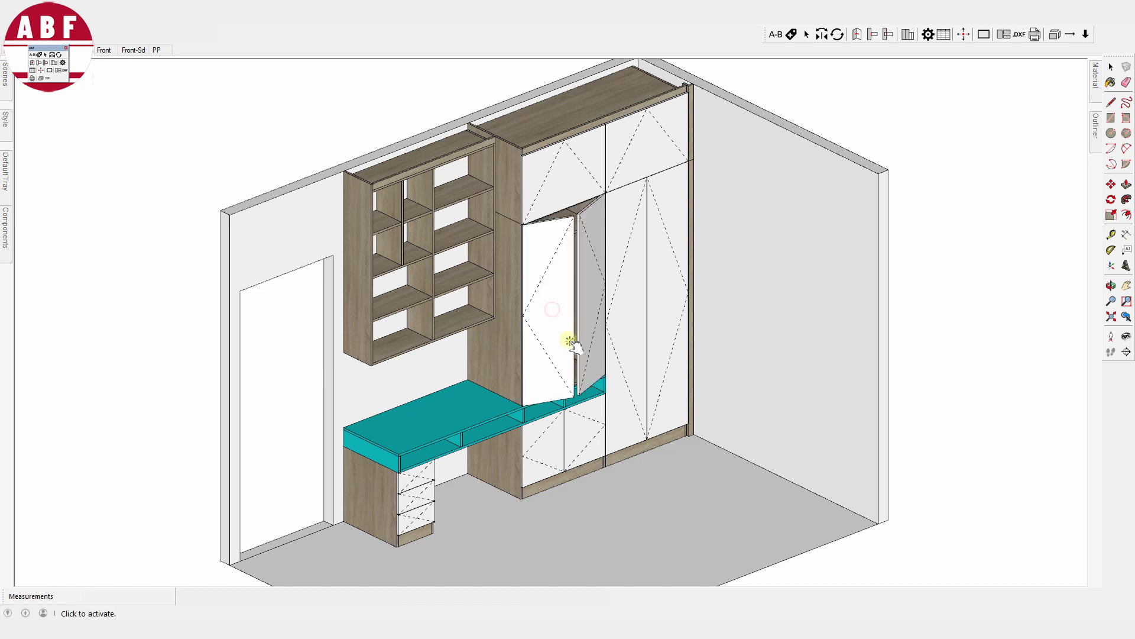
Open the wardrobe doors, lower cabinet doors and desk drawers to look inside.
left_click(590, 314)
left_click(670, 276)
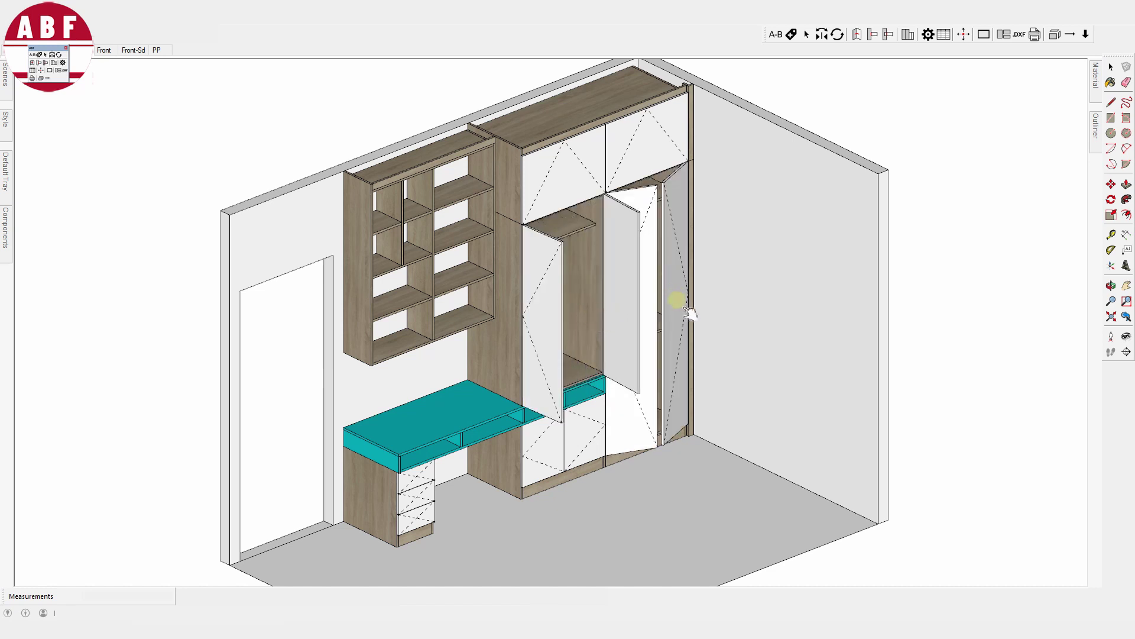
left_click(642, 355)
left_click(588, 425)
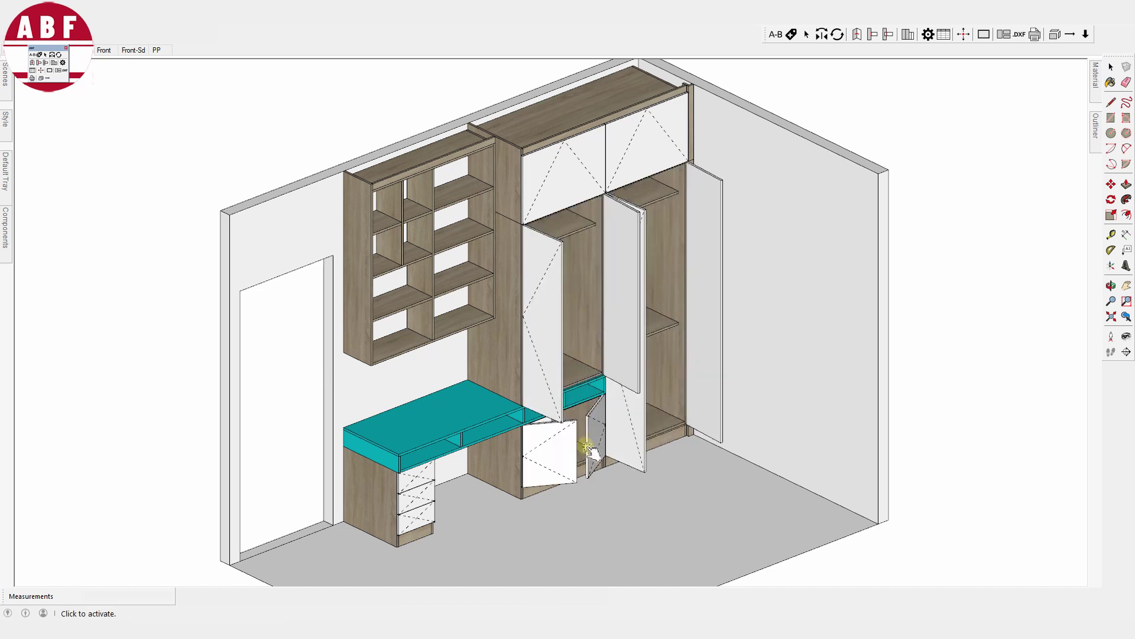
left_click(413, 482)
left_click(415, 501)
middle_click_drag(680, 473, 688, 471)
View the dimensioned front elevation and open both upper flip-up doors.
key("Page_Down")
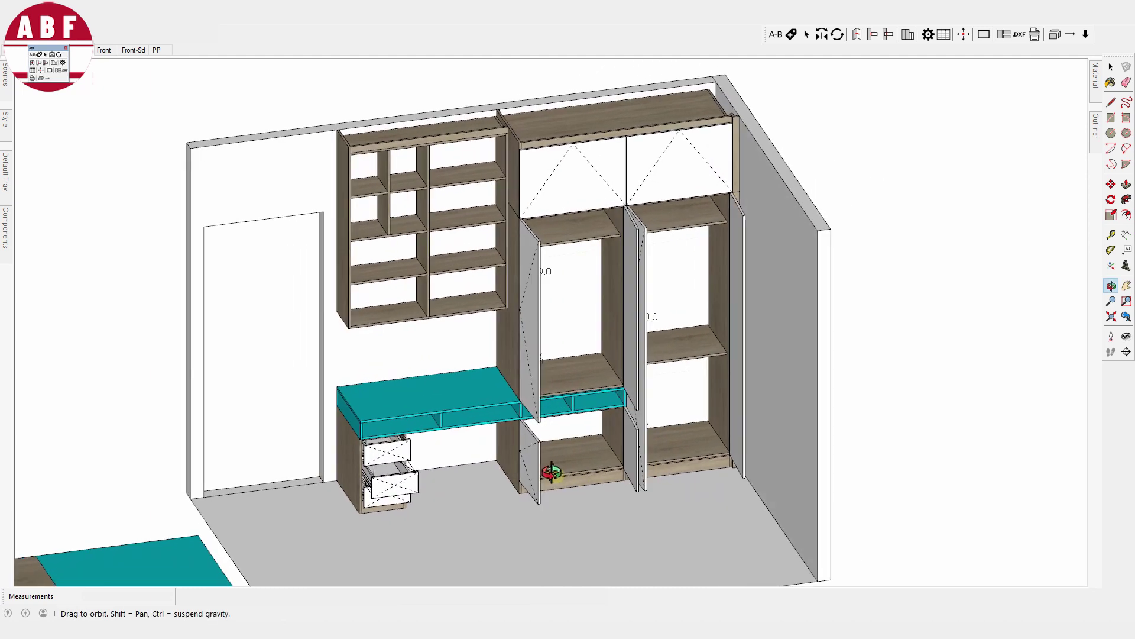
key("space")
left_click(598, 208)
left_click(687, 207)
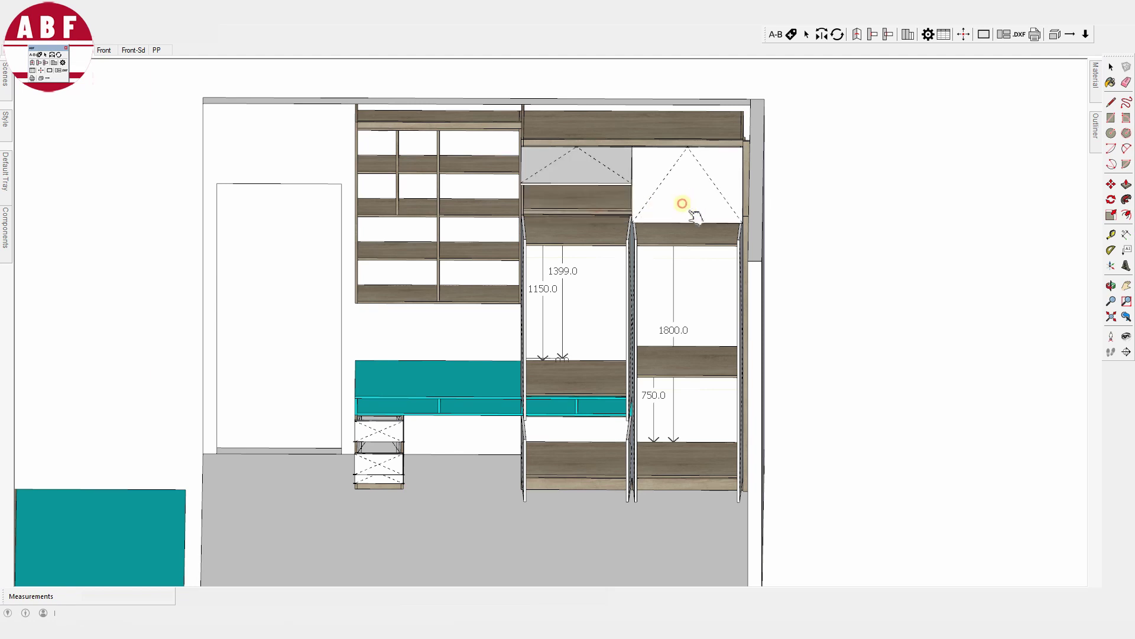
key("space")
middle_click_drag(439, 425, 481, 332)
key("Page_Up")
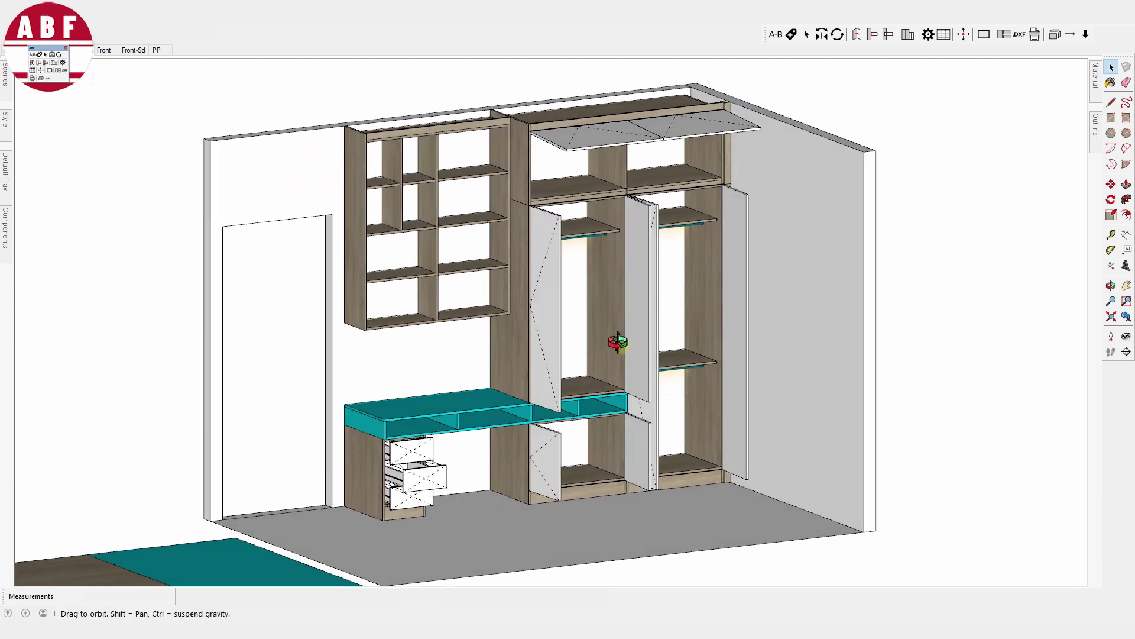
Back in the Front view, close the flip door, tall doors and lower cabinet doors.
left_click(744, 132)
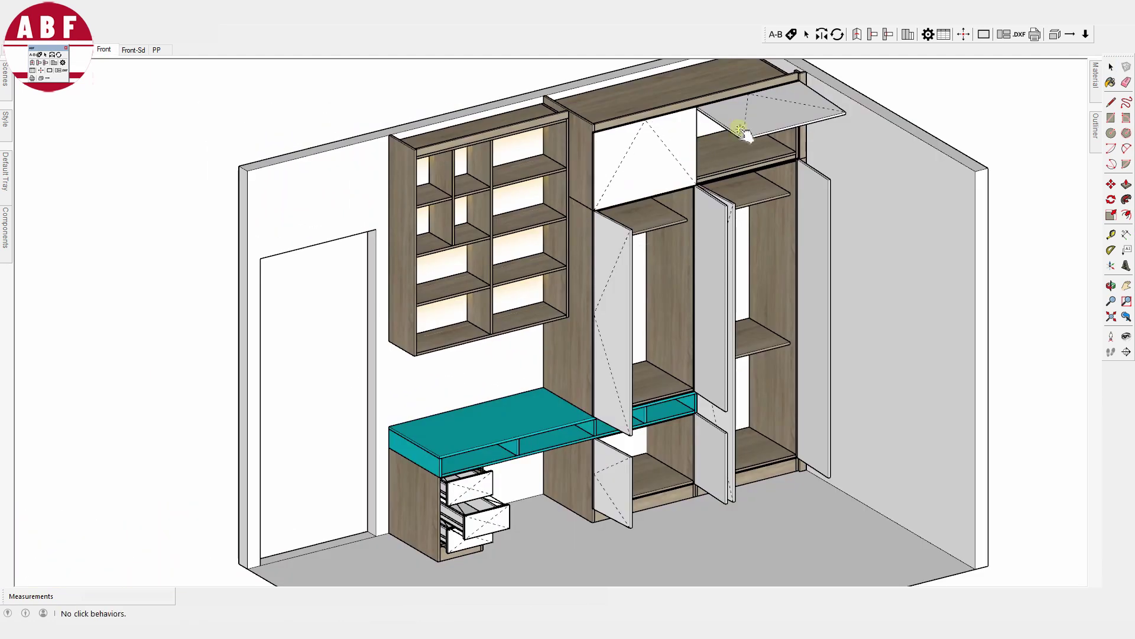
left_click(624, 263)
left_click(719, 262)
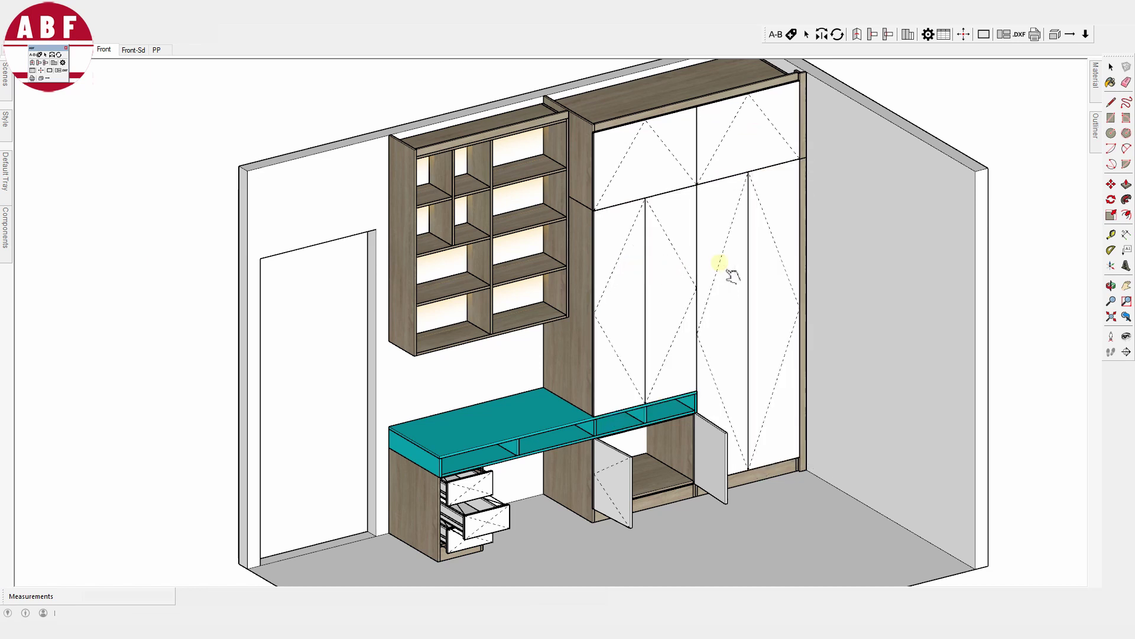
left_click(711, 435)
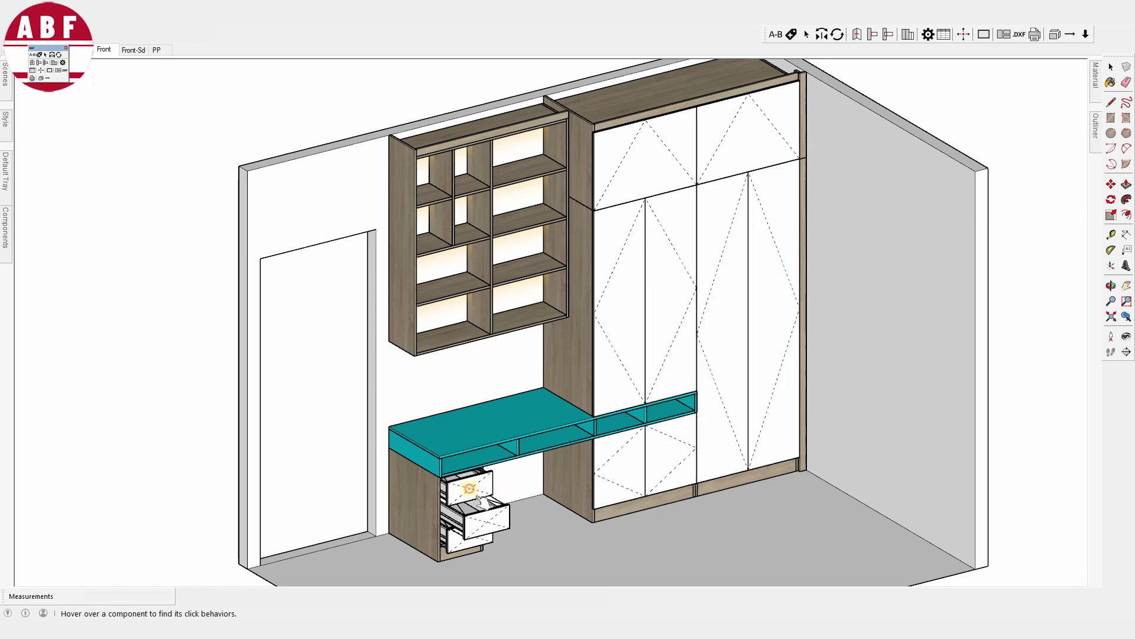
Close the desk drawer, then show the empty room in the Front-Sd scene with the DC library.
left_click(486, 523)
key("space")
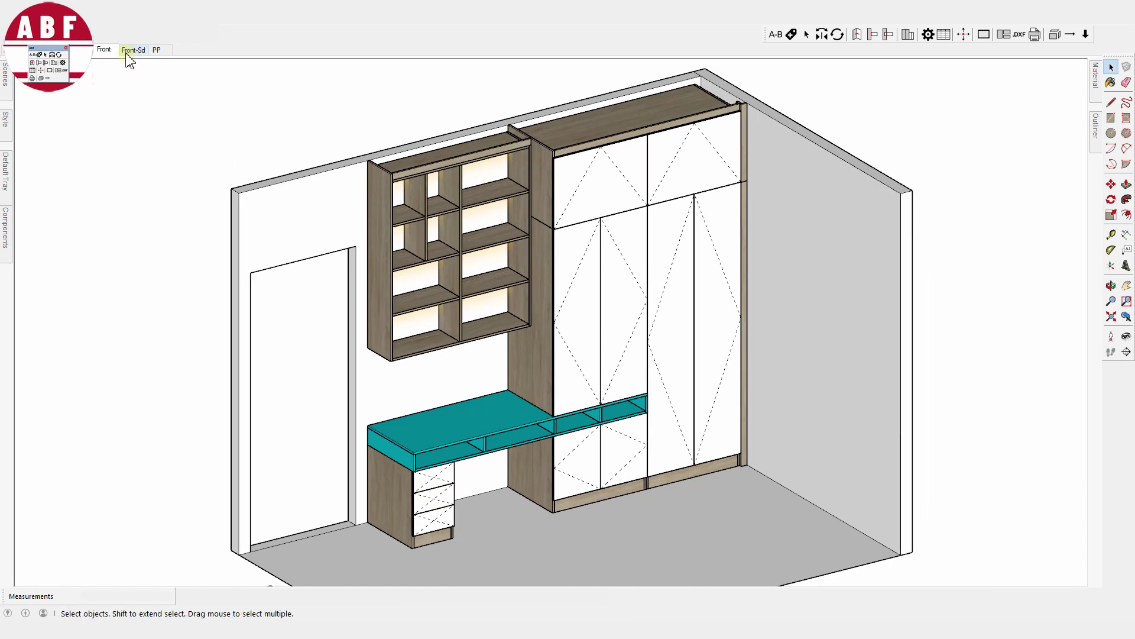
left_click(104, 50)
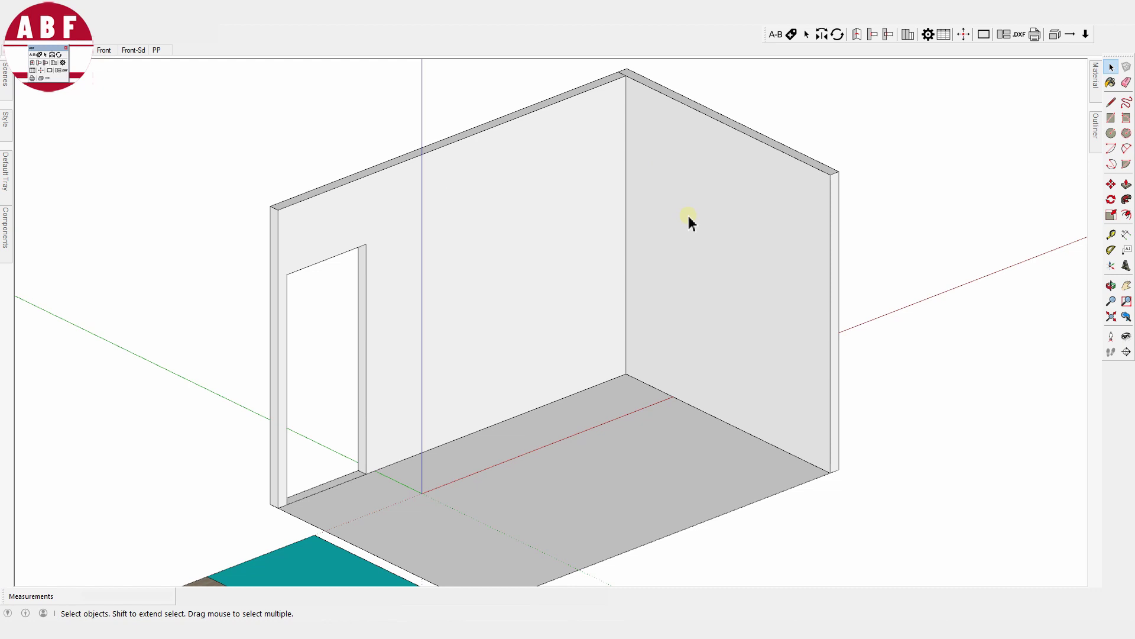
left_click(1086, 36)
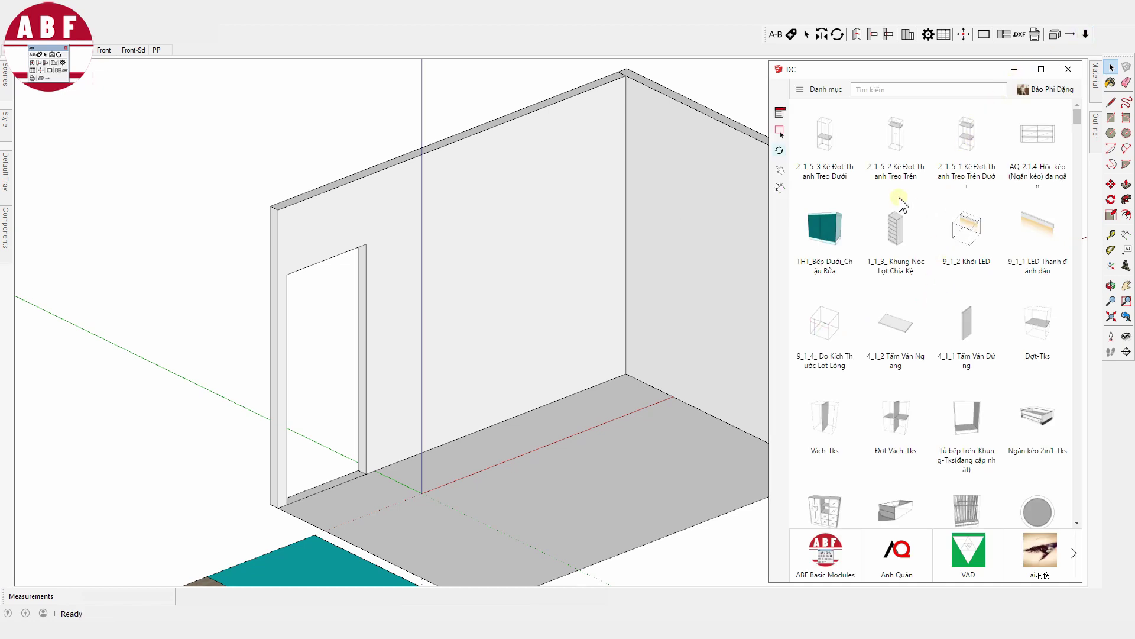
Search 'đo' in ABF Basic Modules and place a Khối Đo measuring block at the room corner.
left_click(825, 550)
left_click(932, 91)
type("o")
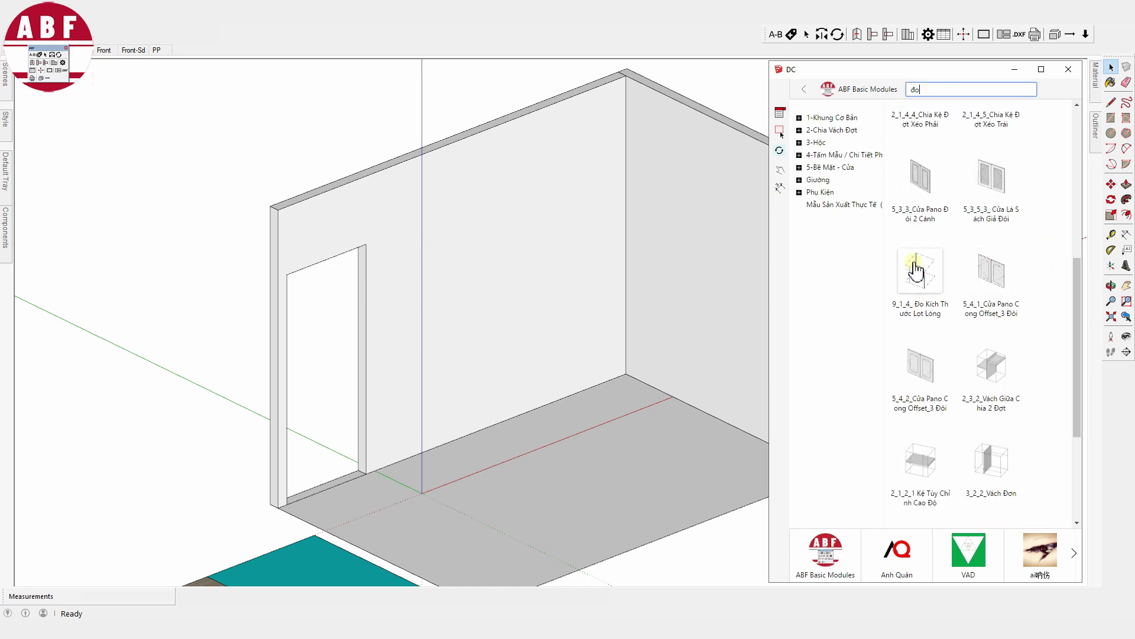
scroll(477, 426, "up", 3)
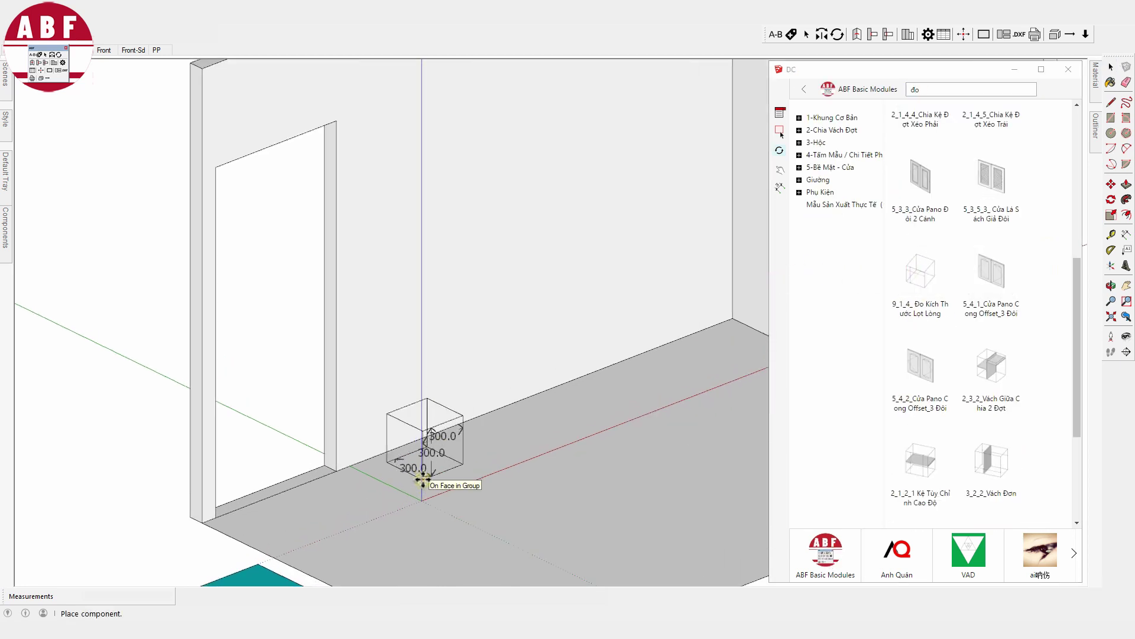
left_click(420, 505)
scroll(423, 484, "up", 3)
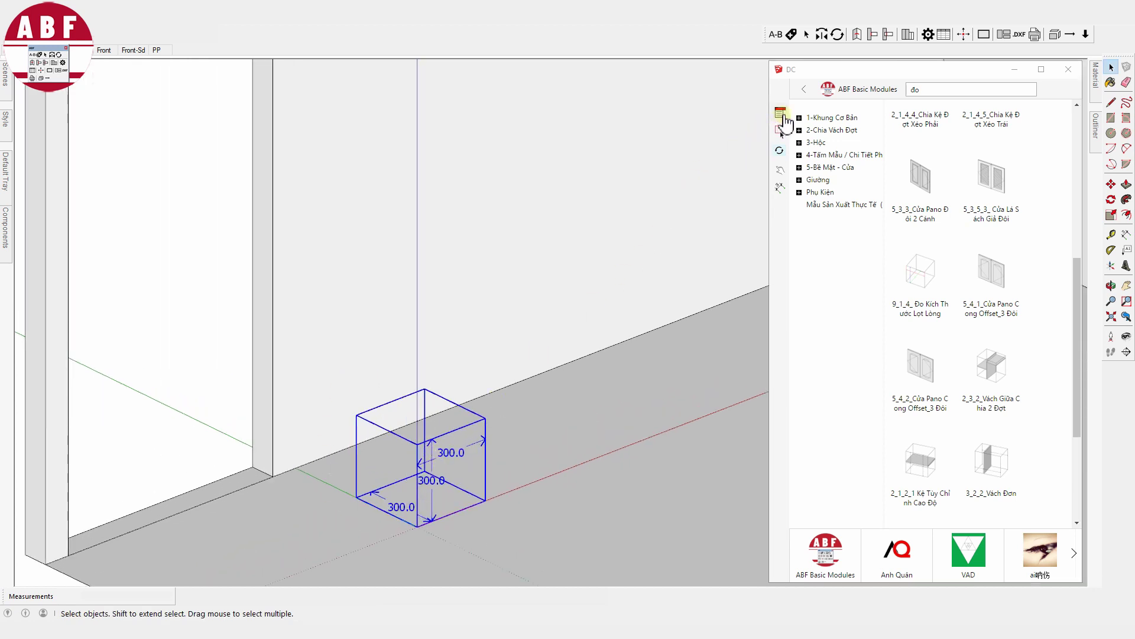
Size the measuring block to 1200×600×750 as the desk block.
left_click(784, 119)
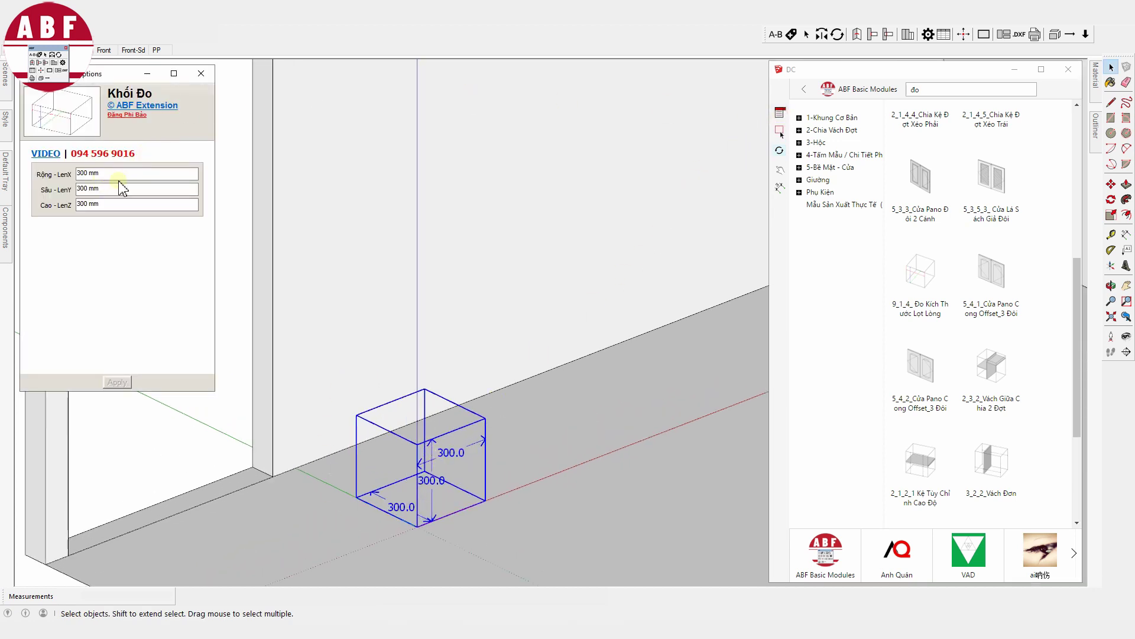
double_click(137, 174)
type("1200")
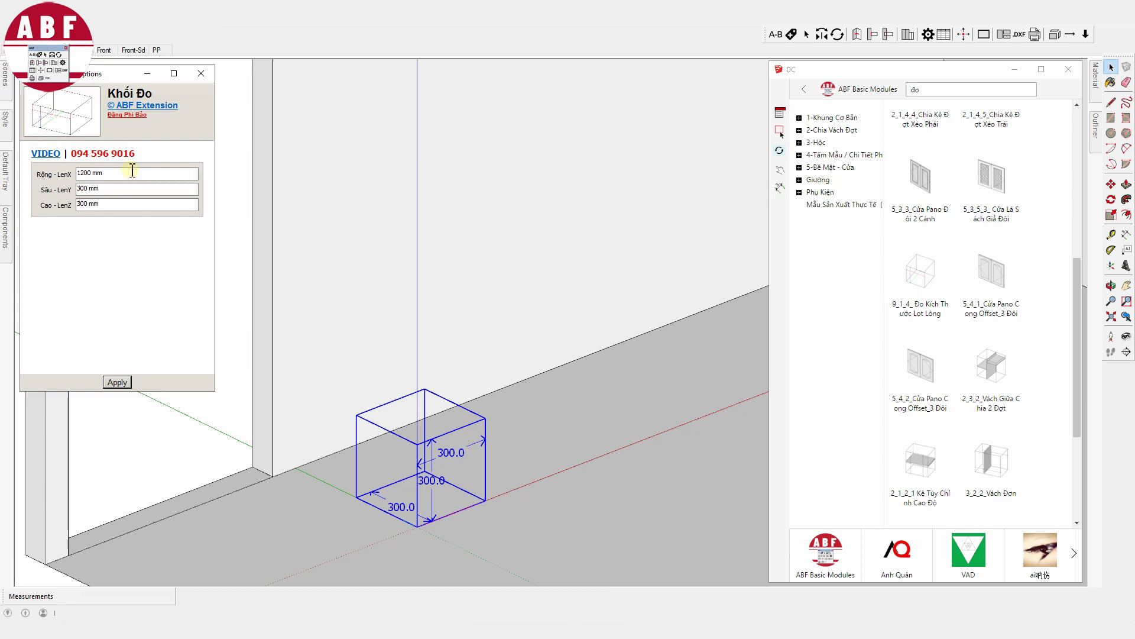
key("Tab")
type("60")
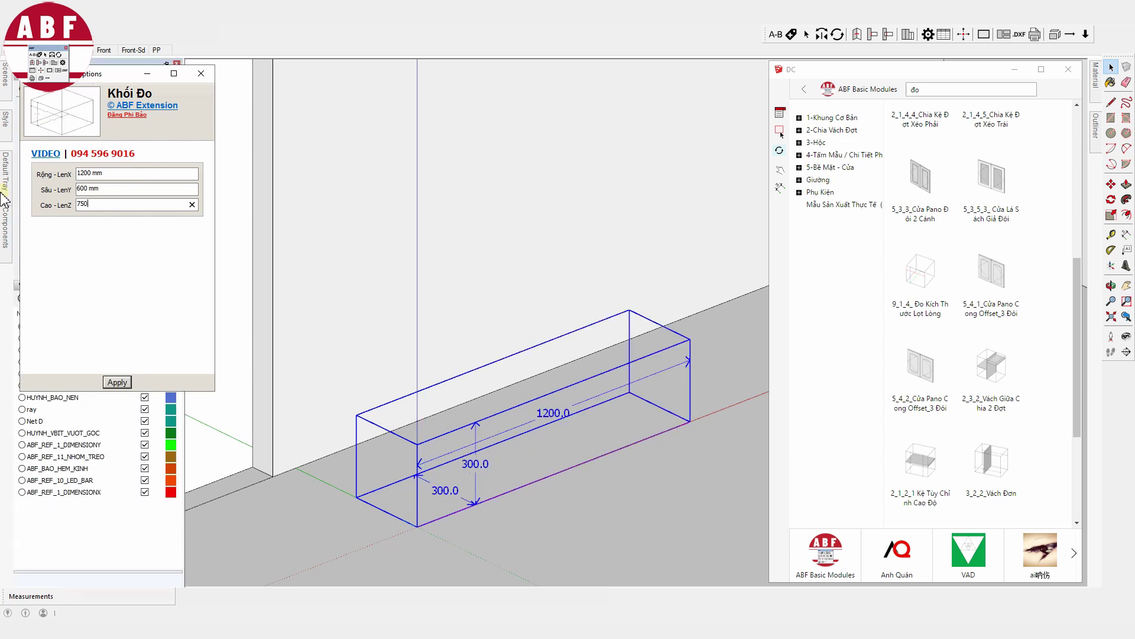
key("Return")
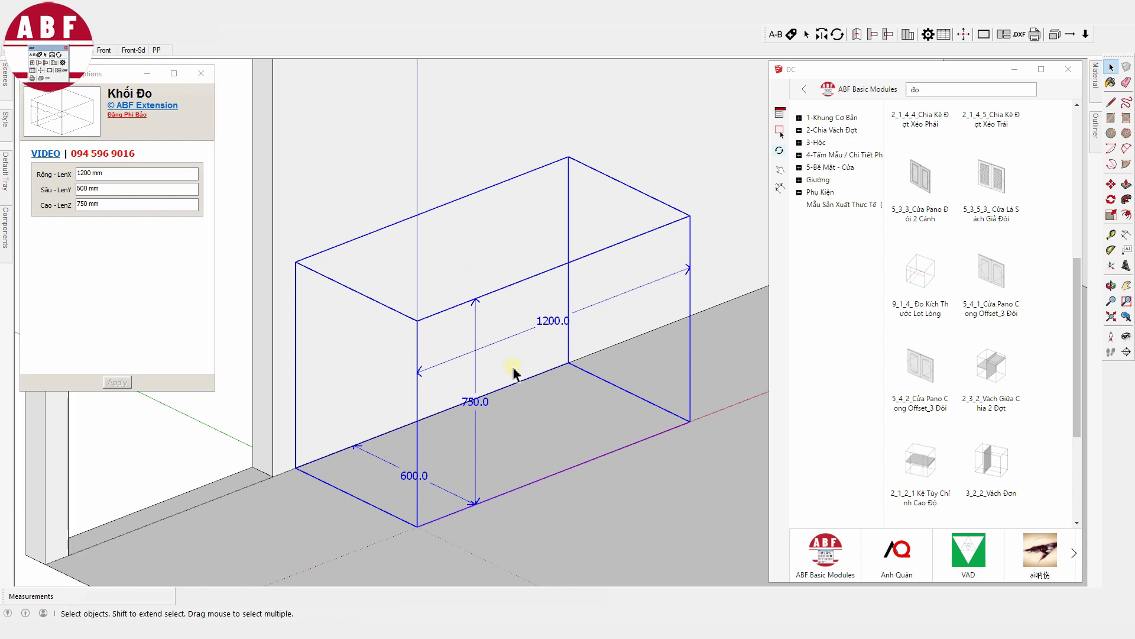
scroll(453, 339, "down", 3)
Copy the desk block 1200 to the right and resize the copy to 800 wide, 2200 high.
key("m")
left_click(371, 479)
key("ctrl")
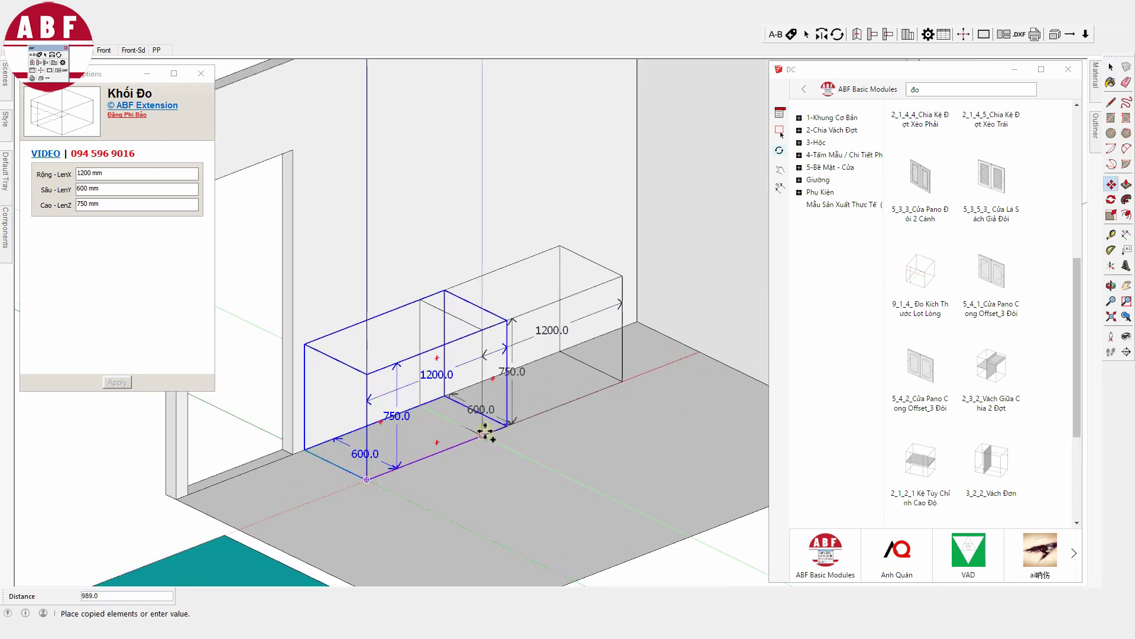
left_click(506, 421)
left_click_drag(110, 173, 43, 172)
type("800")
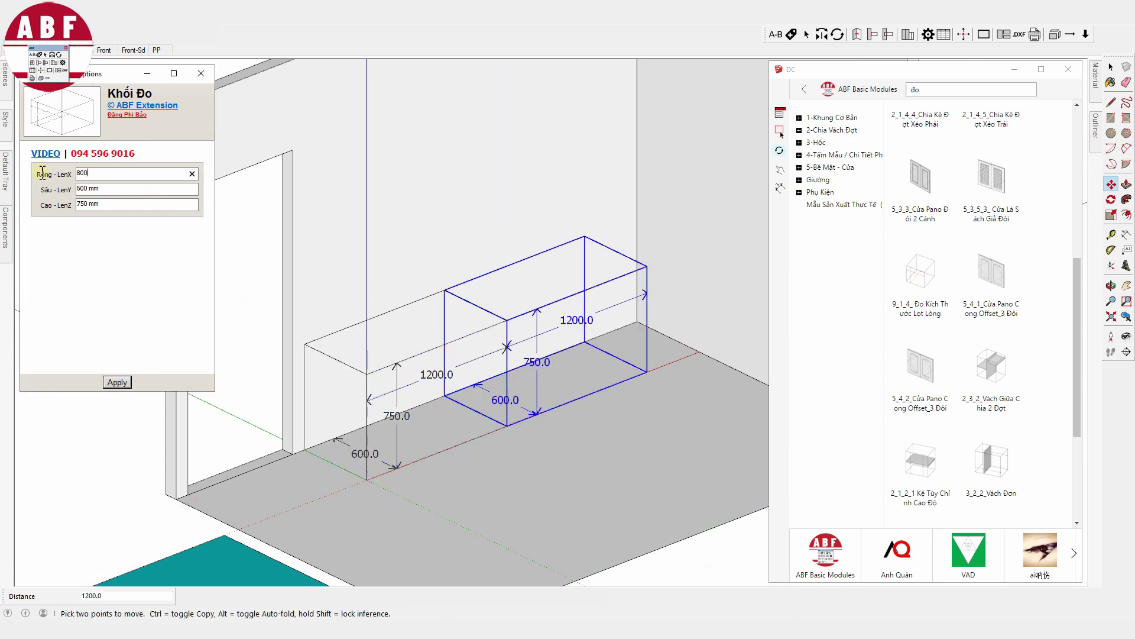
key("Tab")
left_click_drag(115, 204, 40, 208)
type("2")
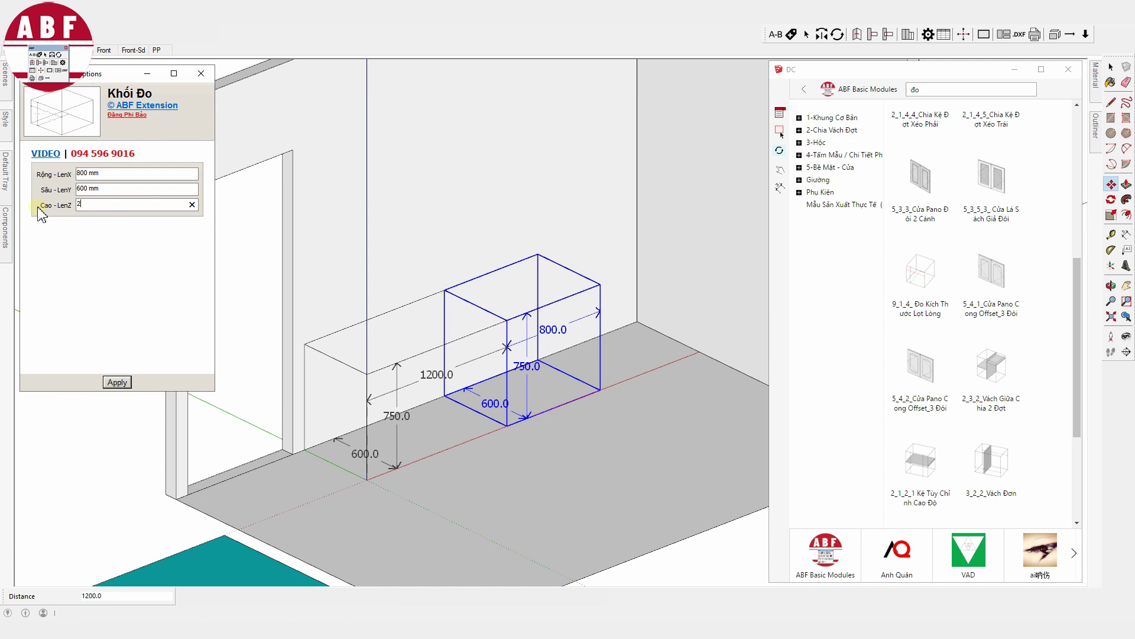
type("0")
key("Return")
Copy the 800×600×2200 tall block to sit beside the first one.
key("ctrl")
left_click(507, 425)
left_click(606, 387)
middle_click_drag(507, 229, 506, 296, "shift")
key("space")
Copy the tall block and stack the copy on top of it.
left_click(506, 293)
key("m")
key("ctrl")
left_click(506, 440)
left_click(507, 183)
middle_click_drag(507, 183, 518, 347, "shift")
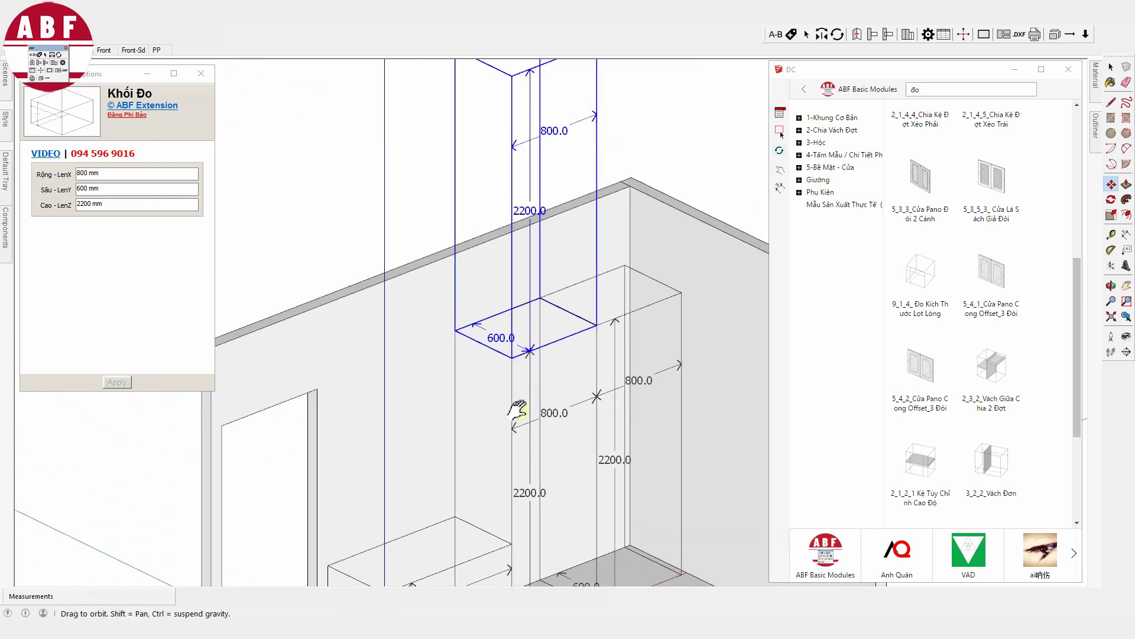
left_click(142, 204)
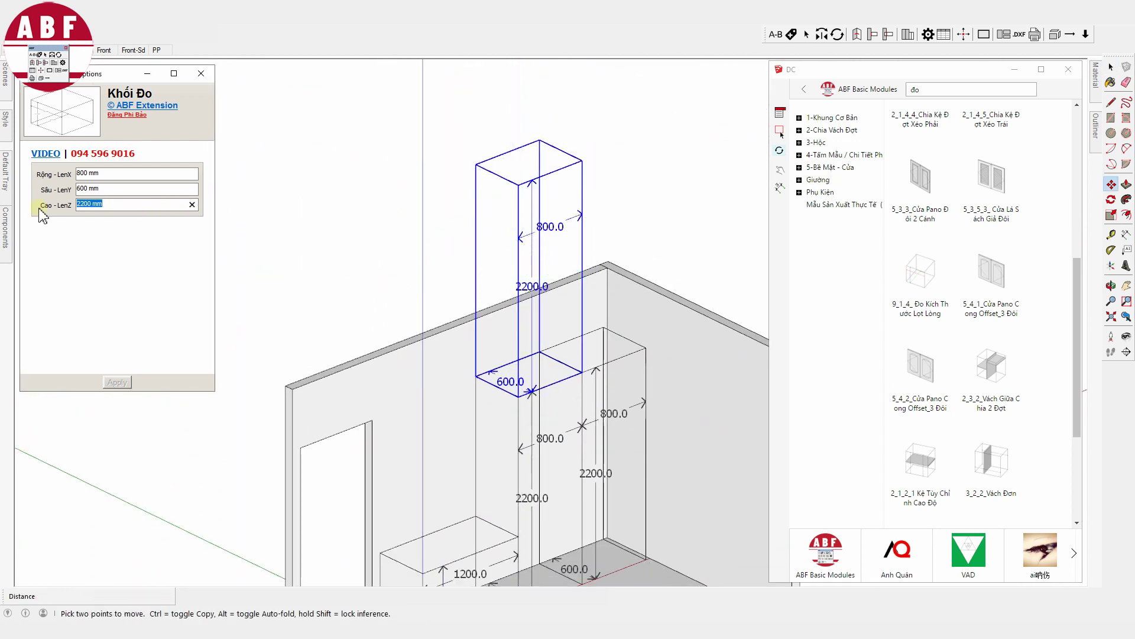
Make the stacked top box 550 high and 1600 wide.
type("5")
key("Return")
left_click(46, 172)
type("16")
key("Return")
Copy the top box above the desk area and scale it to 1200 wide.
key("ctrl")
left_click(465, 301)
left_click(367, 327)
key("s")
left_click_drag(546, 261, 502, 273)
key("space")
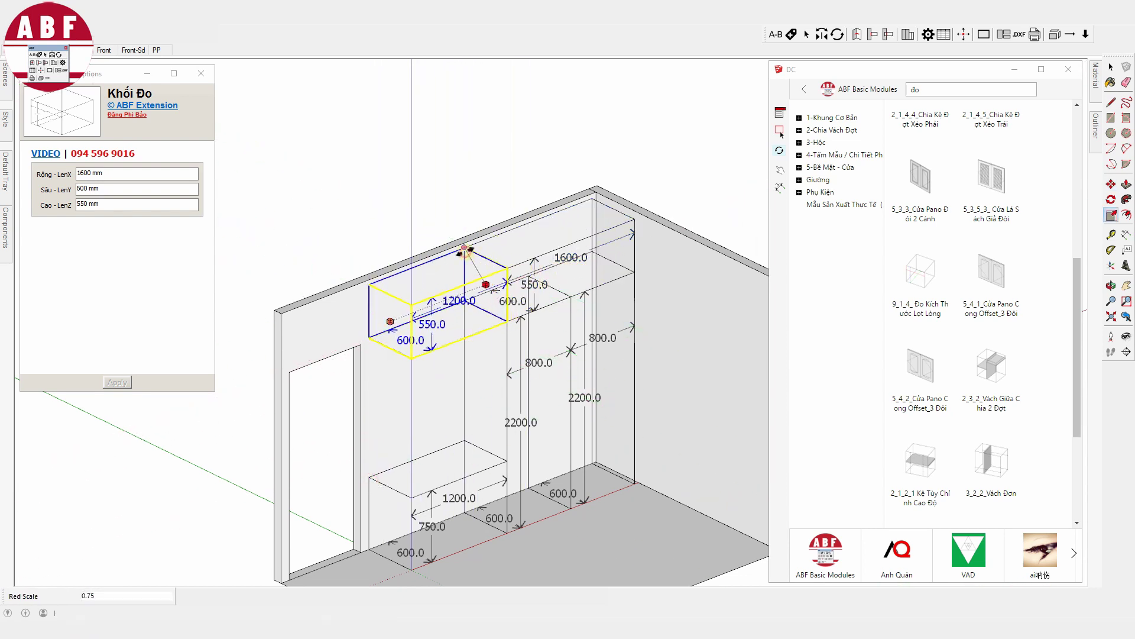
Give the wall-shelf block a 300 depth and 1400 height.
left_click(108, 192)
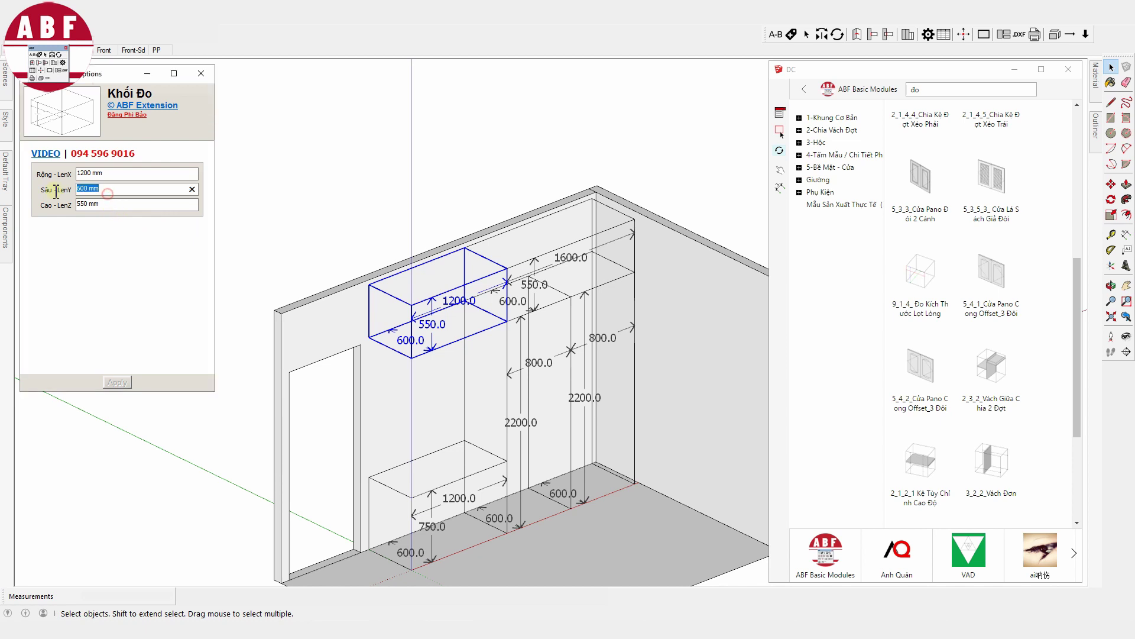
type("300")
key("Return")
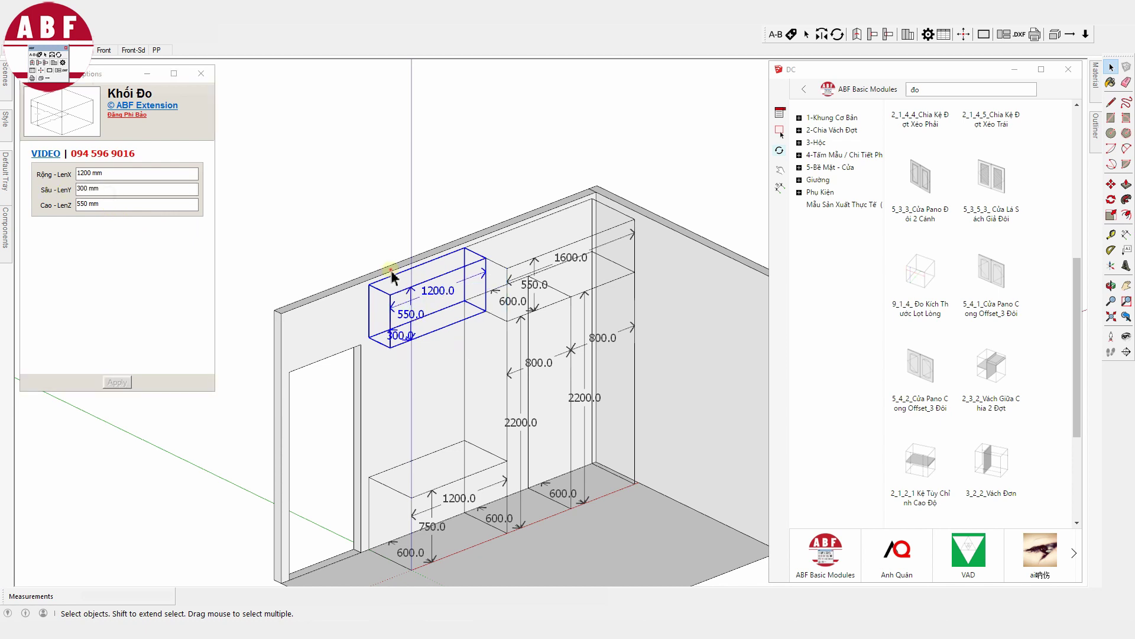
left_click(111, 205)
type("1")
key("Return")
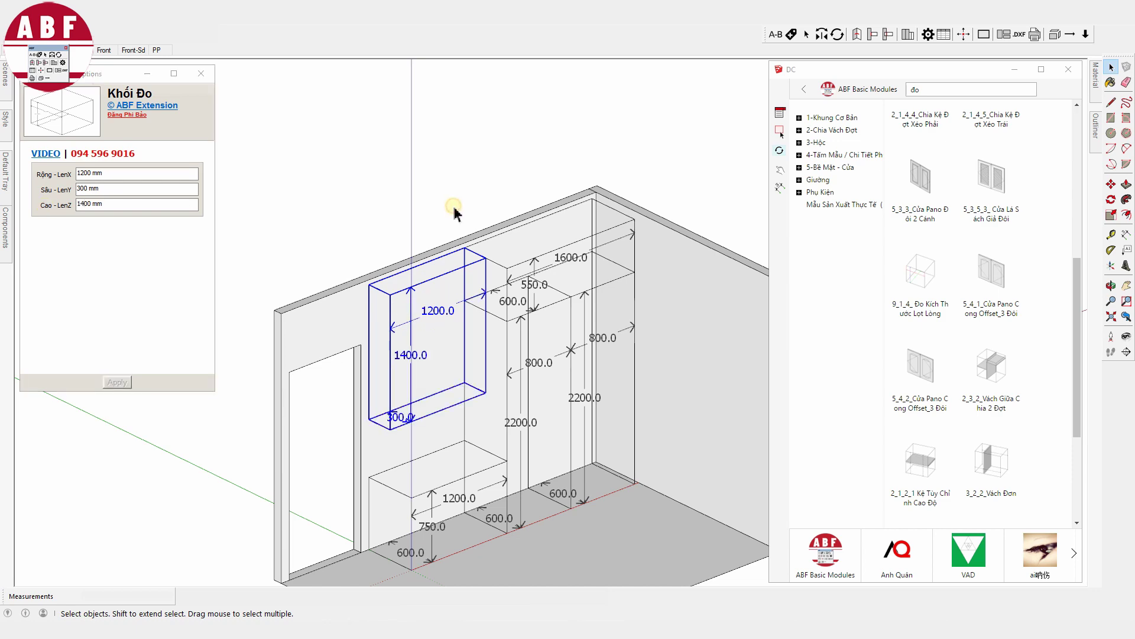
From a near-front view, select the desk block and its height value.
left_click(452, 209)
mouse_move(612, 464)
middle_mouse_down()
mouse_move(357, 454)
mouse_move(555, 426)
mouse_move(550, 437)
middle_mouse_up()
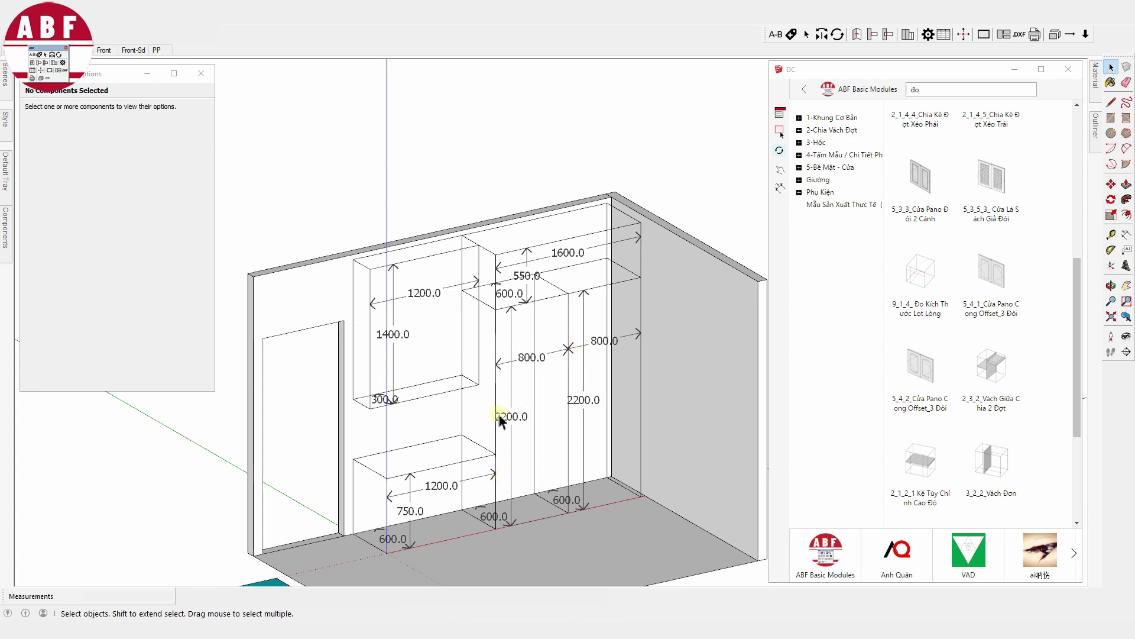
middle_click_drag(499, 470, 485, 436, "shift")
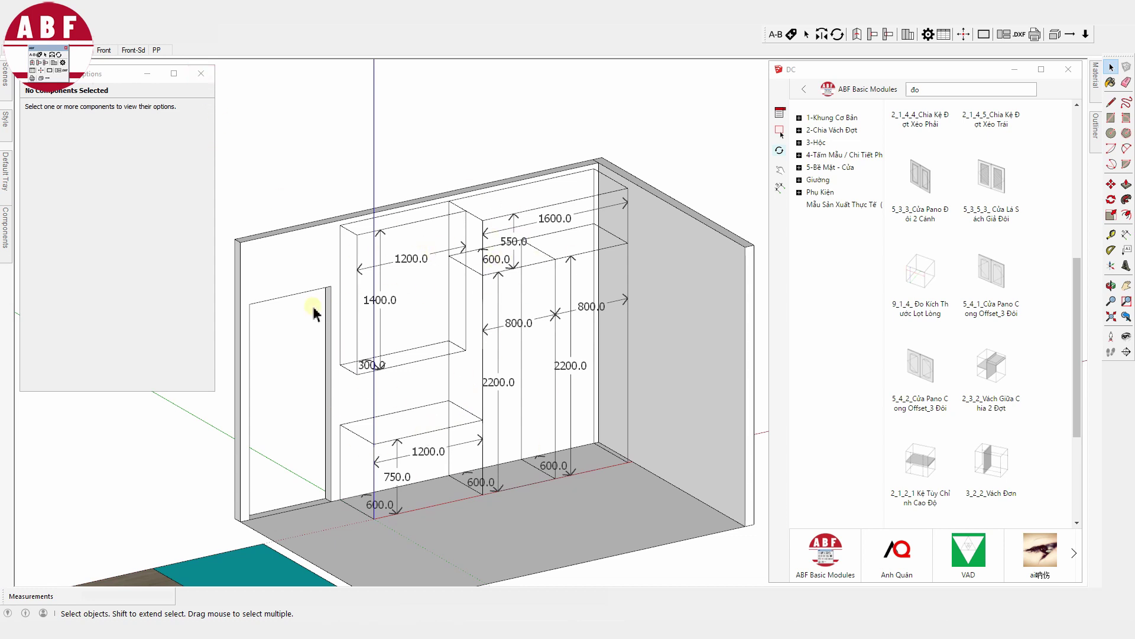
left_click(375, 442)
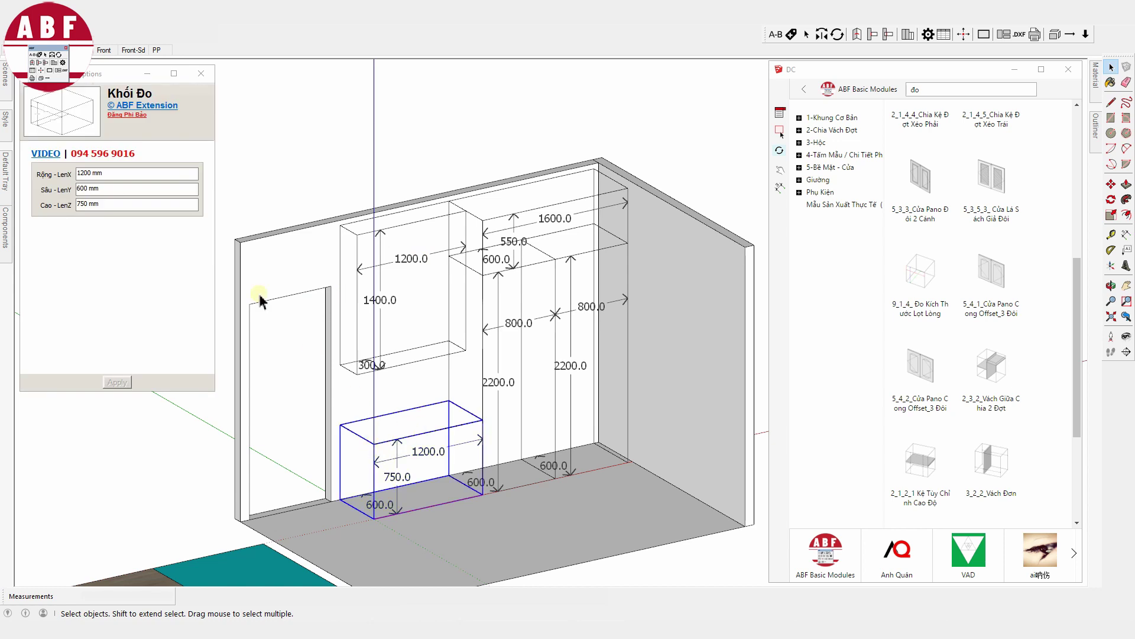
double_click(111, 203)
Make the desk-top block a 150 mm slab and stretch it to 2000 long.
type("150")
key("Return")
key("m")
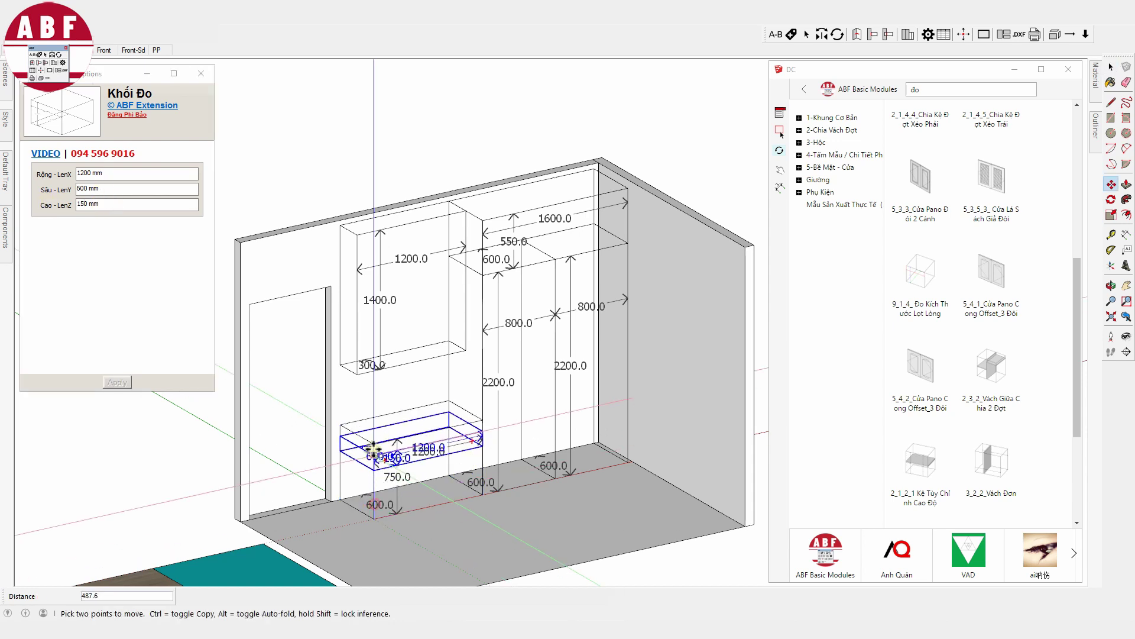
scroll(495, 427, "up", 3)
scroll(495, 427, "up", 2)
key("s")
left_click_drag(414, 408, 625, 451)
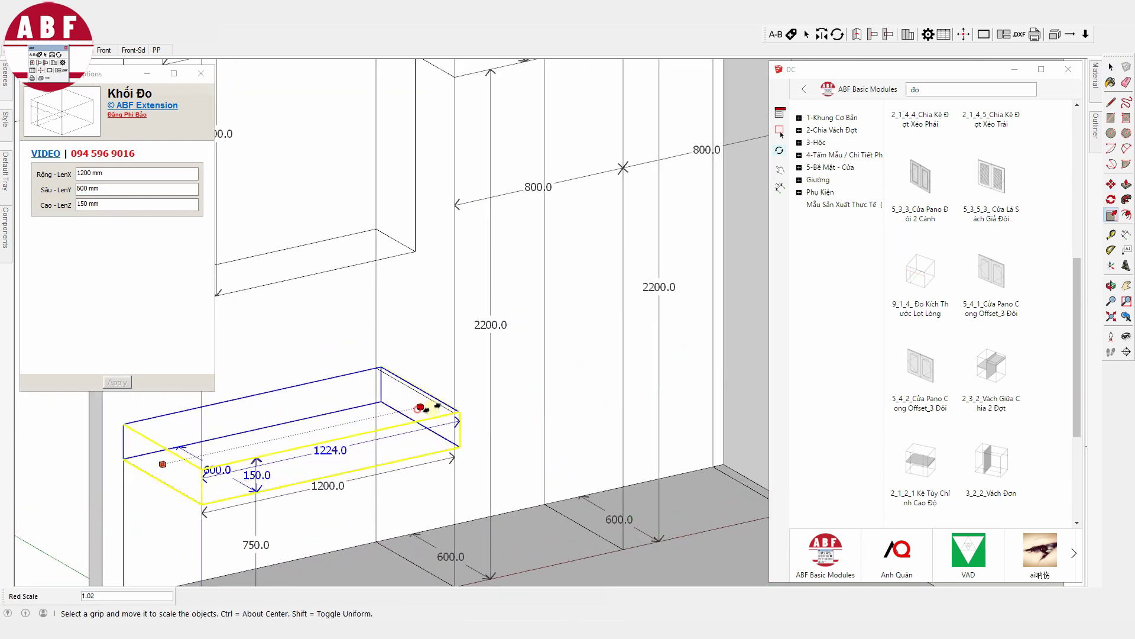
key("space")
scroll(497, 475, "down", 2)
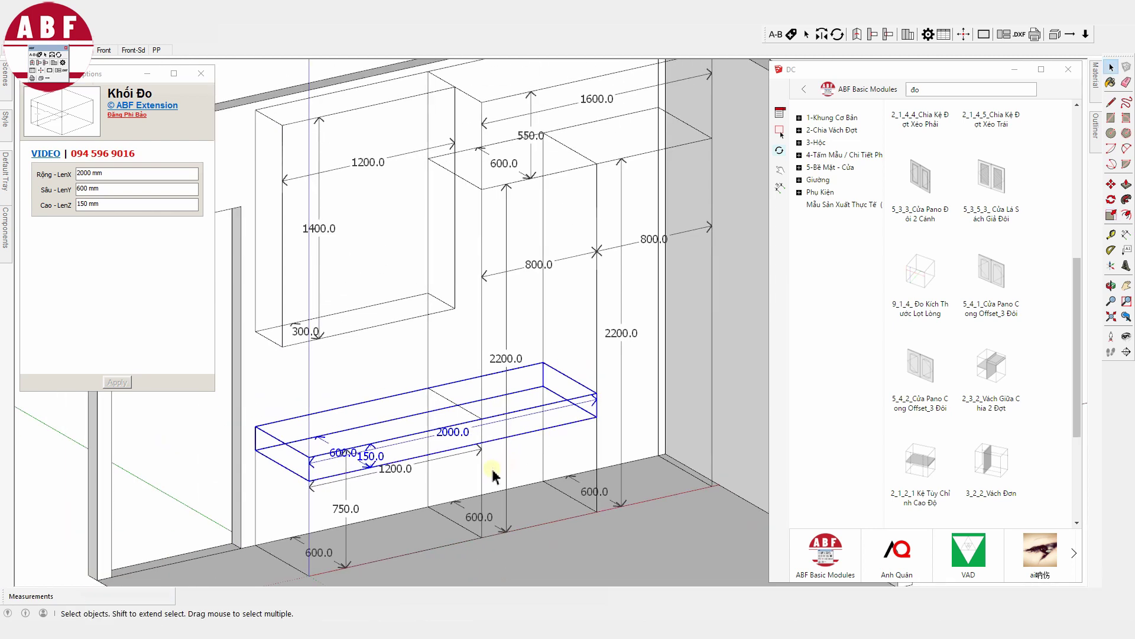
Scale the tall 800-wide column block down to 1450 high.
left_click(482, 471)
left_click(480, 319)
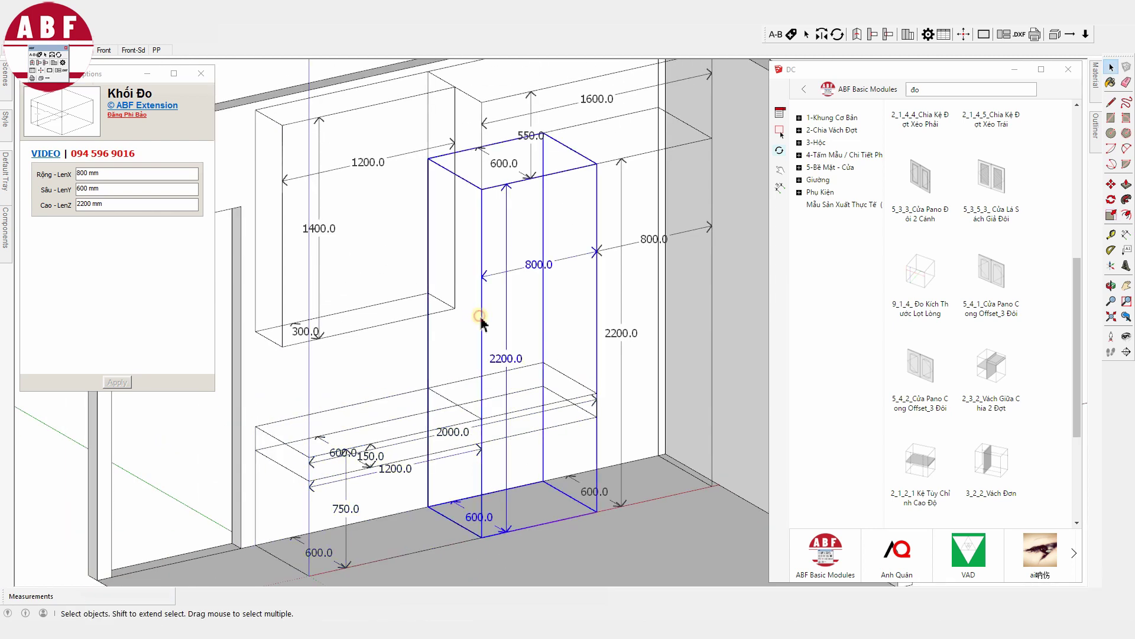
key("s")
mouse_move(535, 171)
left_mouse_down()
mouse_move(508, 425)
mouse_move(507, 400)
left_mouse_up()
scroll(507, 425, "up", 2)
scroll(507, 425, "up", 1)
key("space")
key("ctrl+z")
scroll(465, 337, "down", 3)
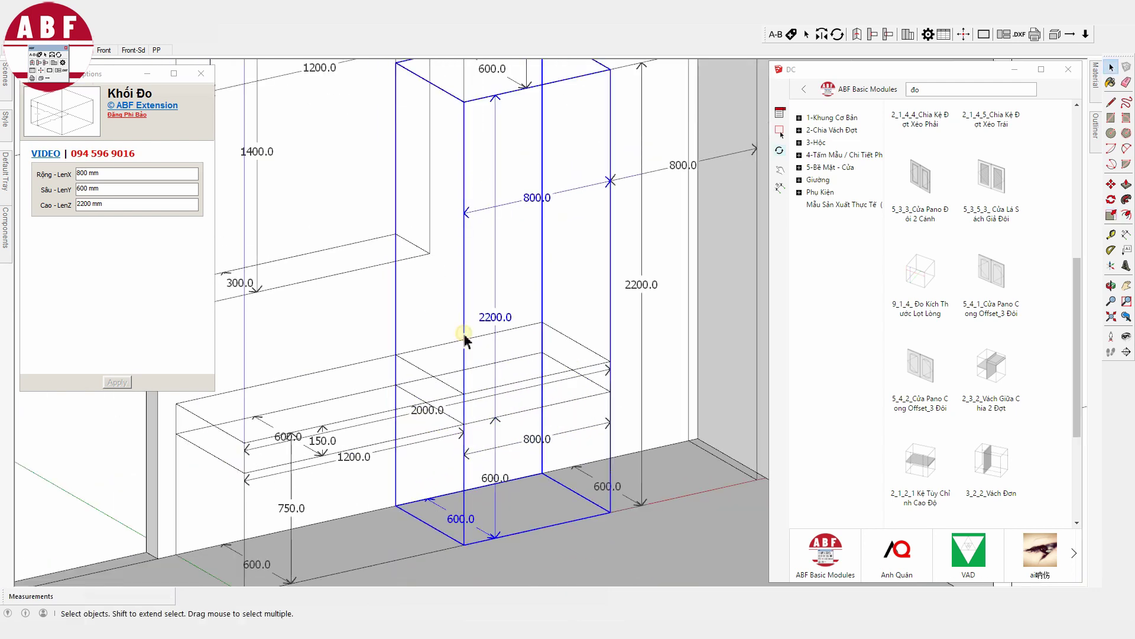
key("s")
left_click_drag(497, 470, 462, 373)
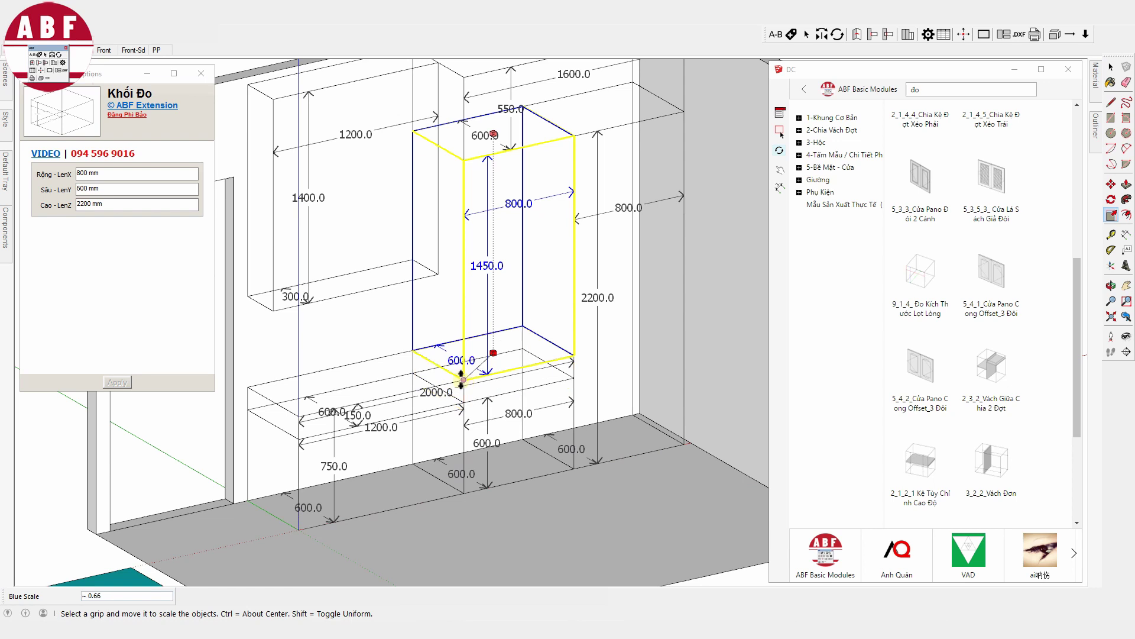
key("space")
Resize the lower desk block to 600 high and 350 wide, then close Component Options.
left_click(298, 456)
key("s")
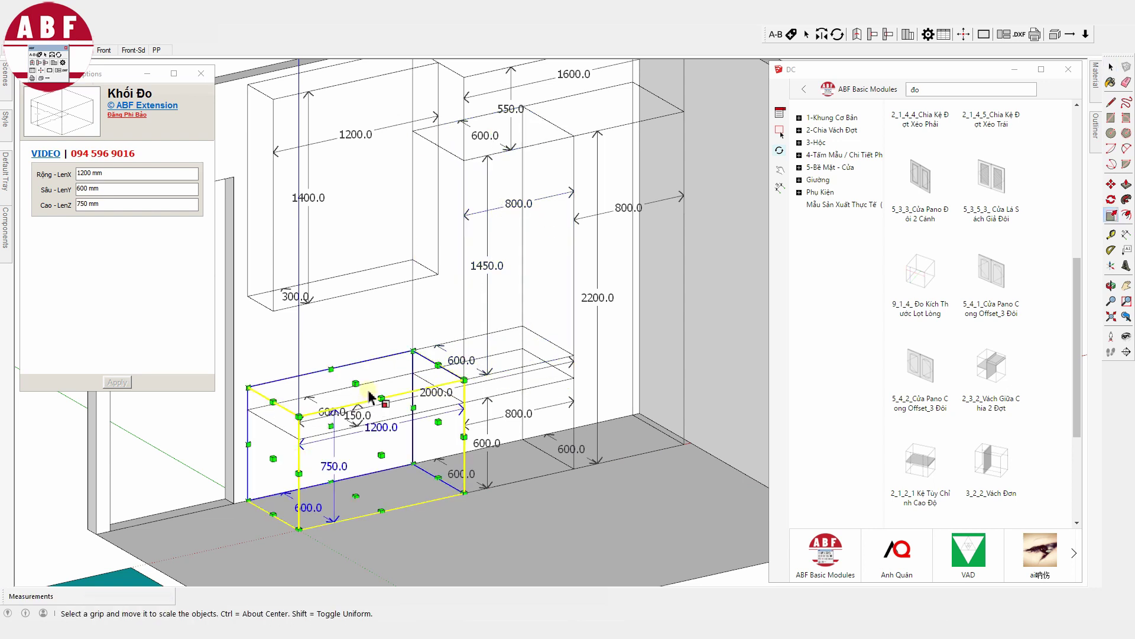
left_click_drag(356, 385, 299, 438)
key("space")
type("350")
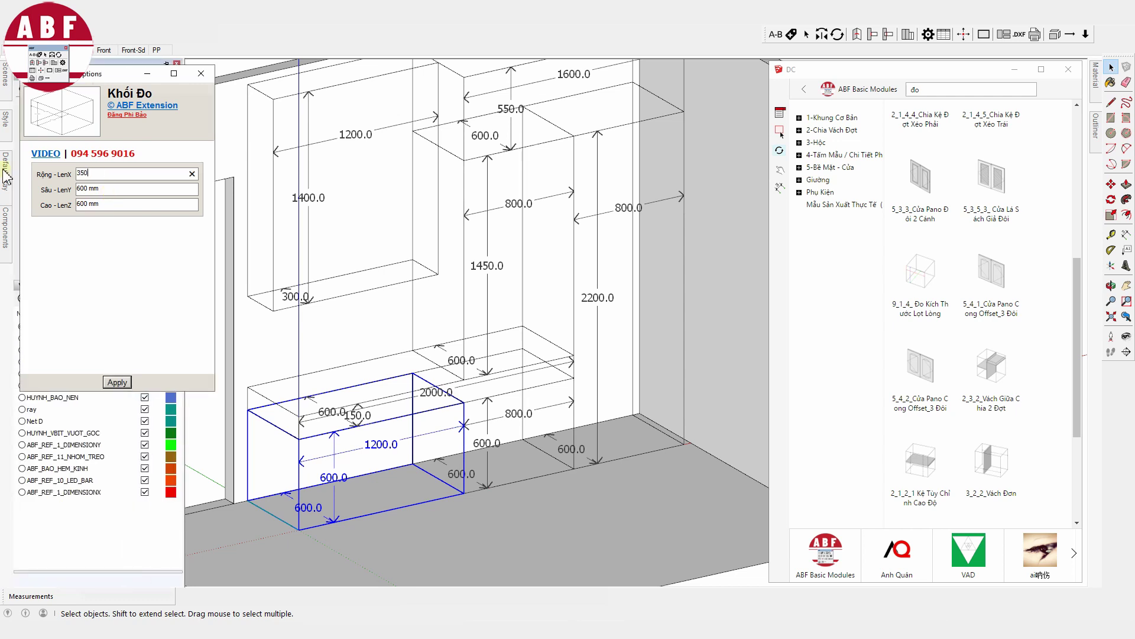
key("Return")
scroll(423, 446, "down", 3)
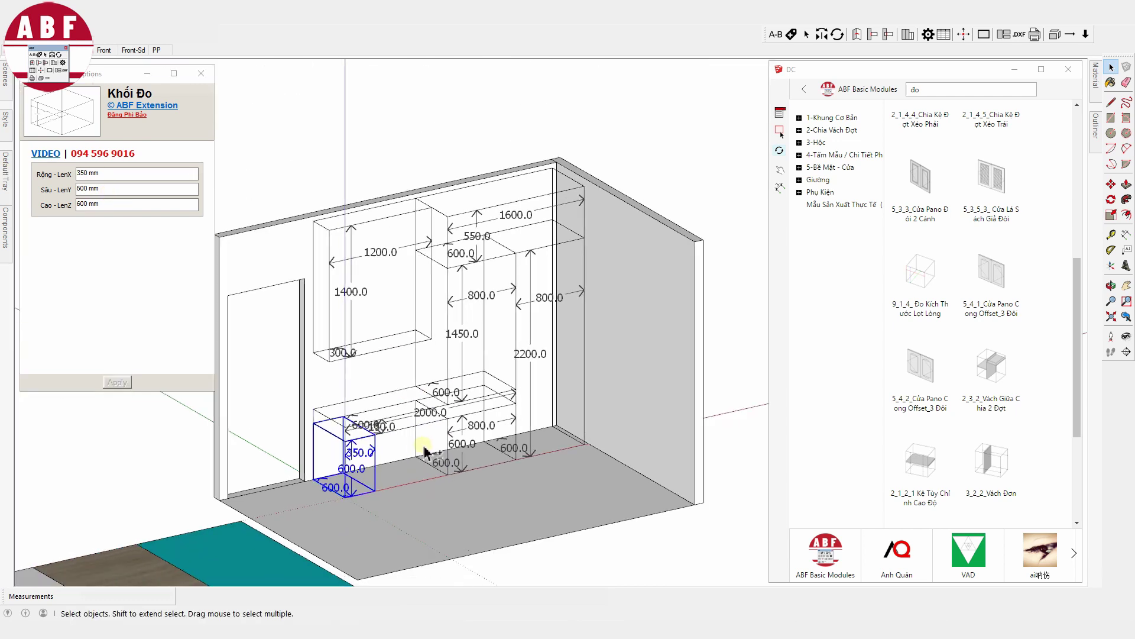
left_click(285, 180)
left_click(203, 74)
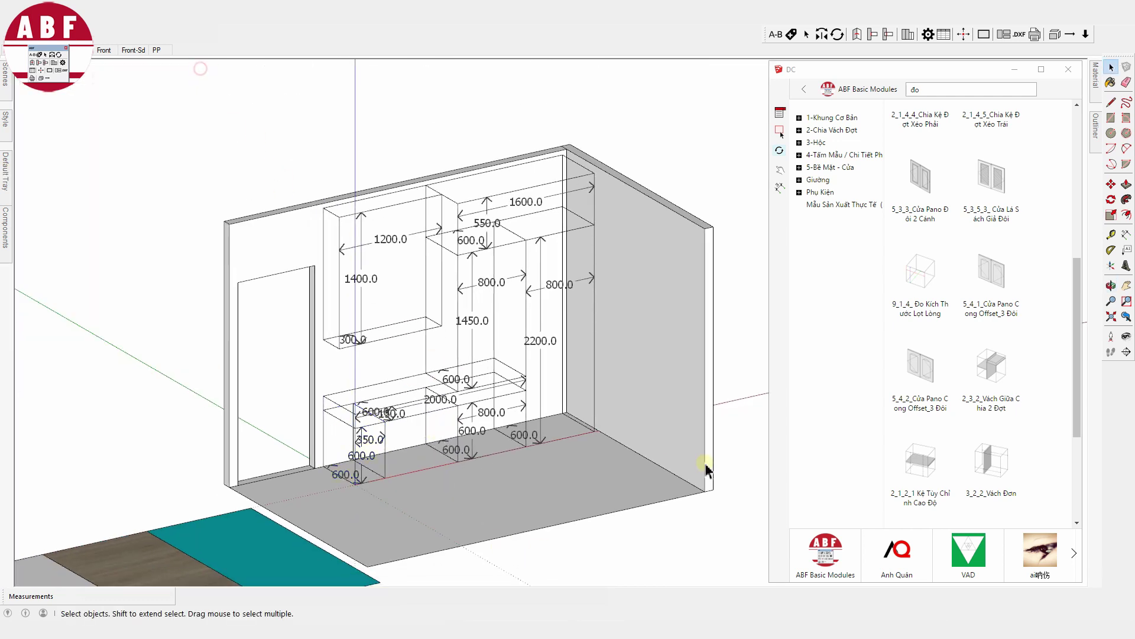
Close the DC library from the Front scene, return to the 3D view, then reopen the library.
left_click(99, 50)
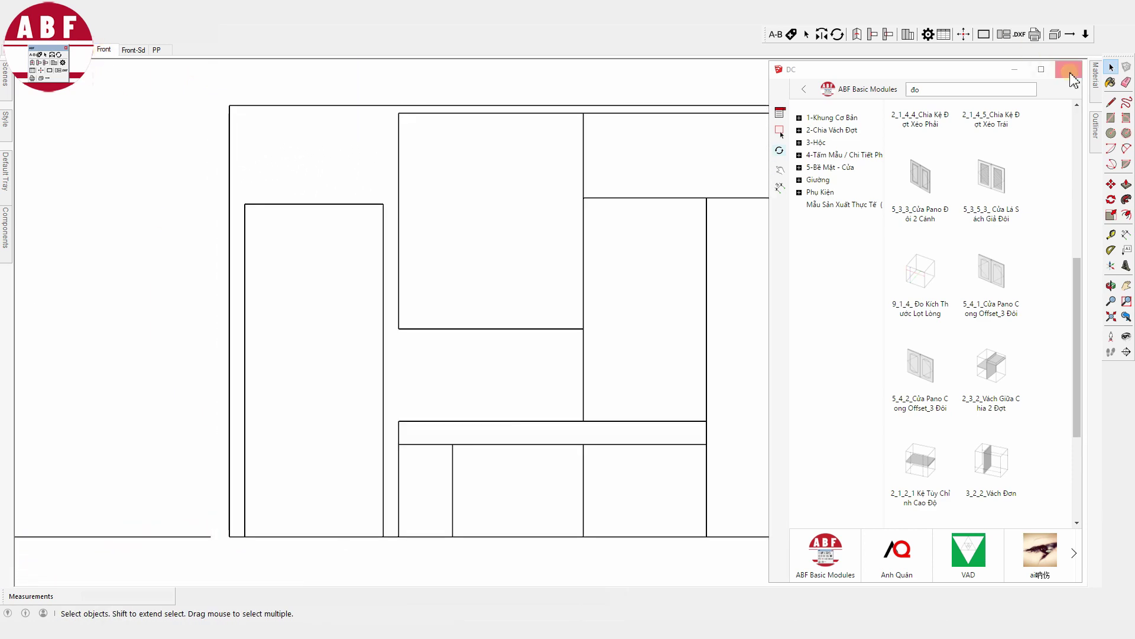
left_click(1068, 70)
key("Page_Up")
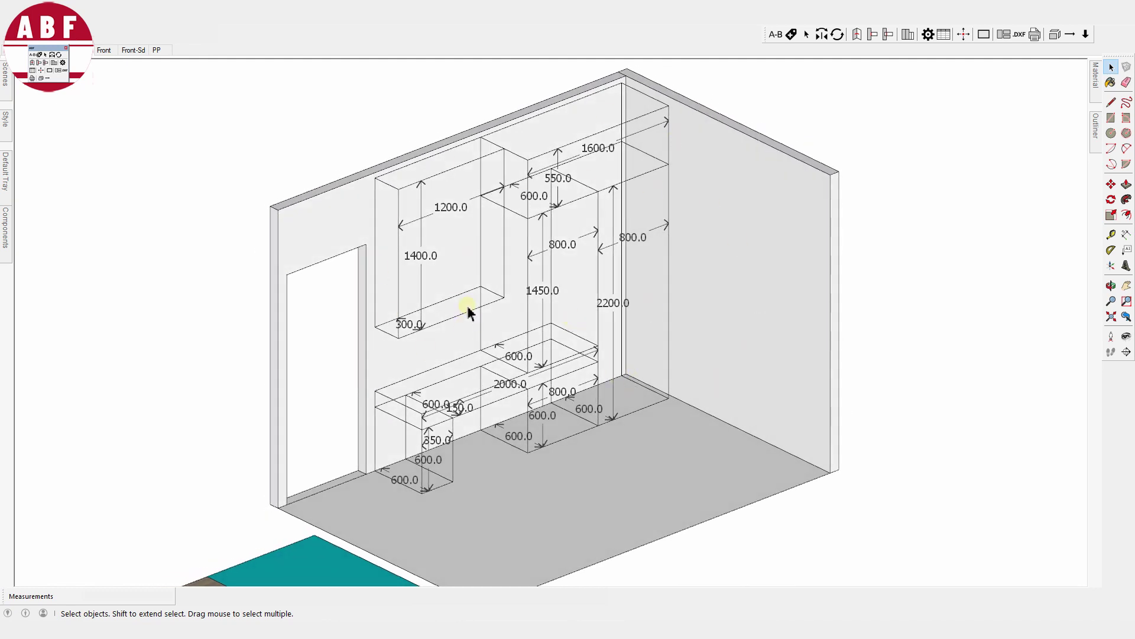
left_click(1085, 44)
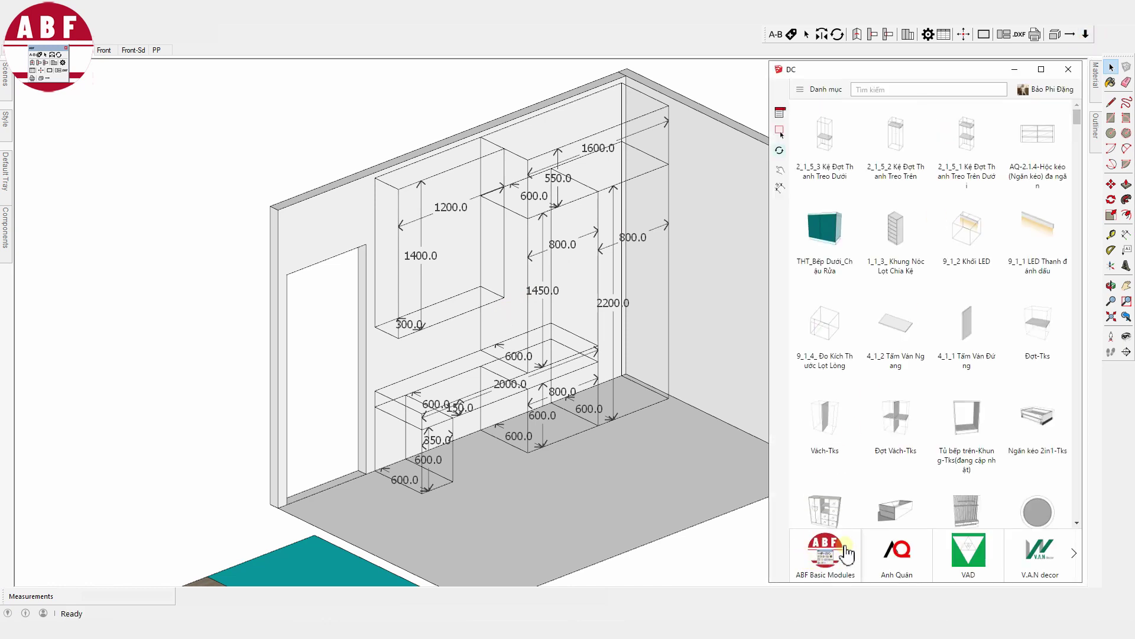
In ABF Basic Modules, expand 1-Khung Cơ Bản and show the 1.1- Khung Thẳng modules.
left_click(833, 553)
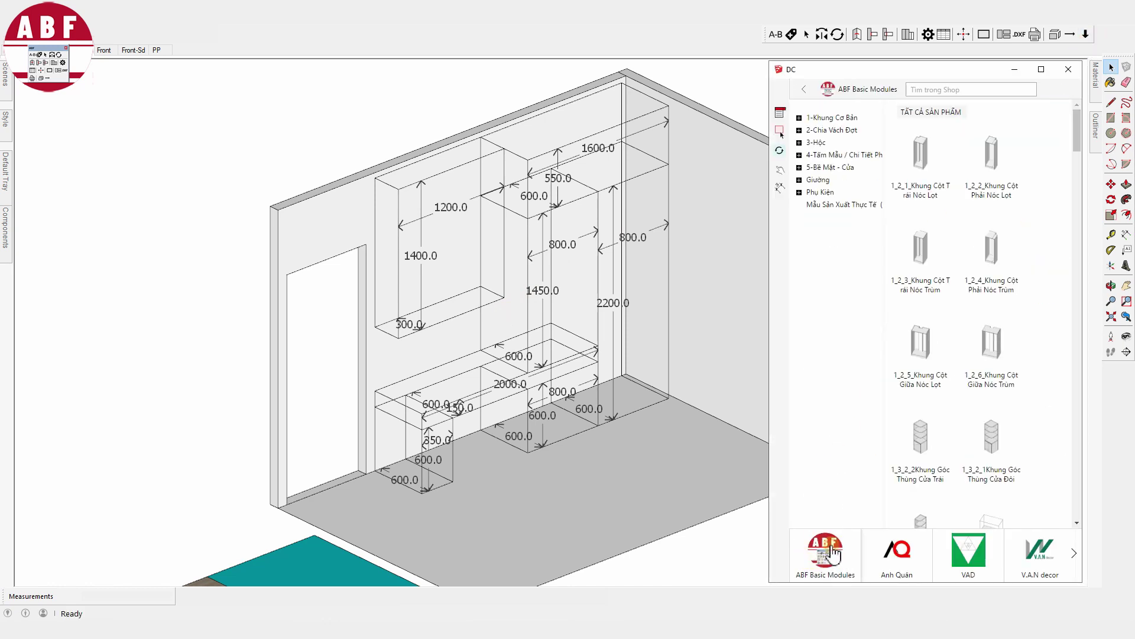
left_click(830, 118)
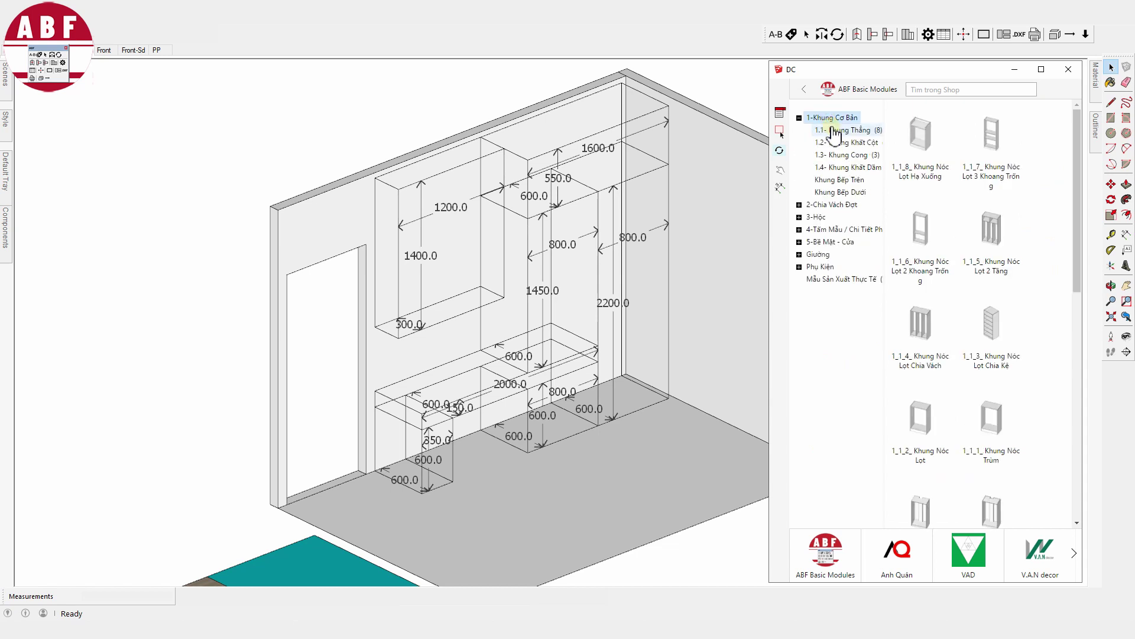
left_click(835, 134)
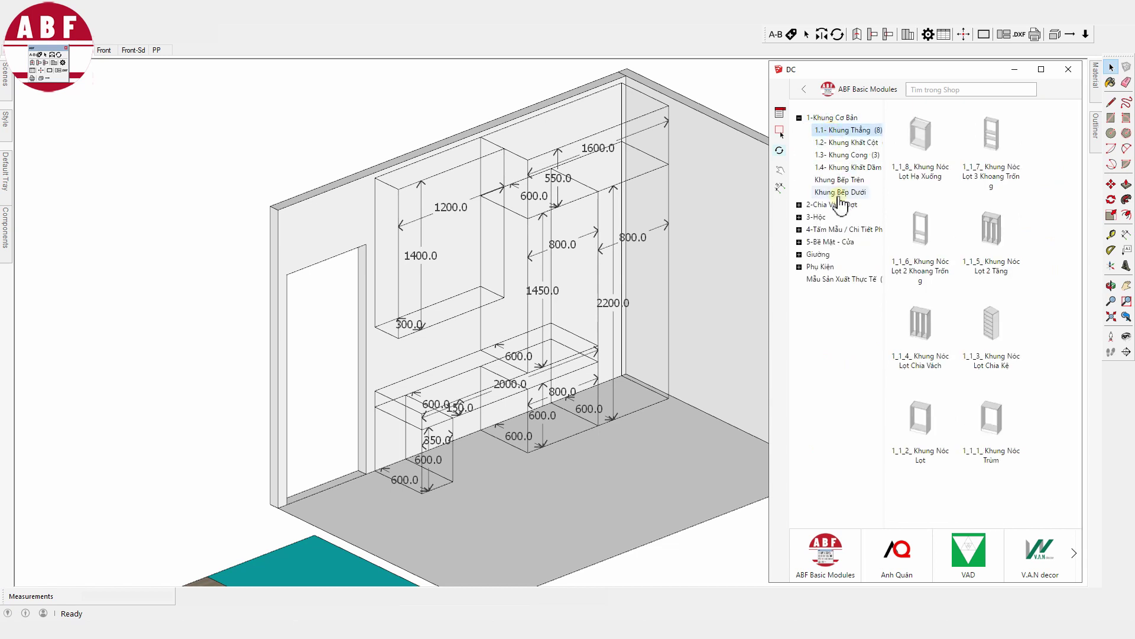
Convert the wall cabinet, desk-top and under-desk blocks to 1_1_2_ Khung Nóc Lot modules.
left_click(398, 323)
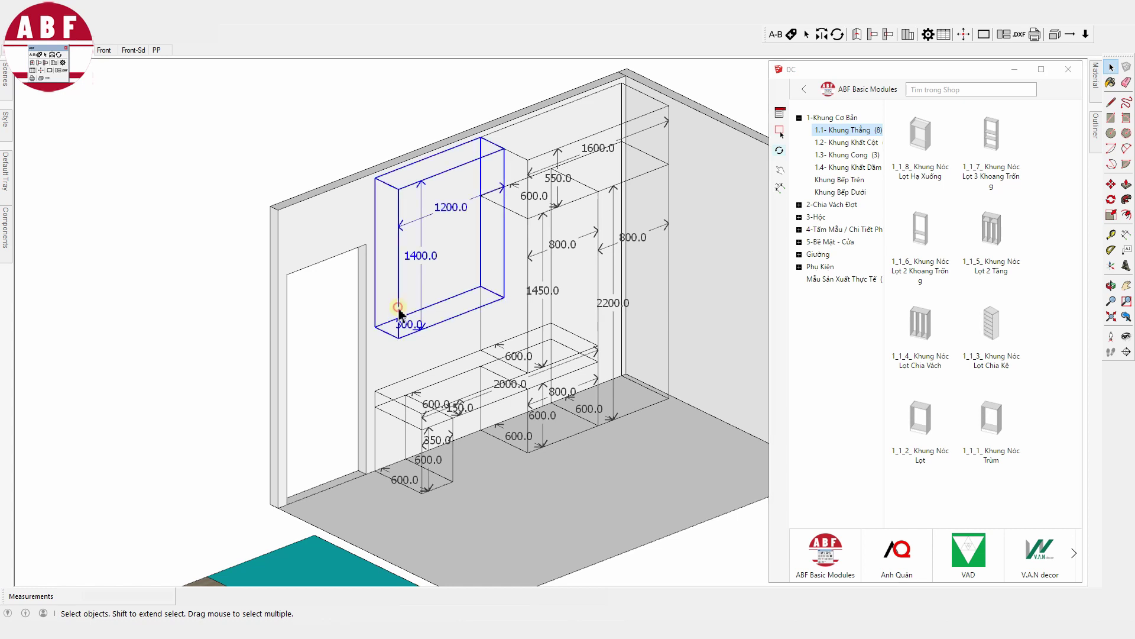
left_click(906, 421)
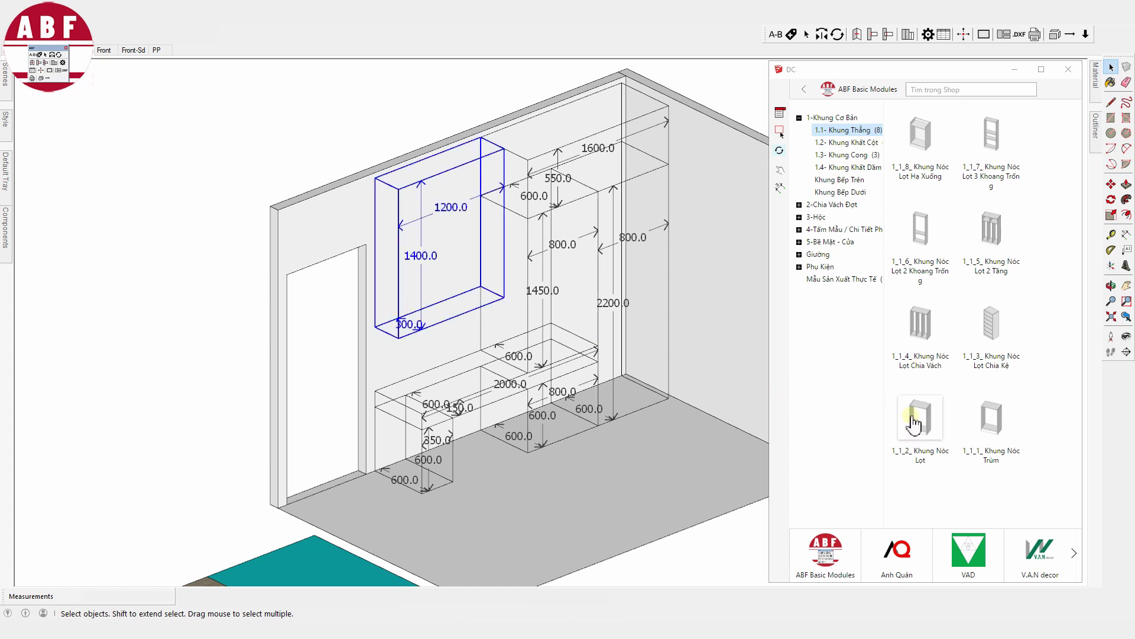
left_click(416, 411)
left_click(907, 424)
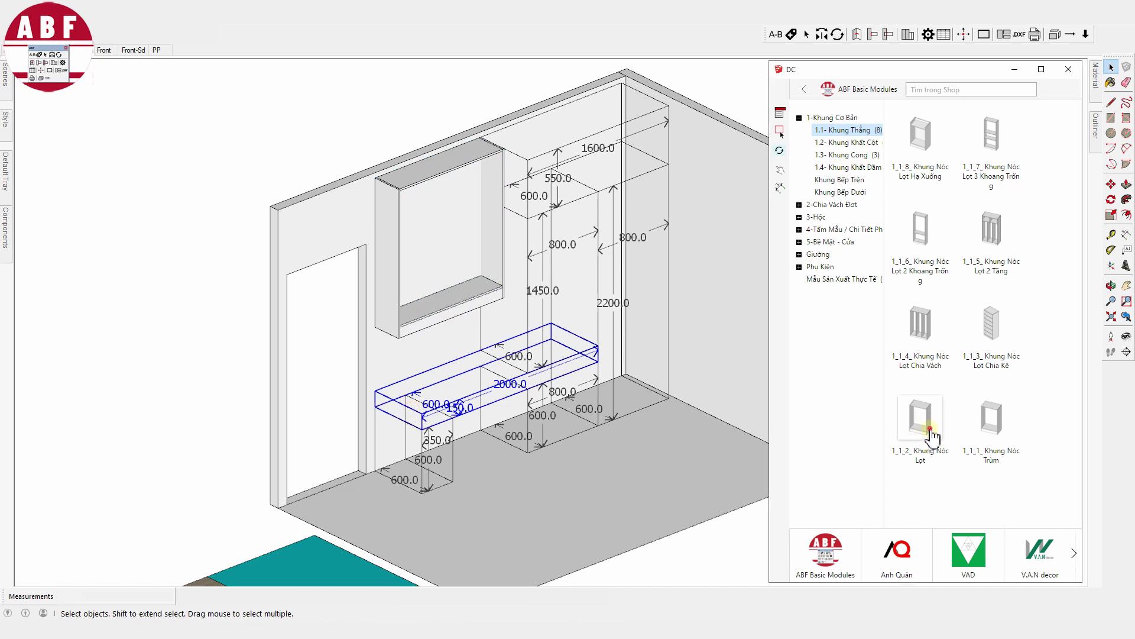
left_click(529, 424)
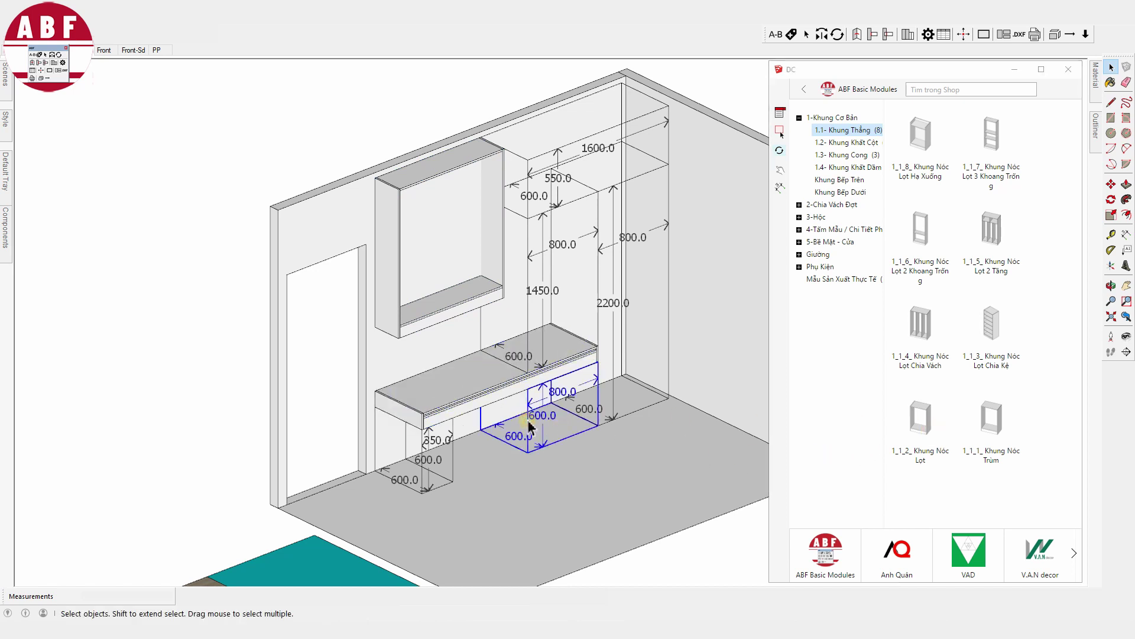
left_click(919, 421)
Convert the middle column, right column, top box and left desk-base blocks to Khung Nóc Lot.
left_click(528, 313)
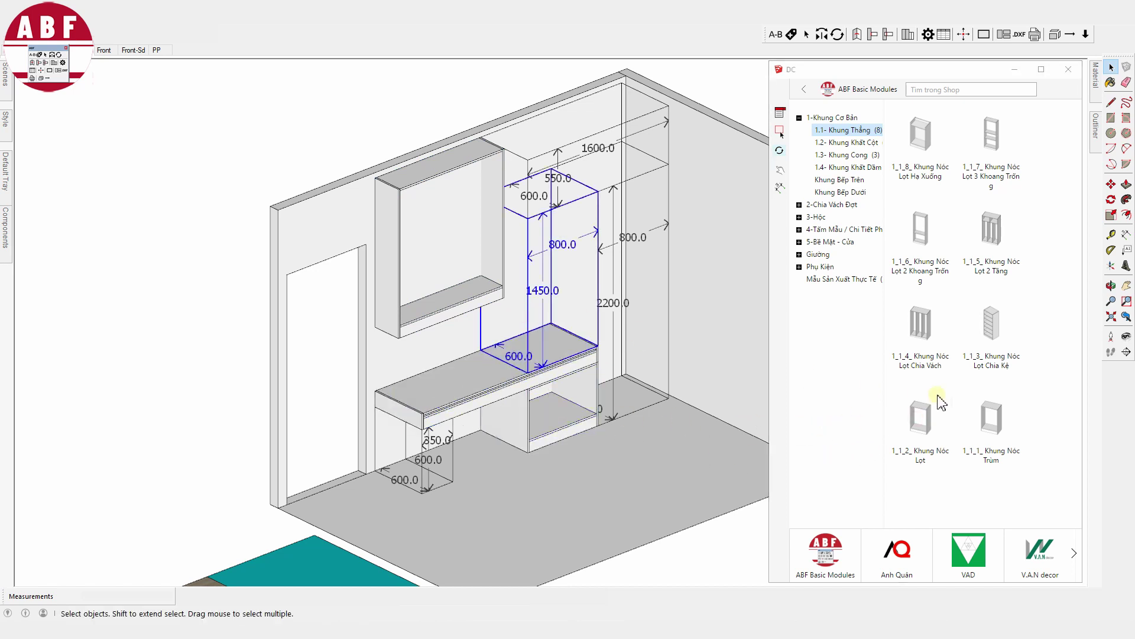
left_click(939, 402)
left_click(667, 375)
left_click(909, 427)
left_click(534, 165)
left_click(914, 418)
left_click(449, 448)
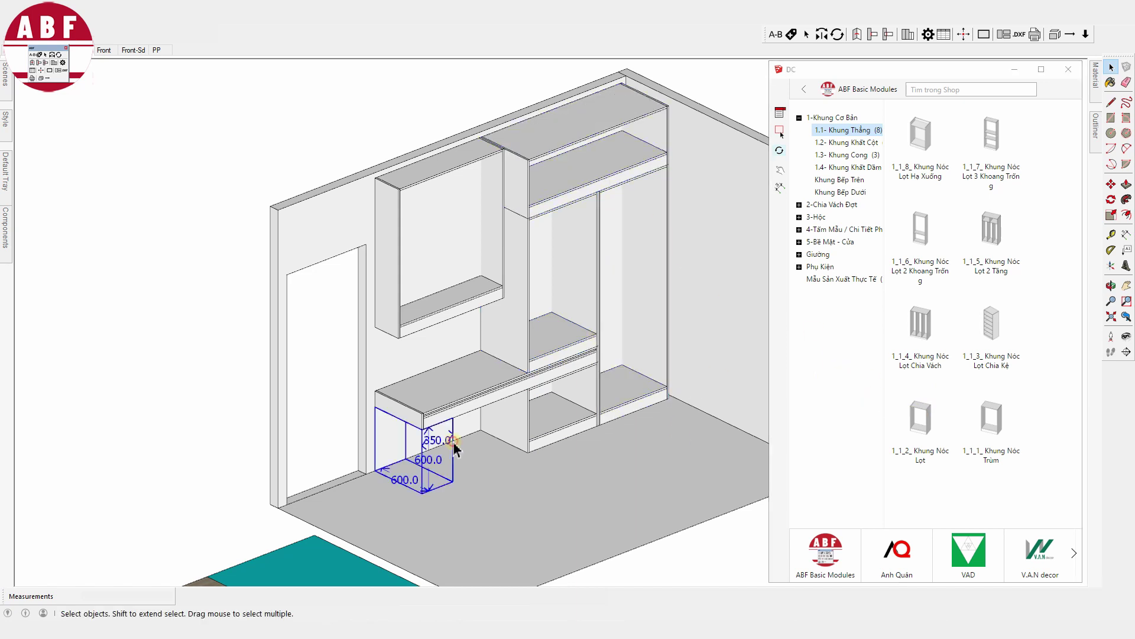
left_click(914, 421)
left_click(216, 386)
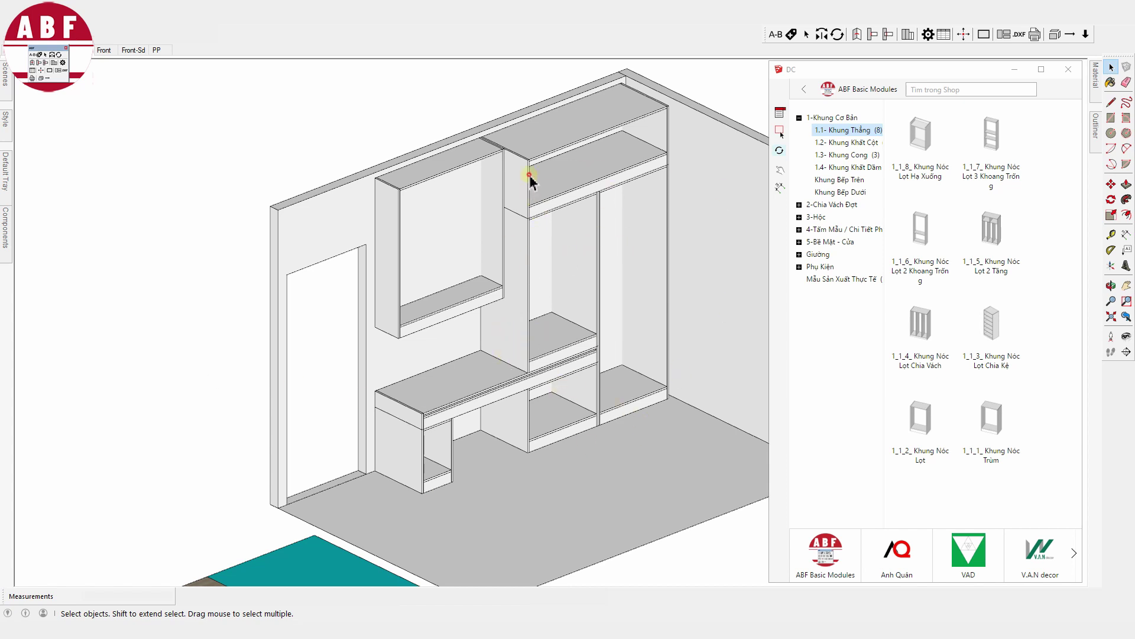
Select three cabinets, then take a tape-measure reading of 2 from a cabinet edge.
left_click(665, 260)
left_click(560, 421)
left_click(507, 333)
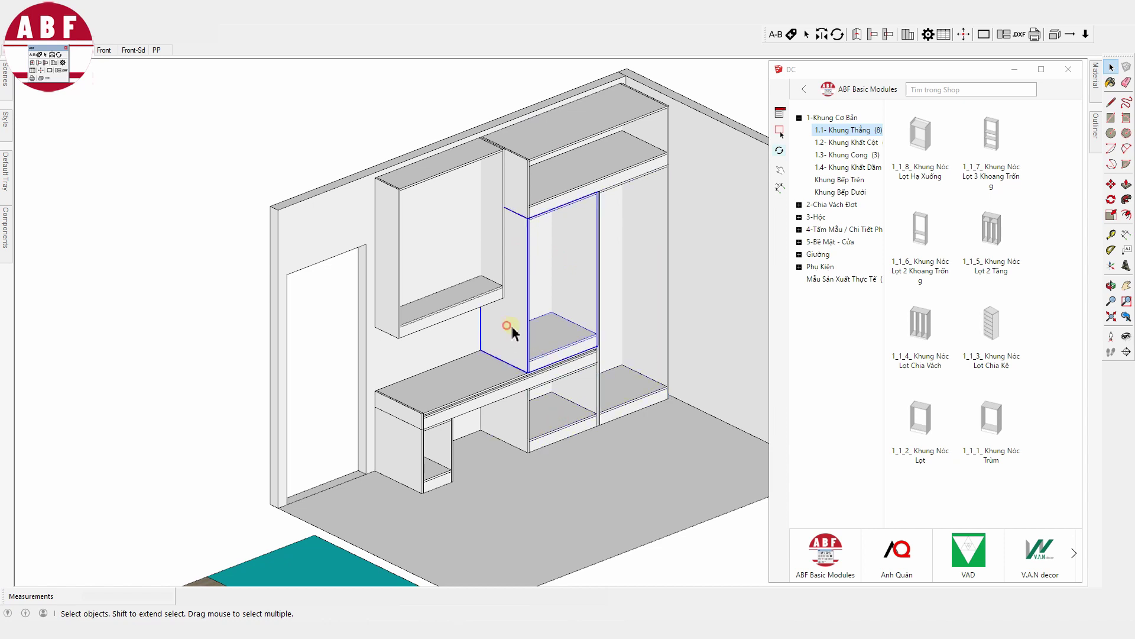
key("t")
scroll(520, 325, "up", 4)
left_click(532, 313)
type("2")
key("Return")
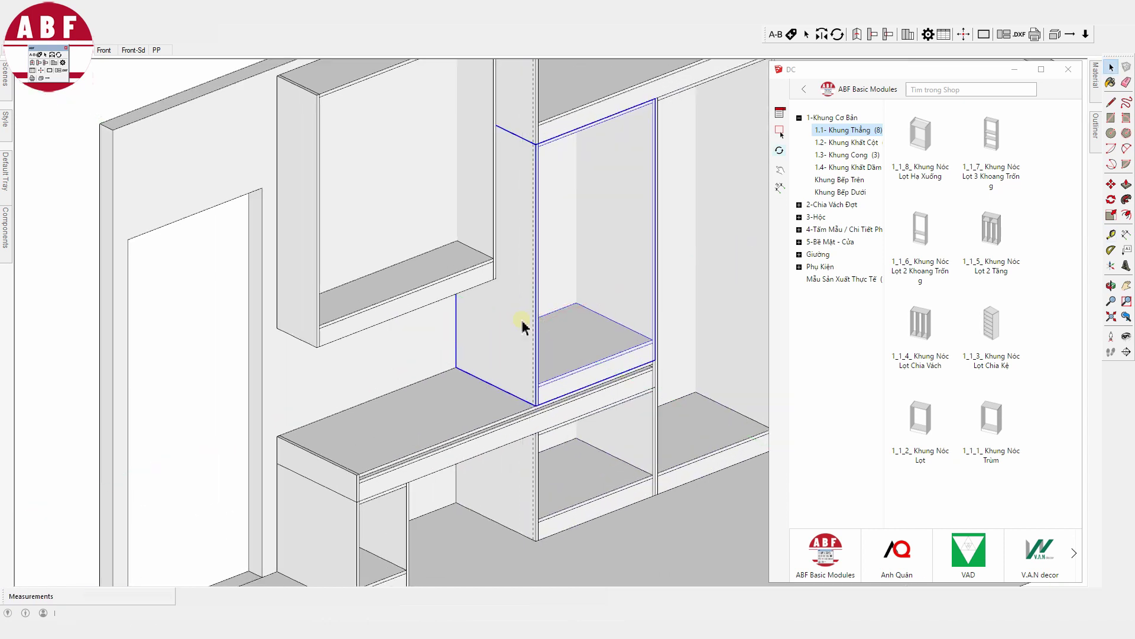
scroll(517, 324, "down", 5)
key("space")
Scale the five selected cabinet modules to about 0.97 along the green depth axis.
left_click(554, 111)
left_click(578, 230, "shift")
left_click(674, 275, "shift")
left_click(570, 423, "shift")
left_click(424, 473, "shift")
key("s")
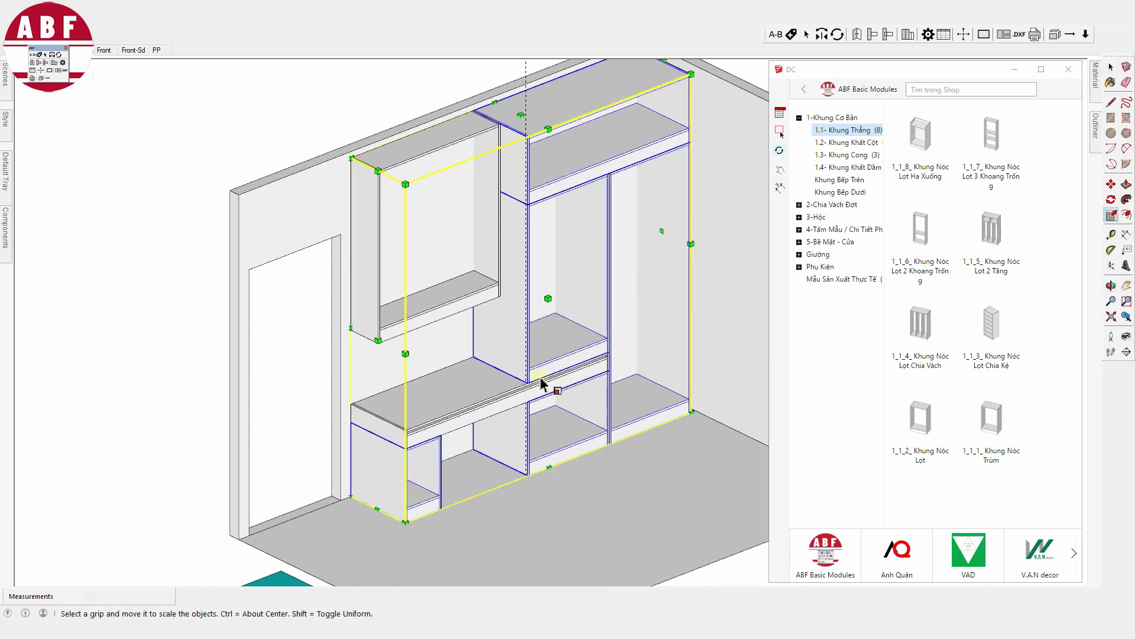
left_click_drag(546, 298, 529, 309)
key("space")
Select the upper-left wall cabinet to show its 1200×300×1400 mm Nóc Lọt frame settings.
left_click(460, 300)
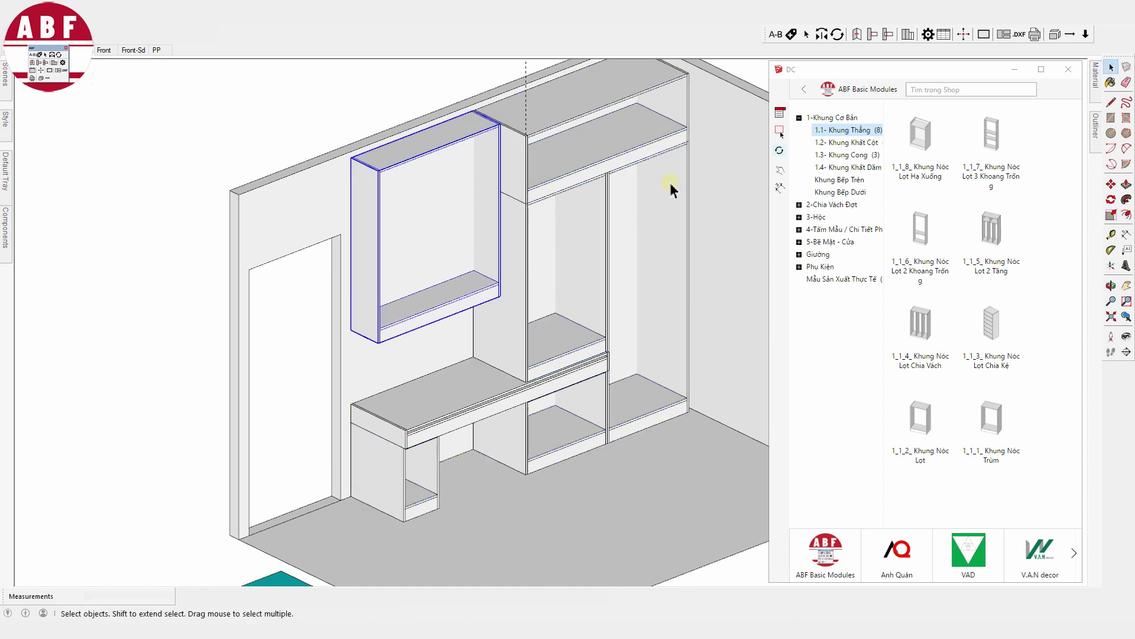
key("e")
key("space")
left_click(440, 233)
left_click(780, 116)
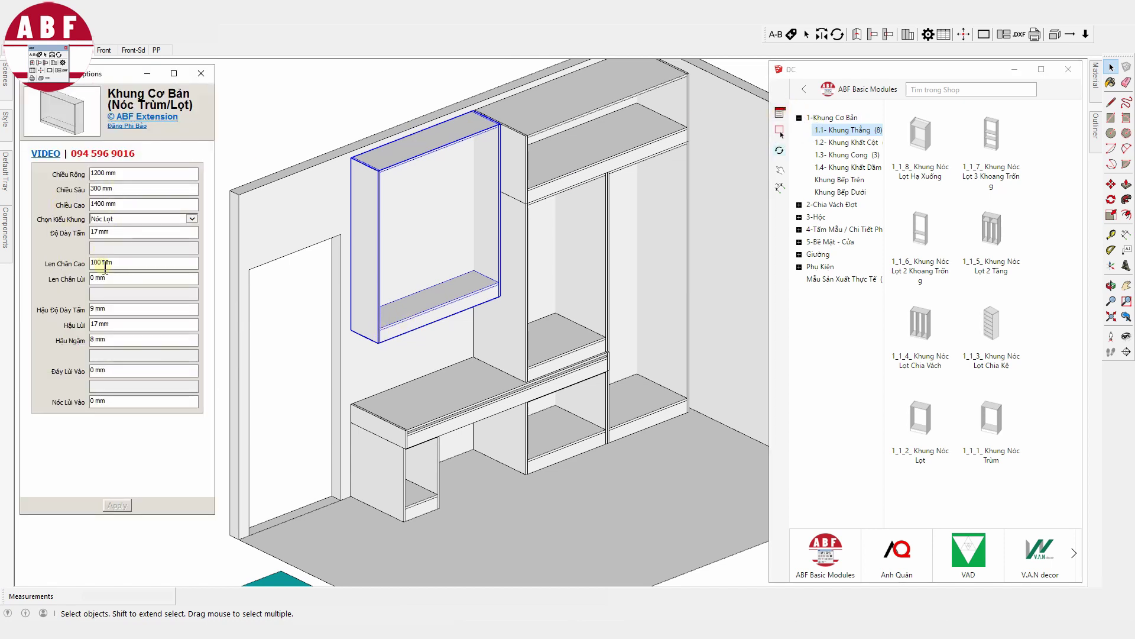
Set the desk top panel's Len Chân Cao value to 0.
left_click(121, 262)
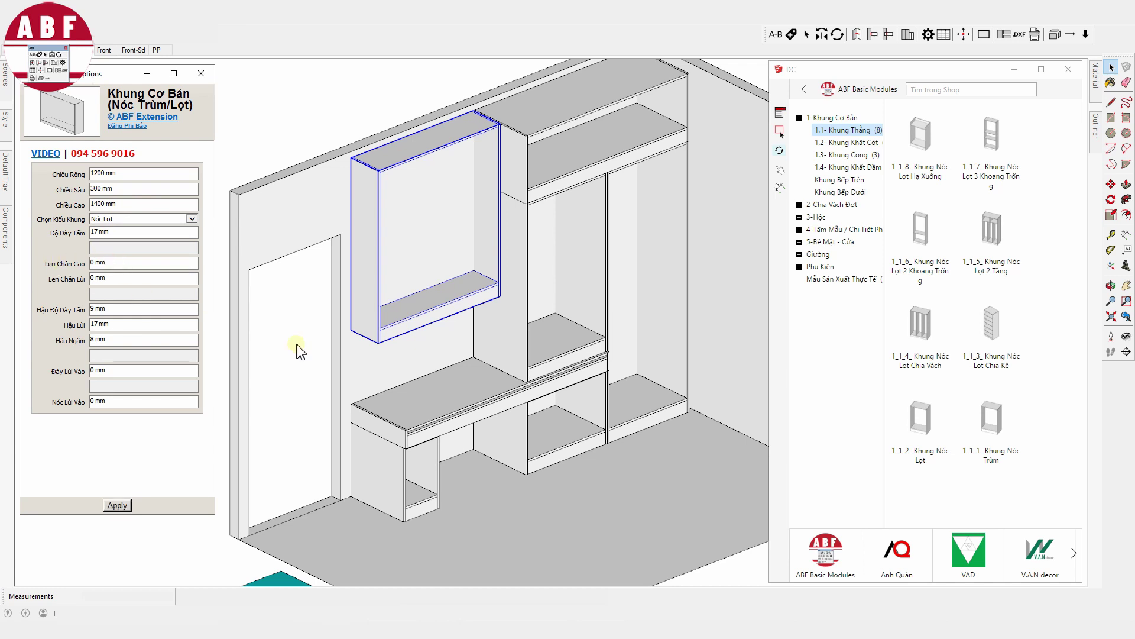
left_click(413, 444)
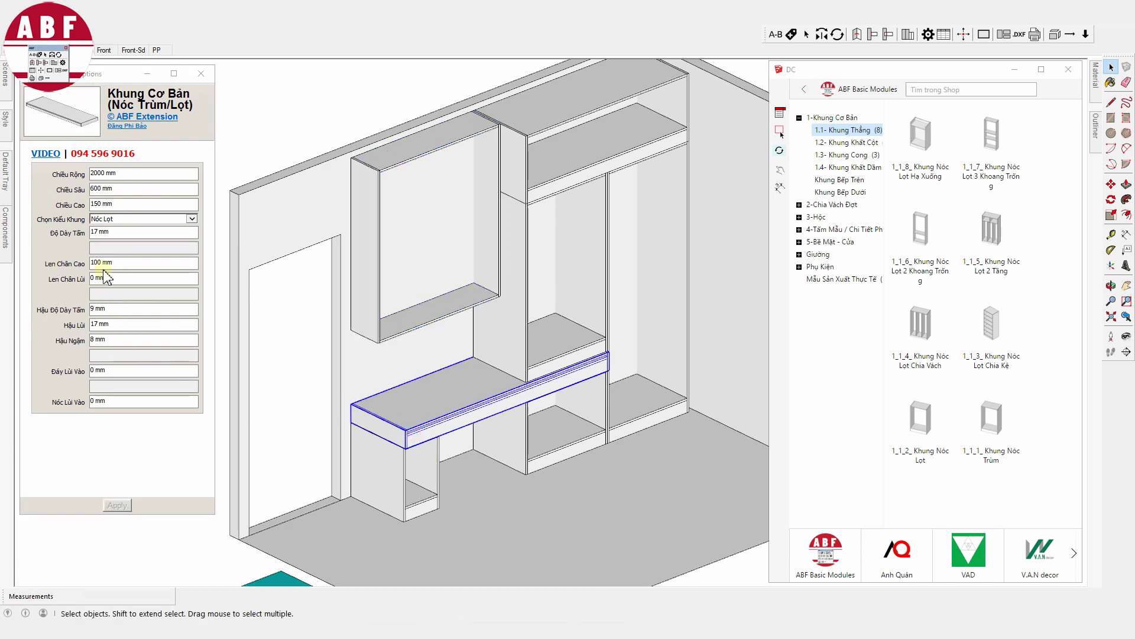
left_click(130, 264)
type("0")
key("Return")
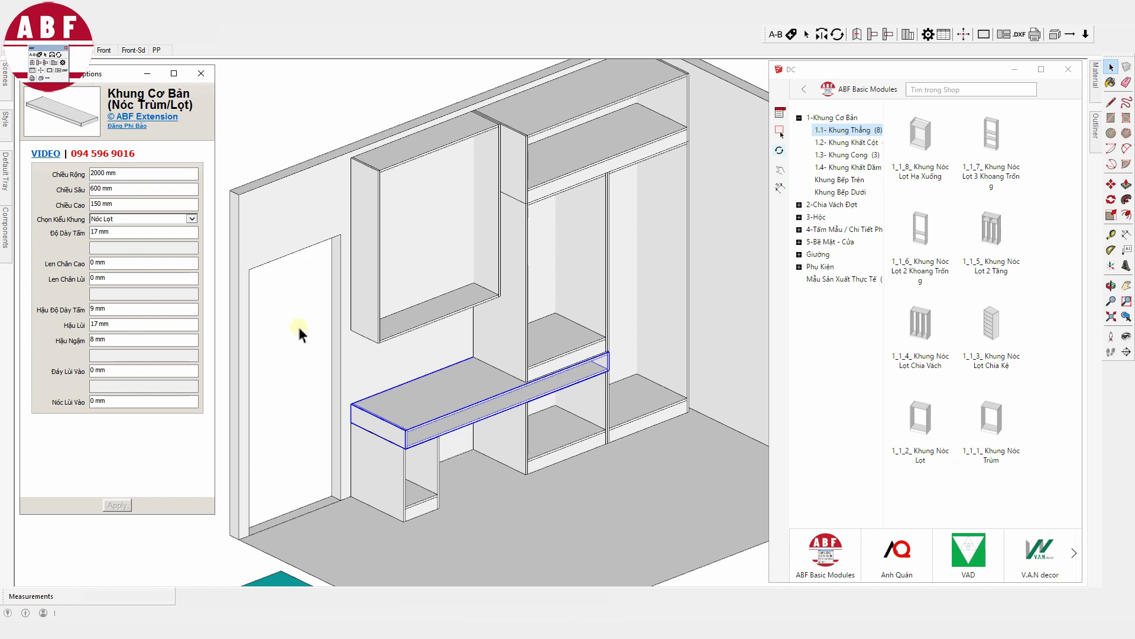
Give the cabinet above the wardrobe Len Chân Cao 30 mm and Len Chân Lùi 5 mm.
left_click(568, 336)
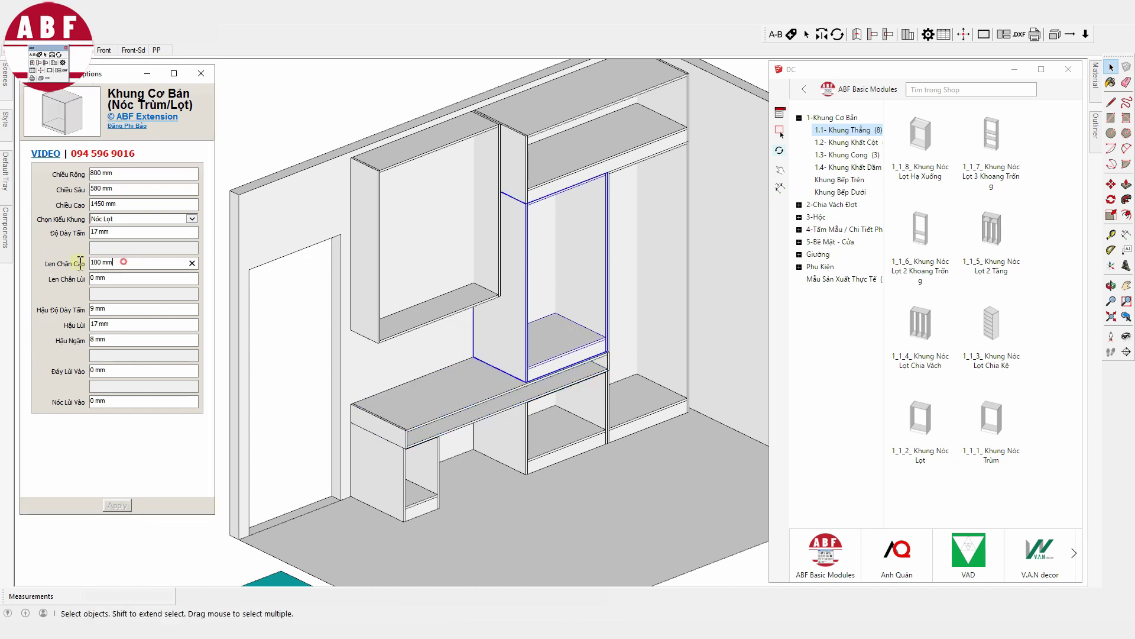
left_click(547, 183)
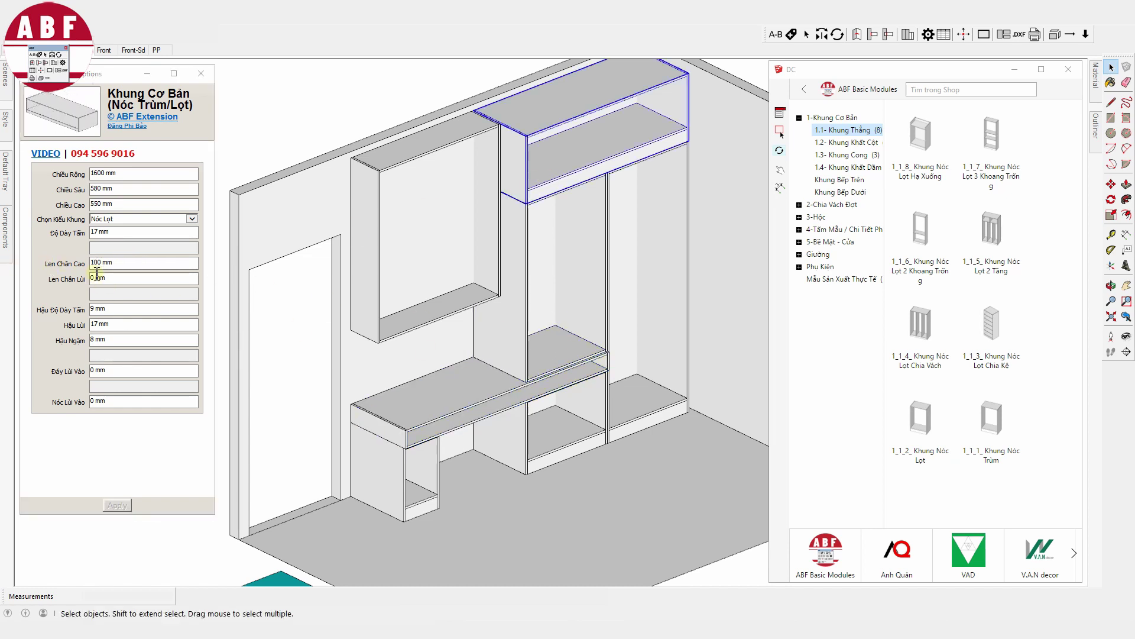
double_click(125, 263)
type("30")
key("Tab")
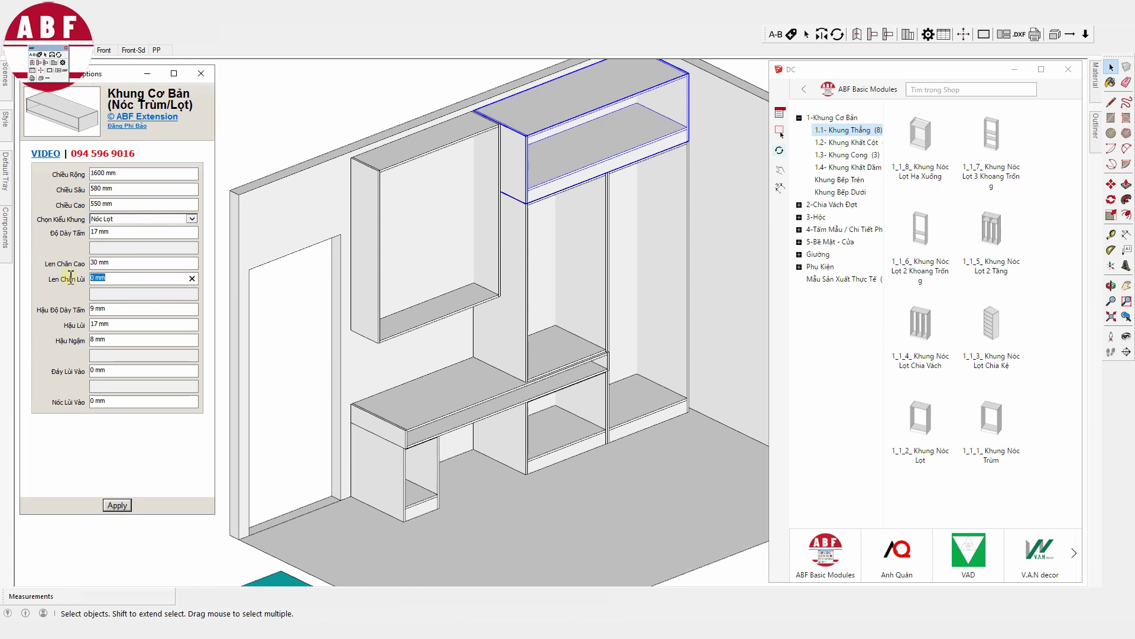
type("5")
key("Return")
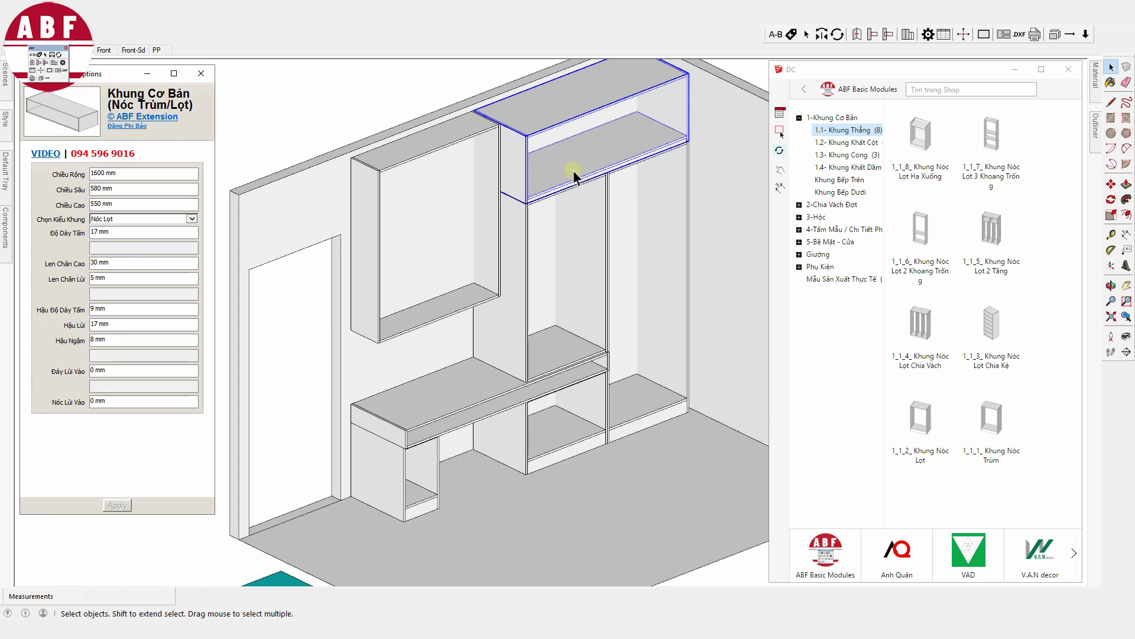
left_click(365, 112)
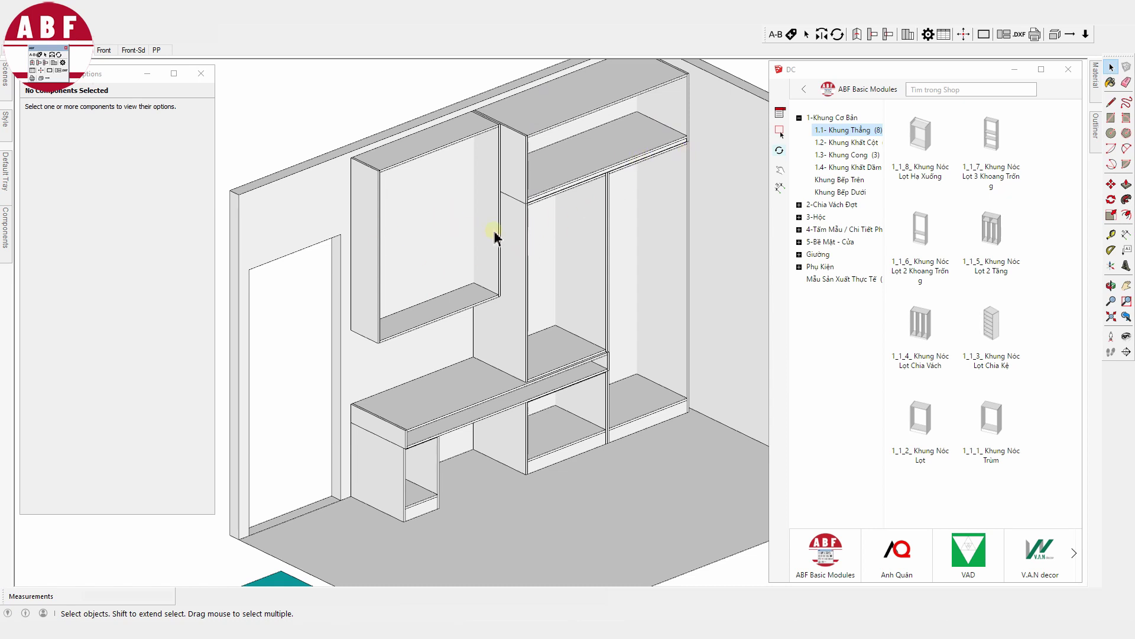
Insert Chia Đứng vertical dividers from 2-Chia Vách Đợt into the upper-left wall cabinet.
left_click(780, 128)
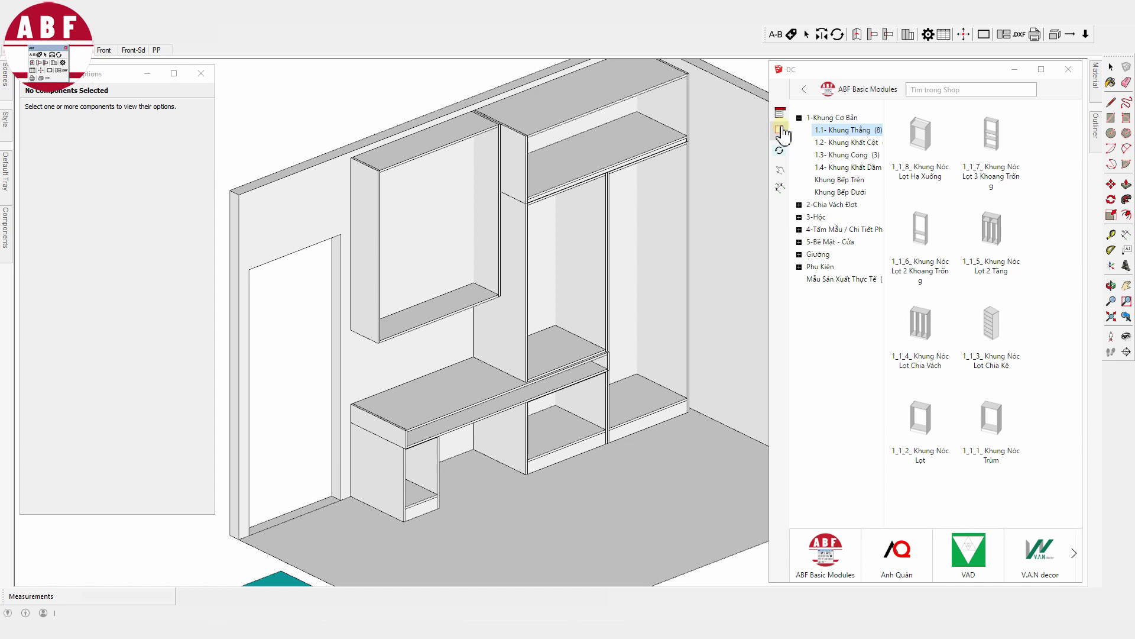
left_click(833, 205)
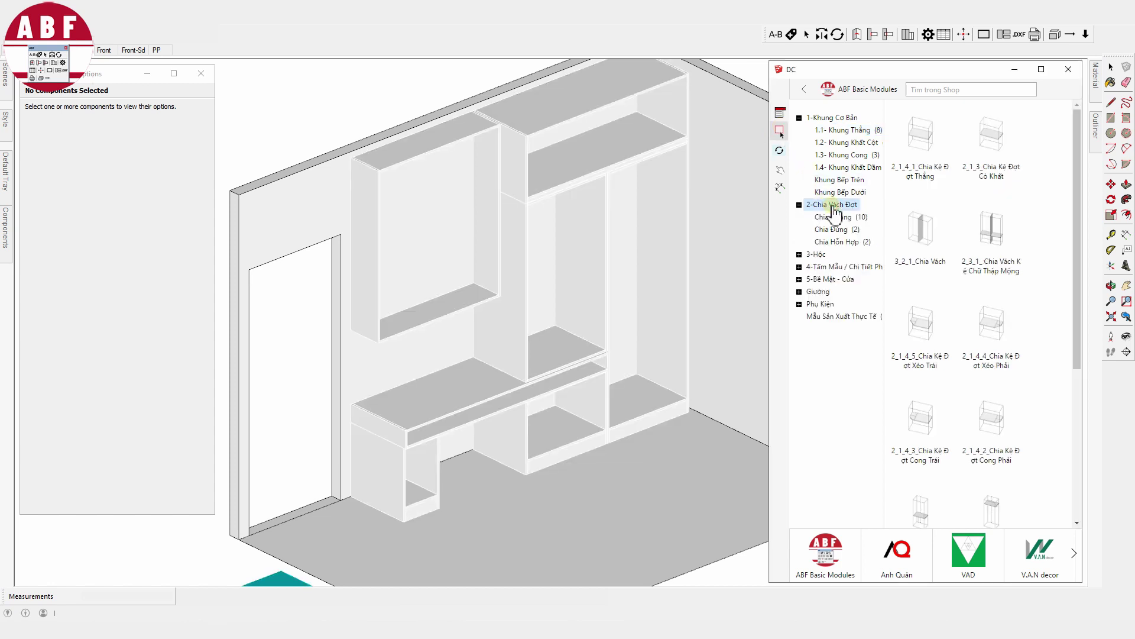
left_click(836, 230)
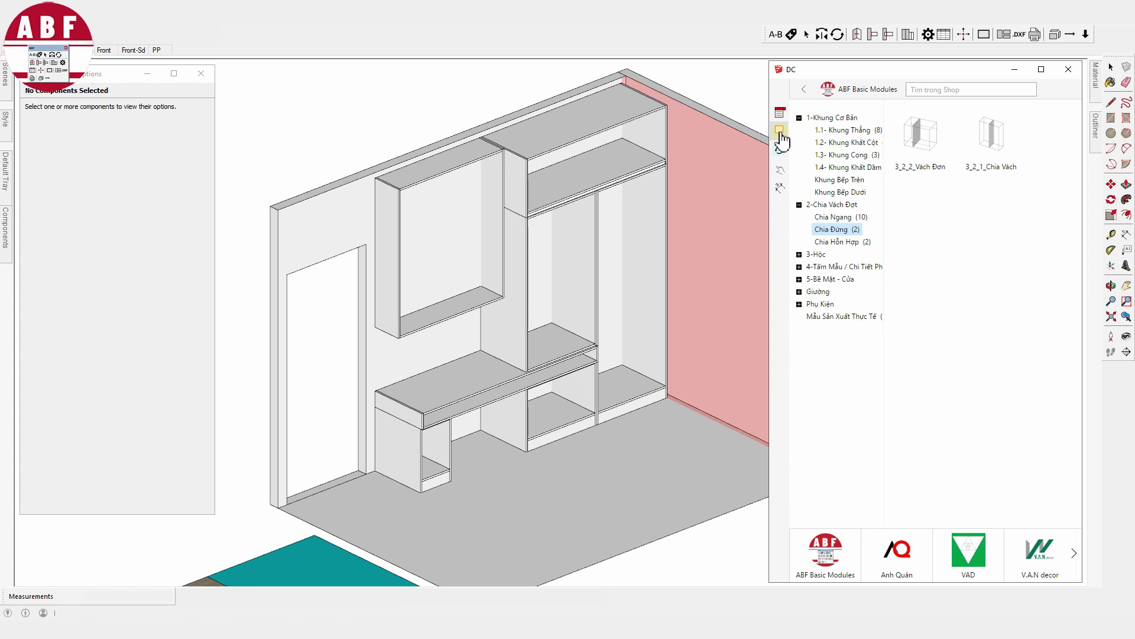
left_click(781, 135)
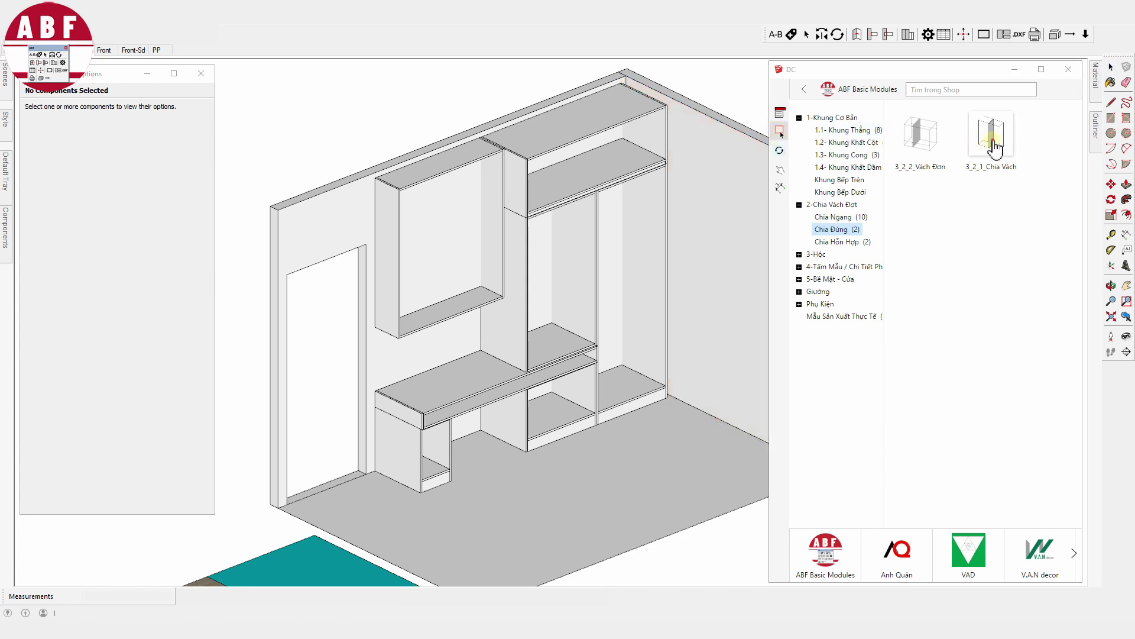
left_click(460, 248)
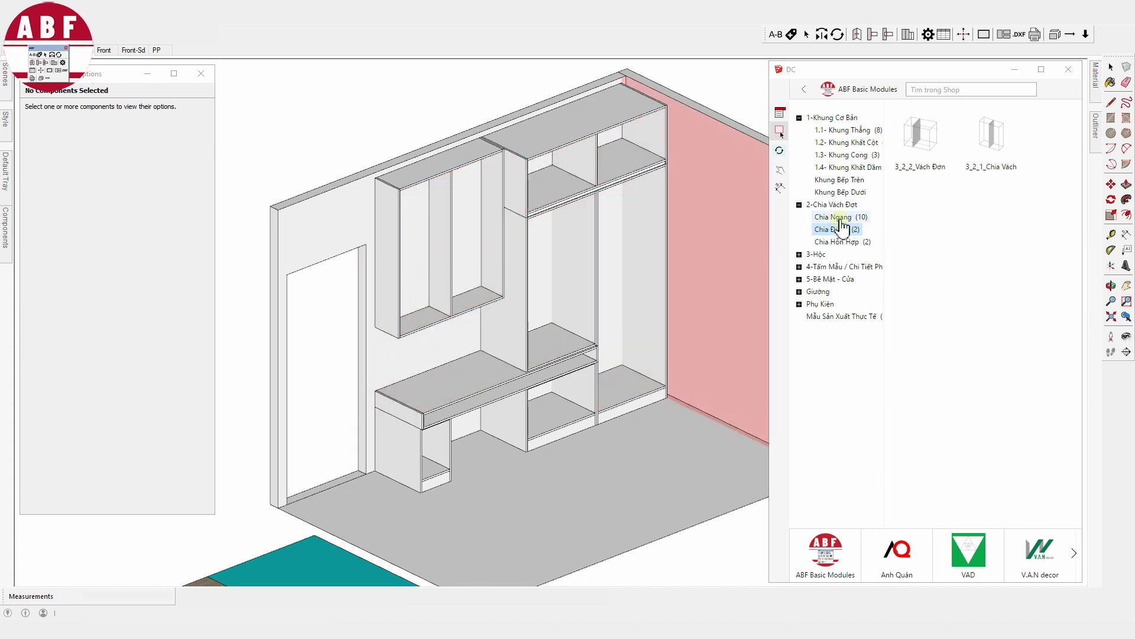
Add Chia Ngang shelves and another vertical divider to the wall cabinet's cells.
left_click(893, 168)
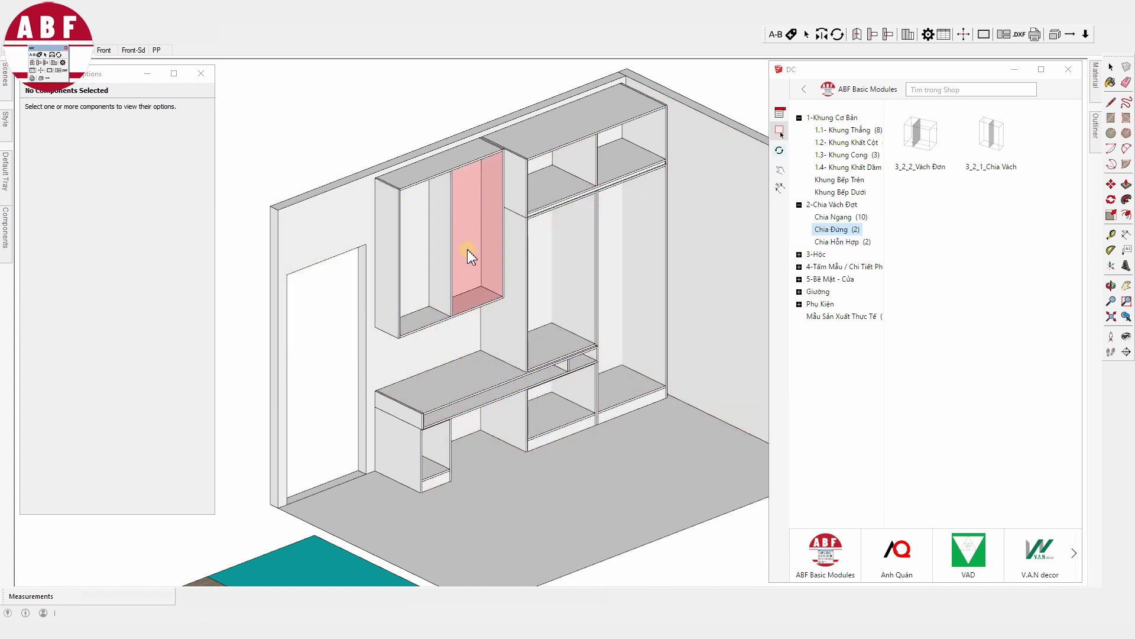
left_click(834, 217)
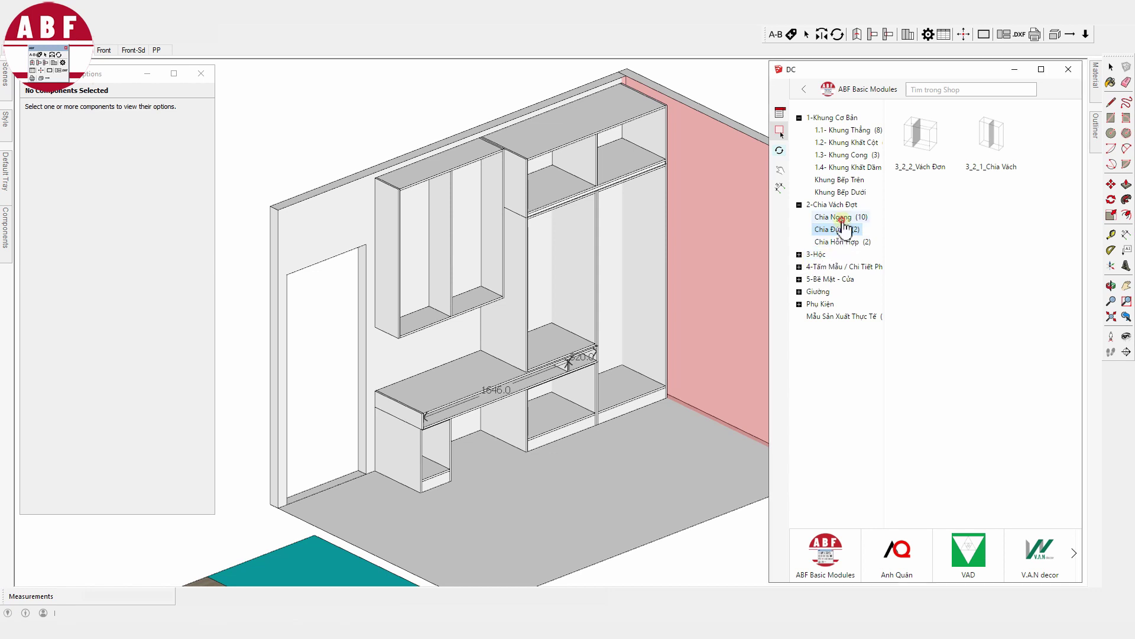
left_click(428, 259)
left_click(466, 249)
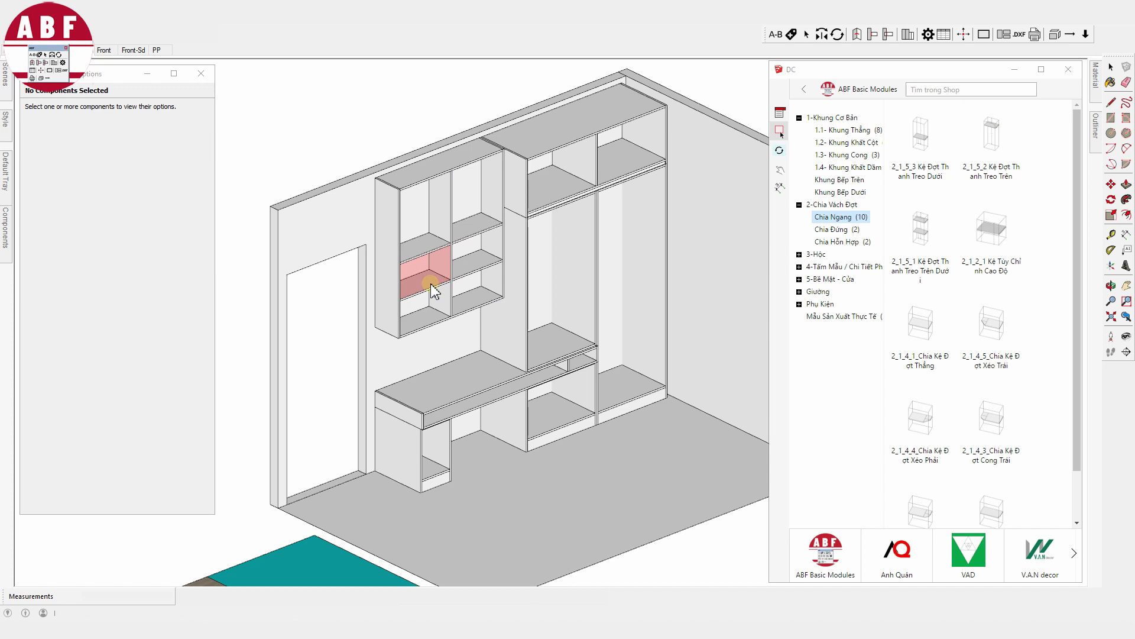
left_click(432, 290)
left_click(834, 230)
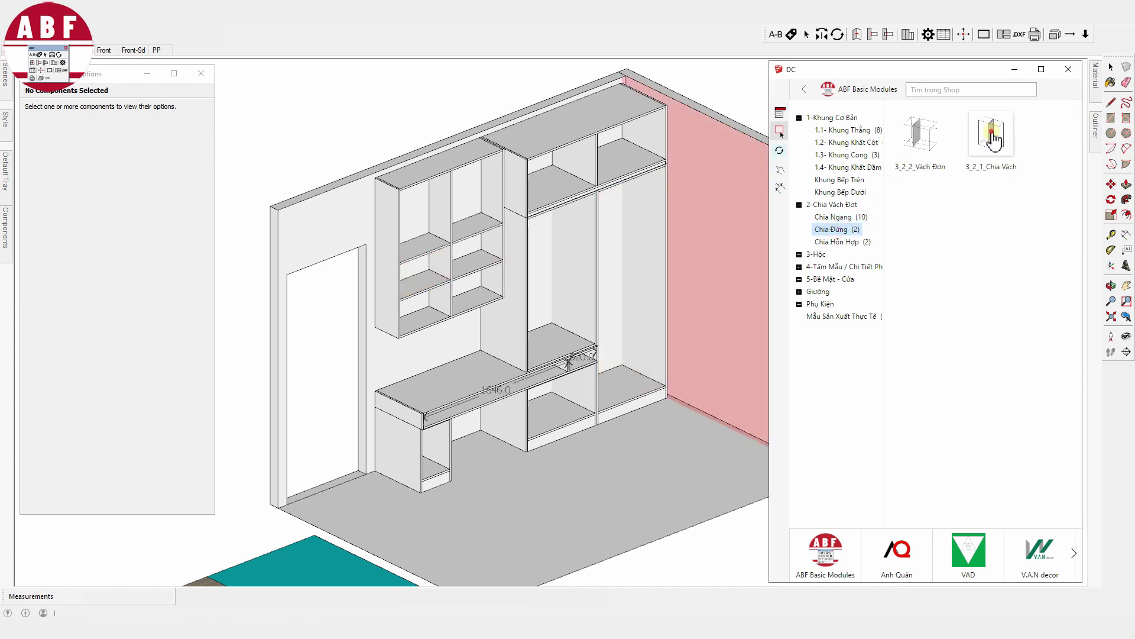
left_click(432, 214)
Place Chia Ngang shelves in the middle and right wardrobe compartments, then select the desk top.
left_click(836, 217)
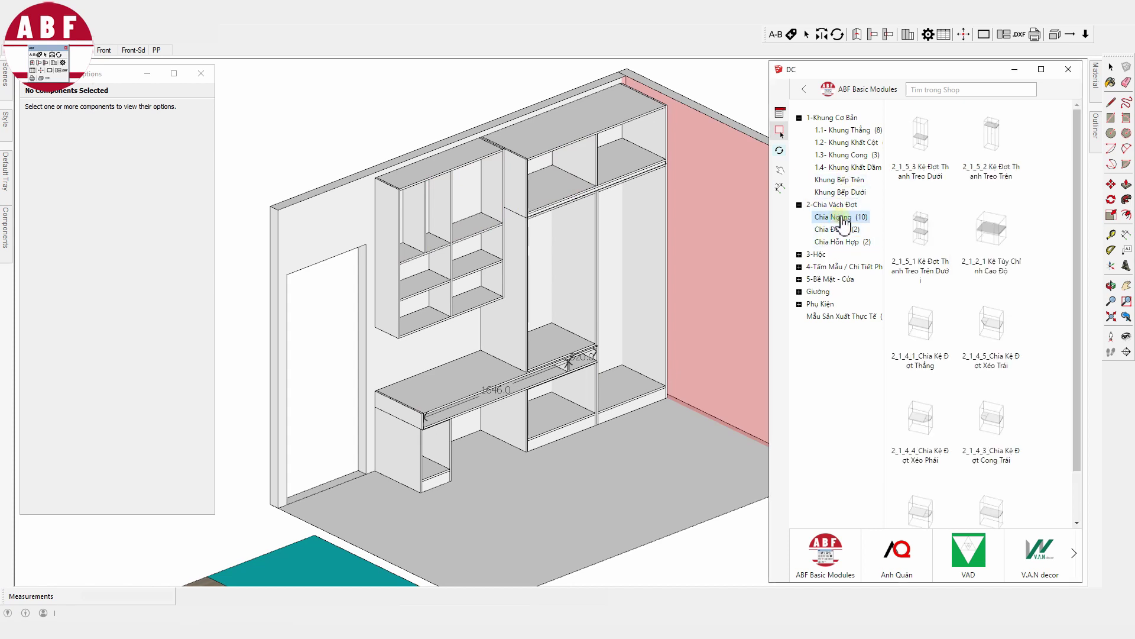
left_click(910, 322)
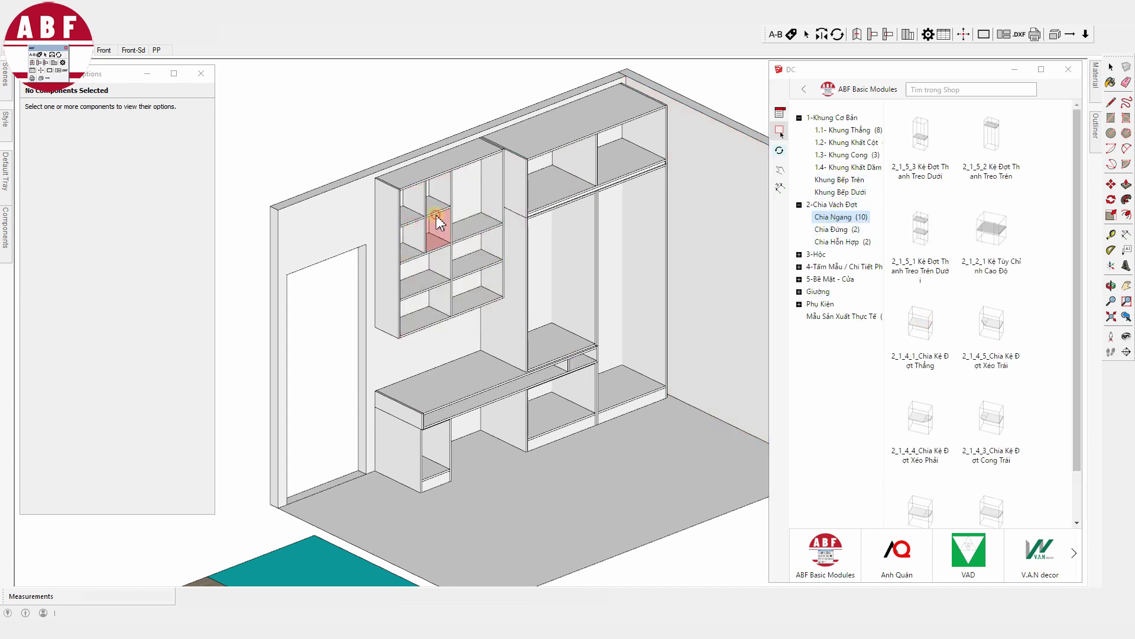
mouse_move(524, 319)
middle_mouse_down()
mouse_move(550, 399)
mouse_move(621, 355)
middle_mouse_up()
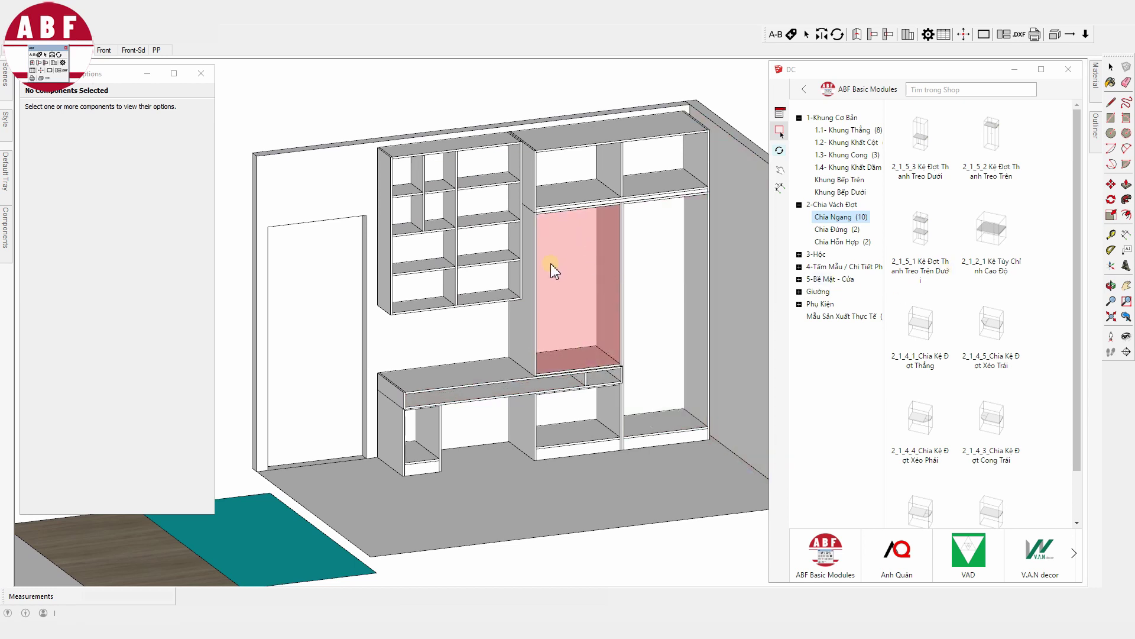
left_click(585, 275)
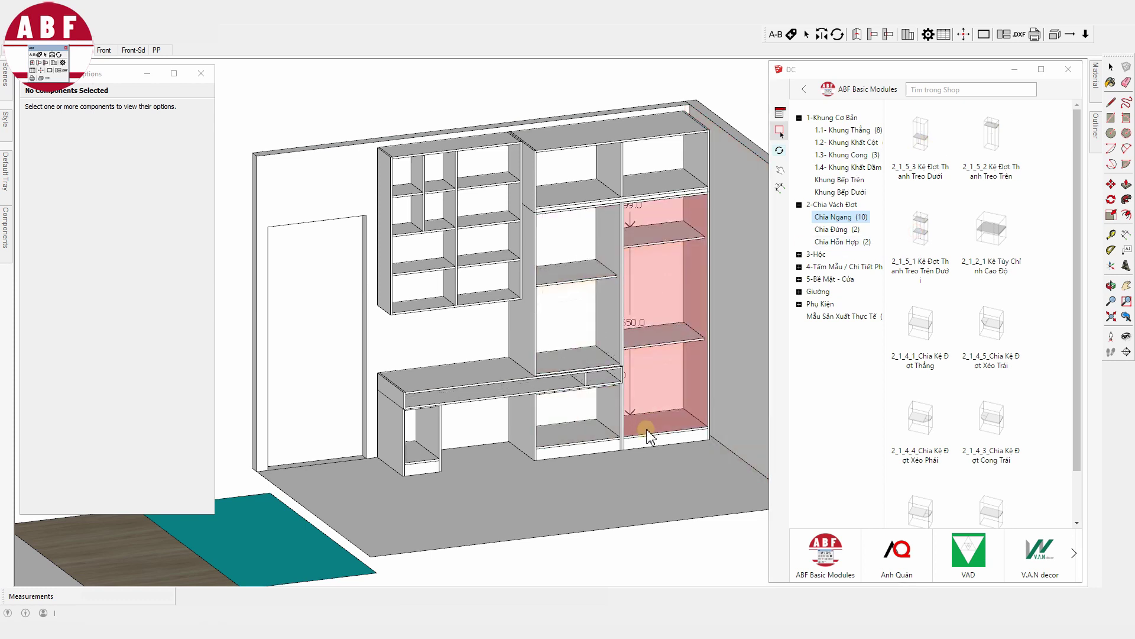
left_click(679, 330)
mouse_move(680, 329)
middle_mouse_down("shift")
mouse_move(609, 337)
mouse_move(621, 346)
middle_mouse_up("shift")
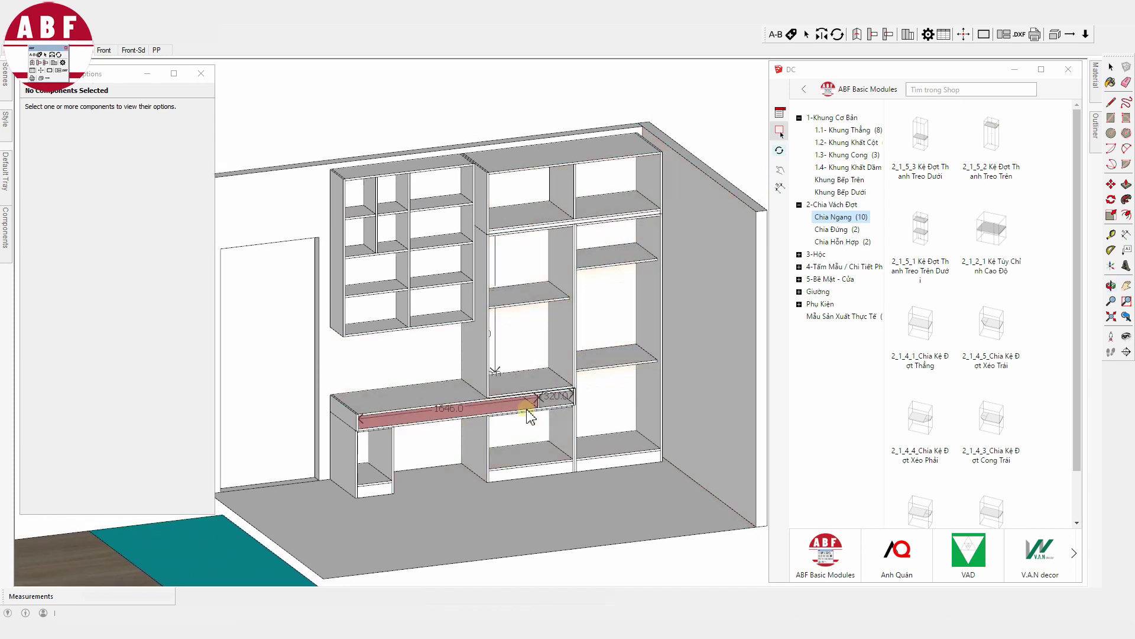
key("space")
left_click(455, 400)
scroll(417, 395, "up", 3)
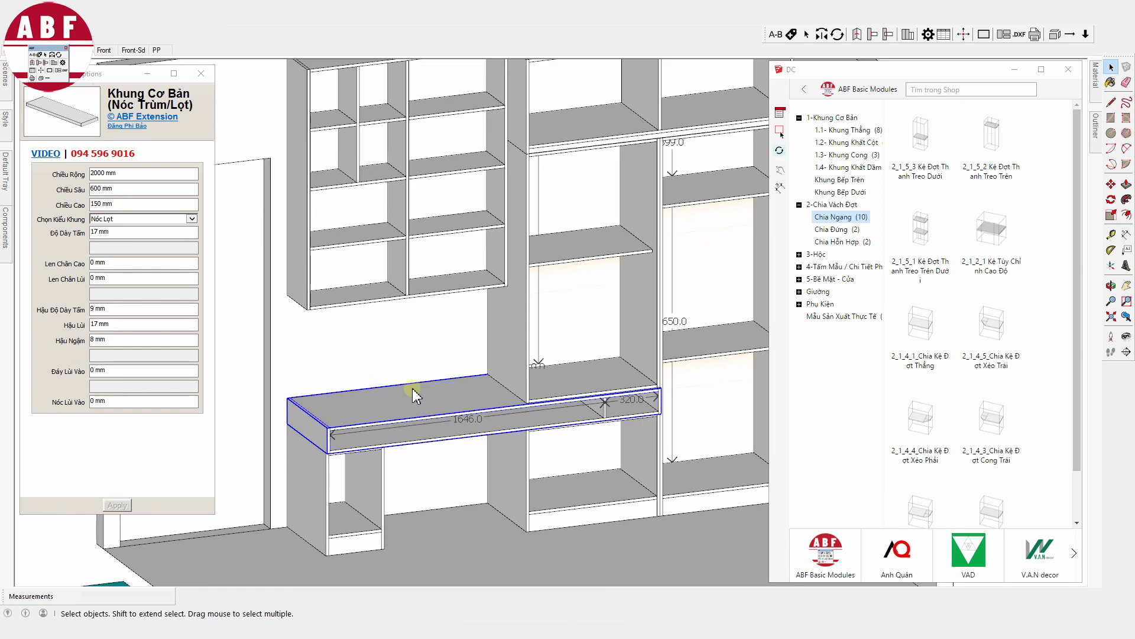
Measure the desk from its left corner to the post with the Dimension tool.
scroll(414, 393, "up", 2)
scroll(414, 394, "up", 2)
key("d")
left_click(273, 459)
left_click(605, 412)
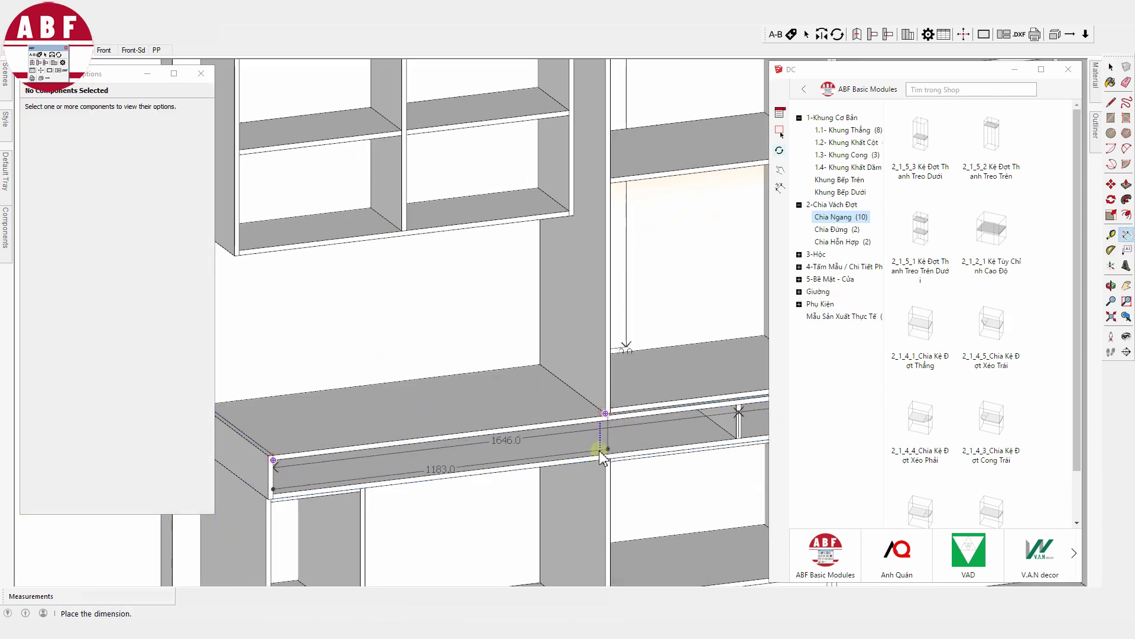
key("space")
Set the Vách Đơn divider to 1183 mm, Từ Trái Qua, Theo Lọt Lòng.
left_click(726, 425)
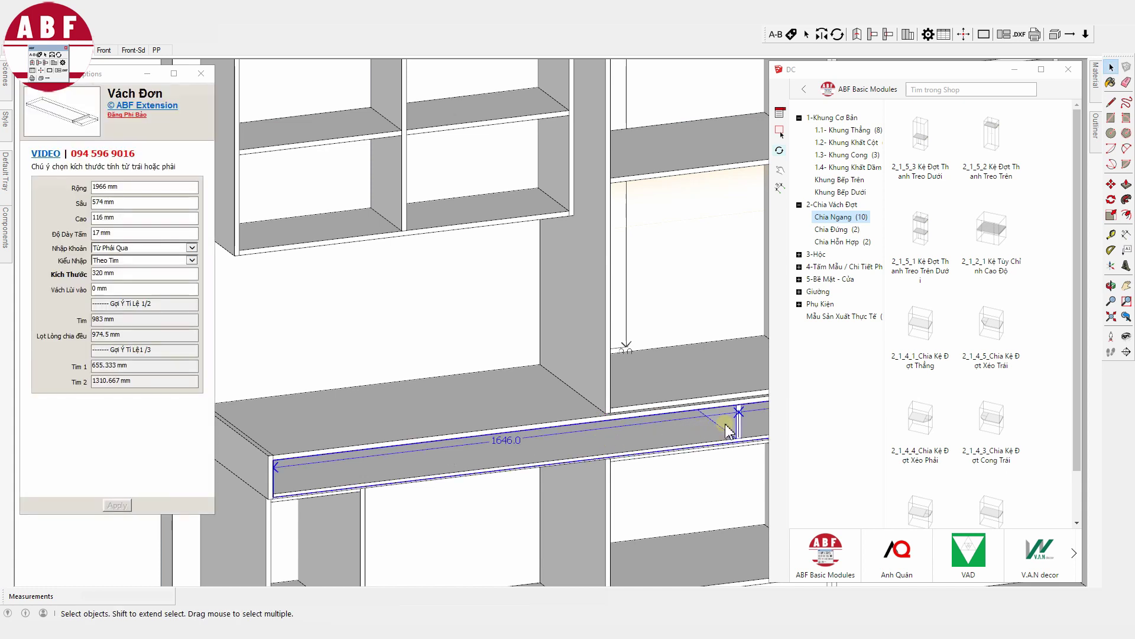
left_click(133, 275)
type("1183")
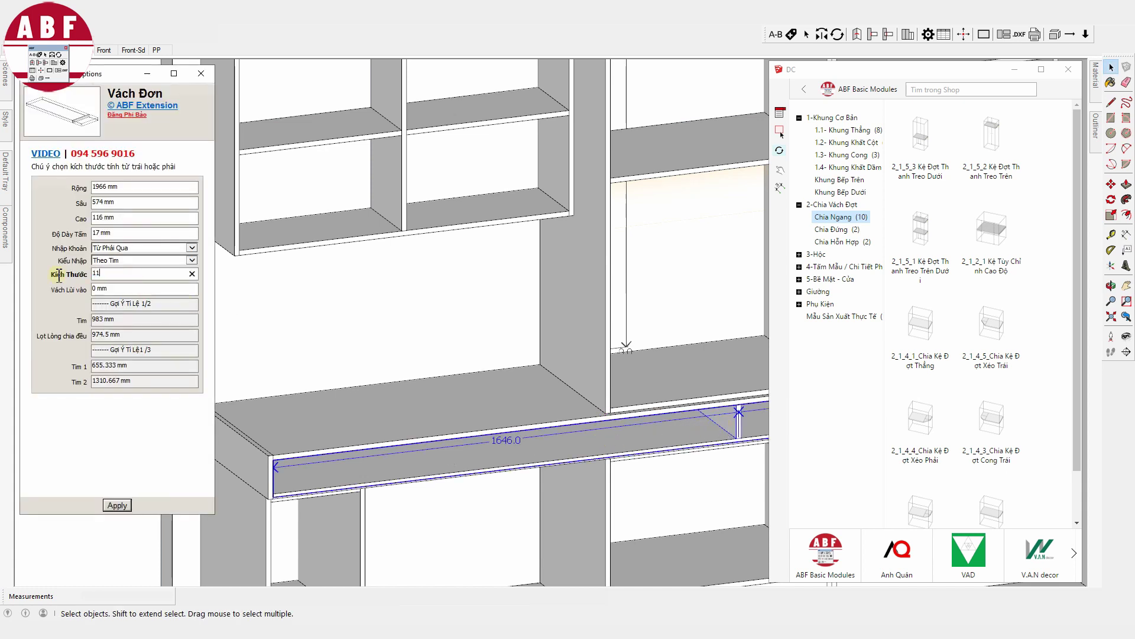
left_click(129, 251)
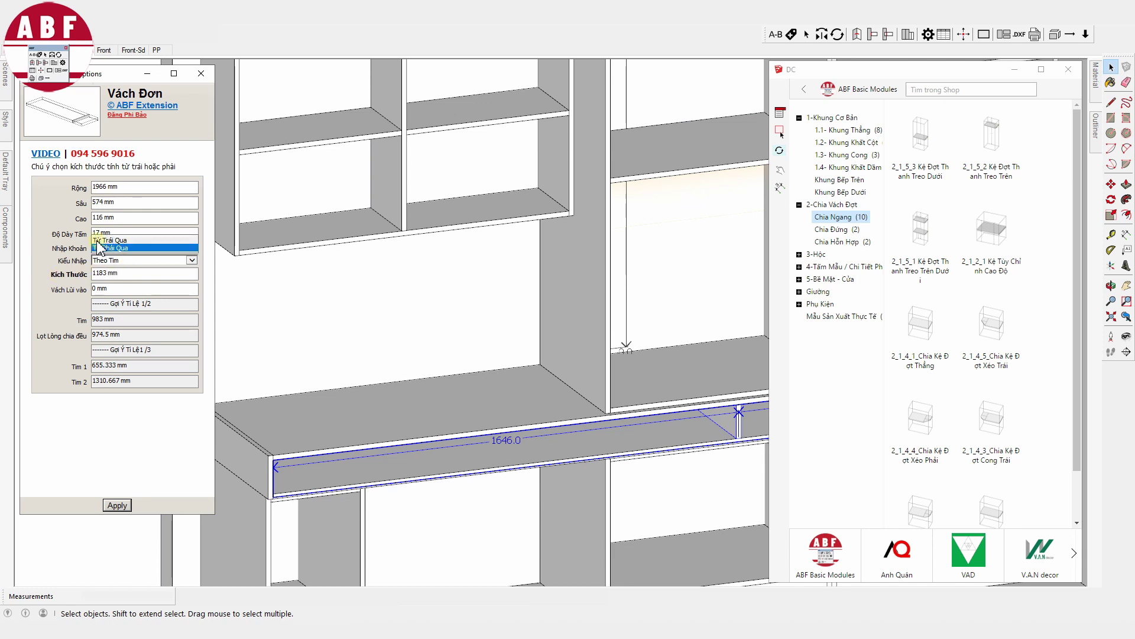
left_click(99, 248)
left_click(112, 252)
left_click(117, 505)
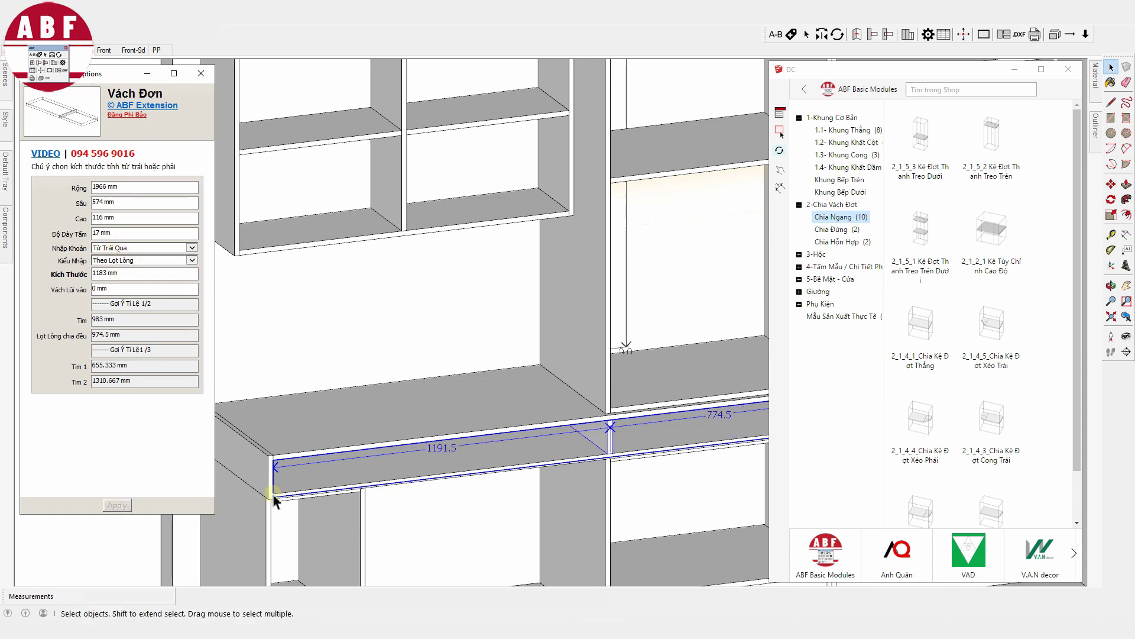
Change the desk box's Chọn Kiểu Khung frame style to Nóc Trùm.
mouse_move(540, 451)
middle_mouse_down()
mouse_move(490, 421)
mouse_move(526, 452)
mouse_move(414, 451)
middle_mouse_up()
left_click(404, 432)
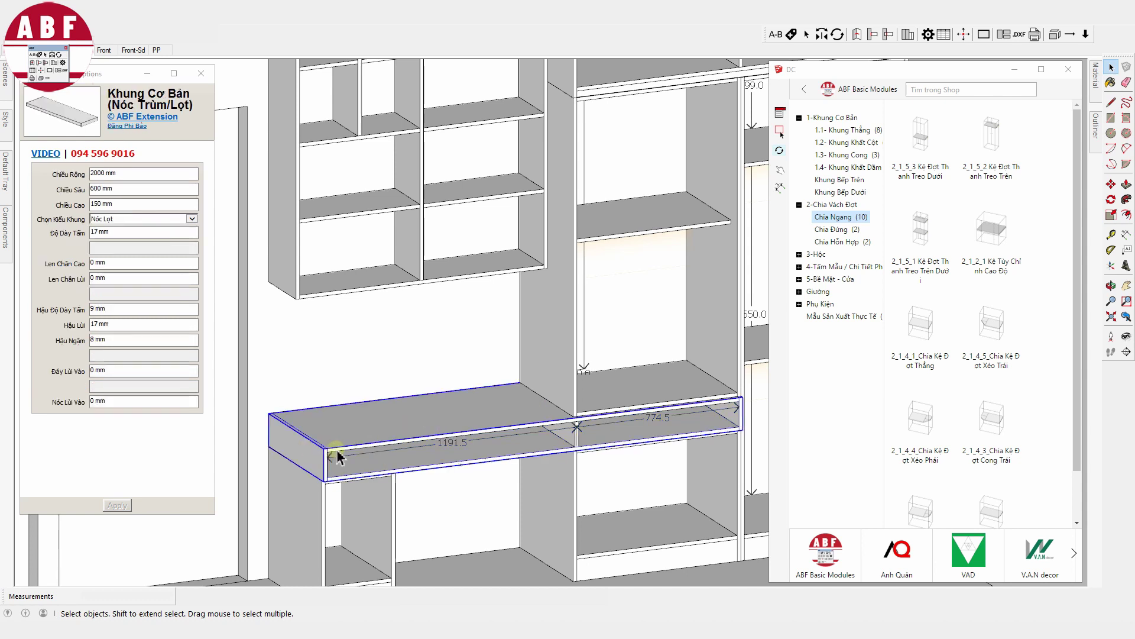
left_click(114, 219)
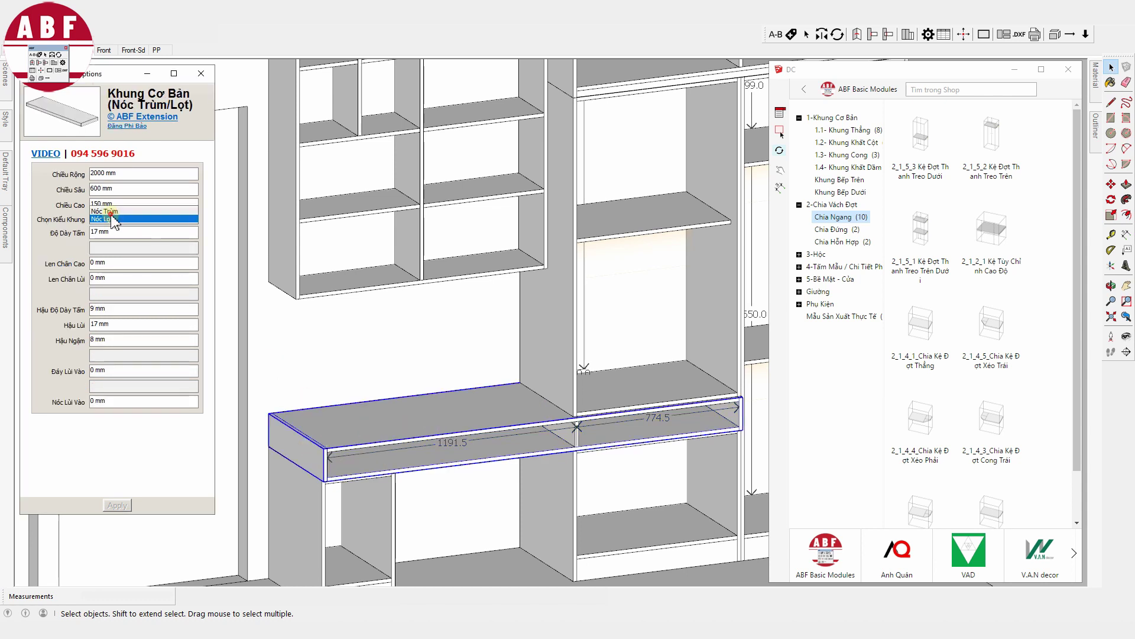
left_click(108, 211)
middle_click_drag(354, 423, 499, 455)
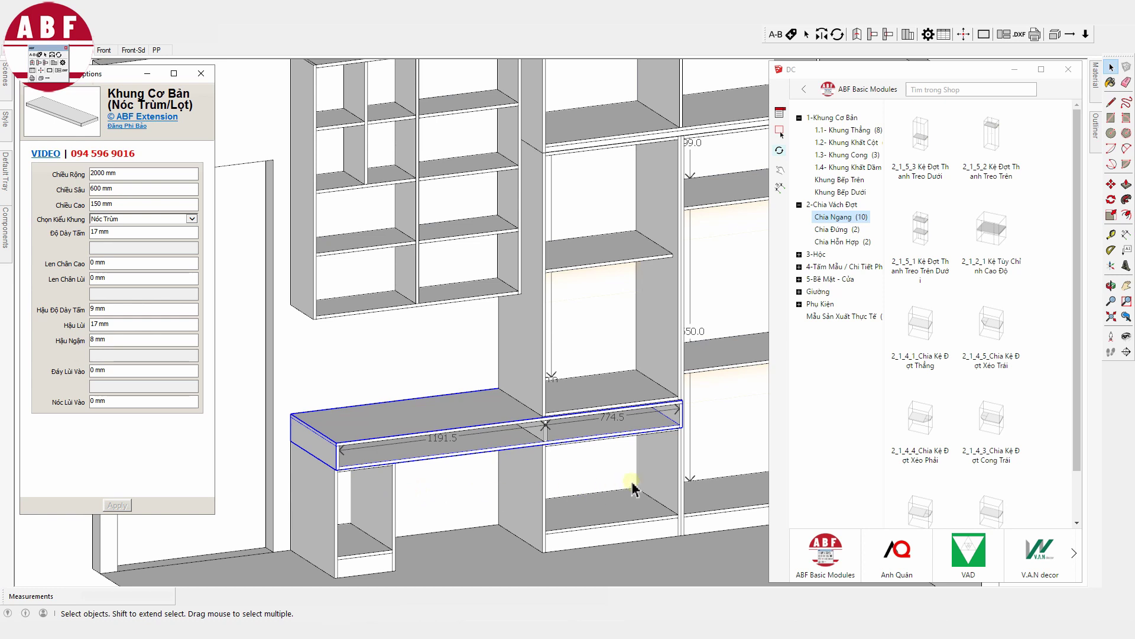
middle_click_drag(646, 373, 515, 334, "shift")
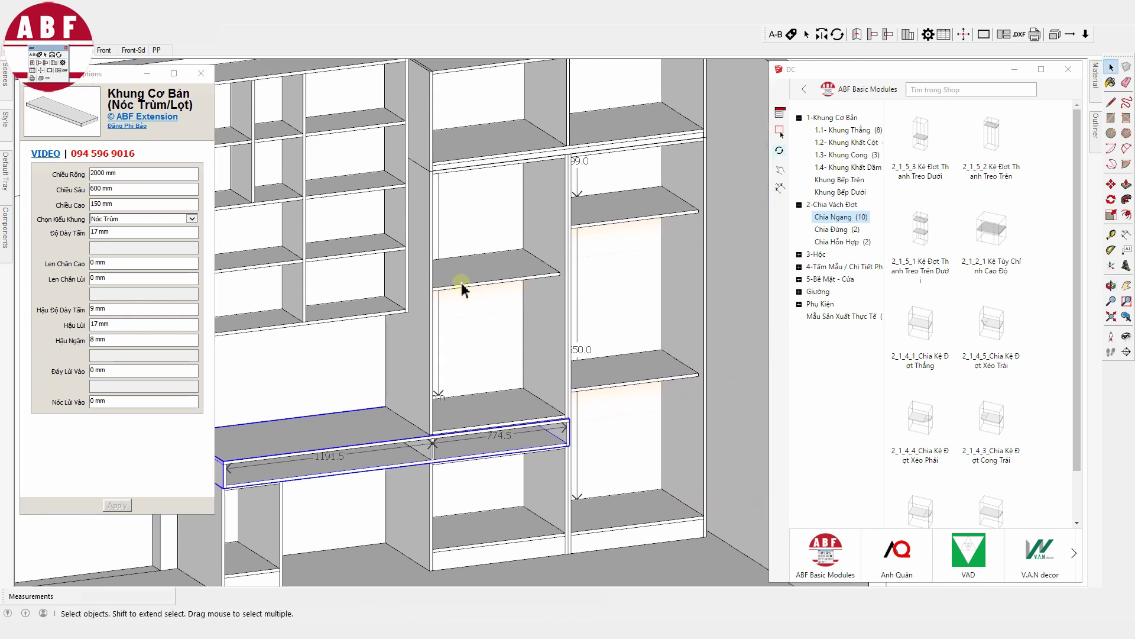
In the Front-Sd view, draw a guide line from the bottom edge to the shelf top.
left_click(130, 51)
key("l")
scroll(591, 544, "up", 1)
left_click(587, 557)
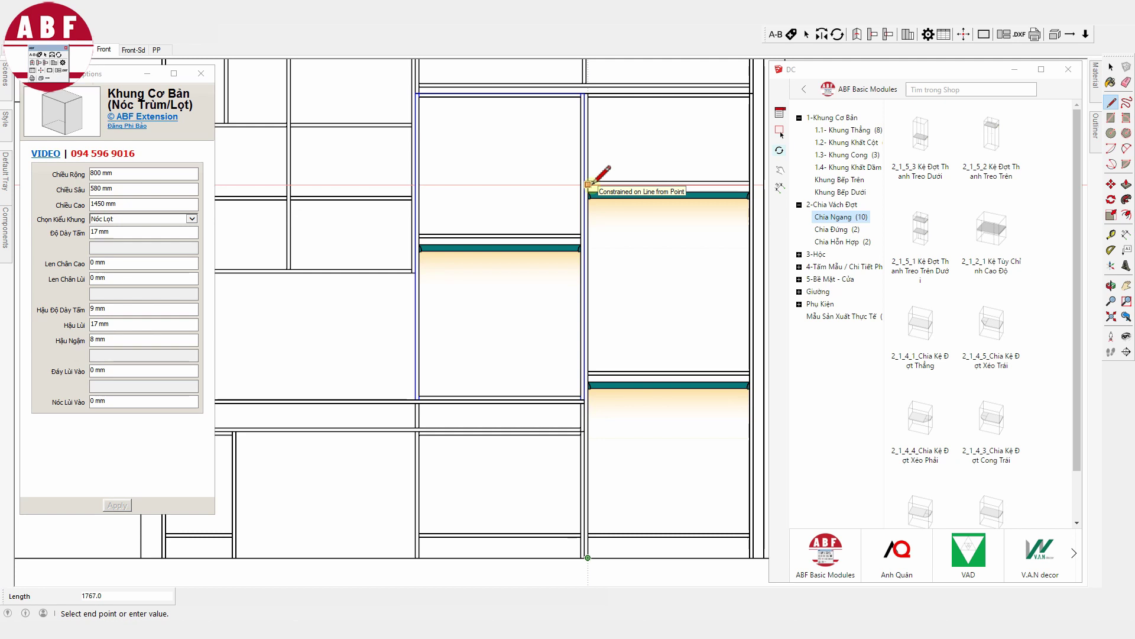
left_click(588, 185)
key("space")
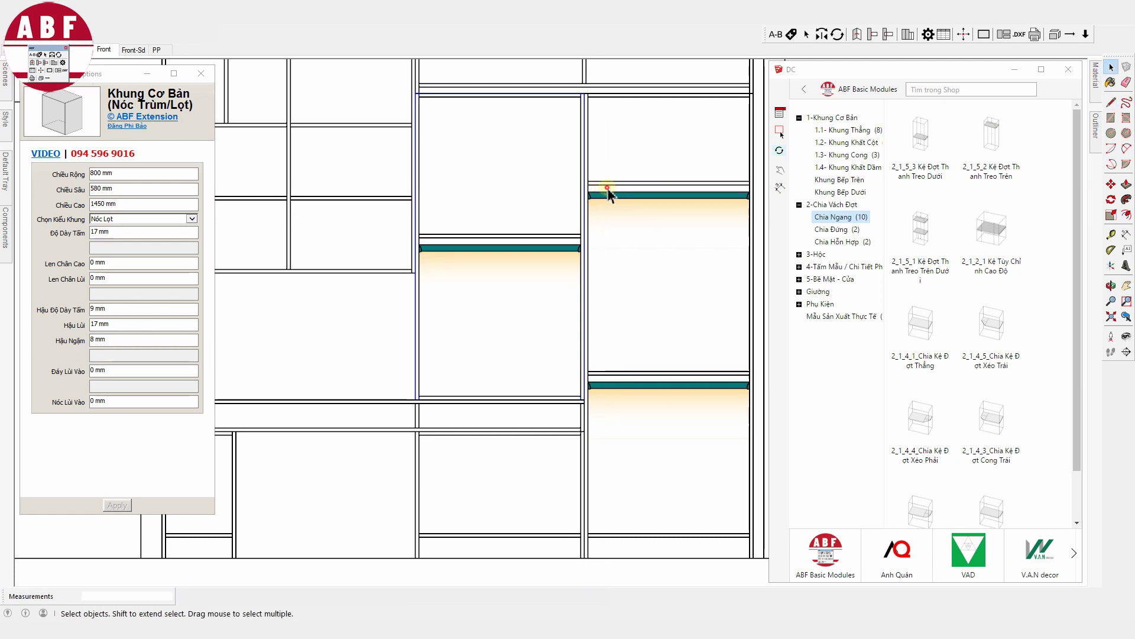
Set the hanging-clothes unit's Kệ Trên - Cao Độ to 1800 mm.
left_click(609, 190)
left_click_drag(130, 278, 99, 279)
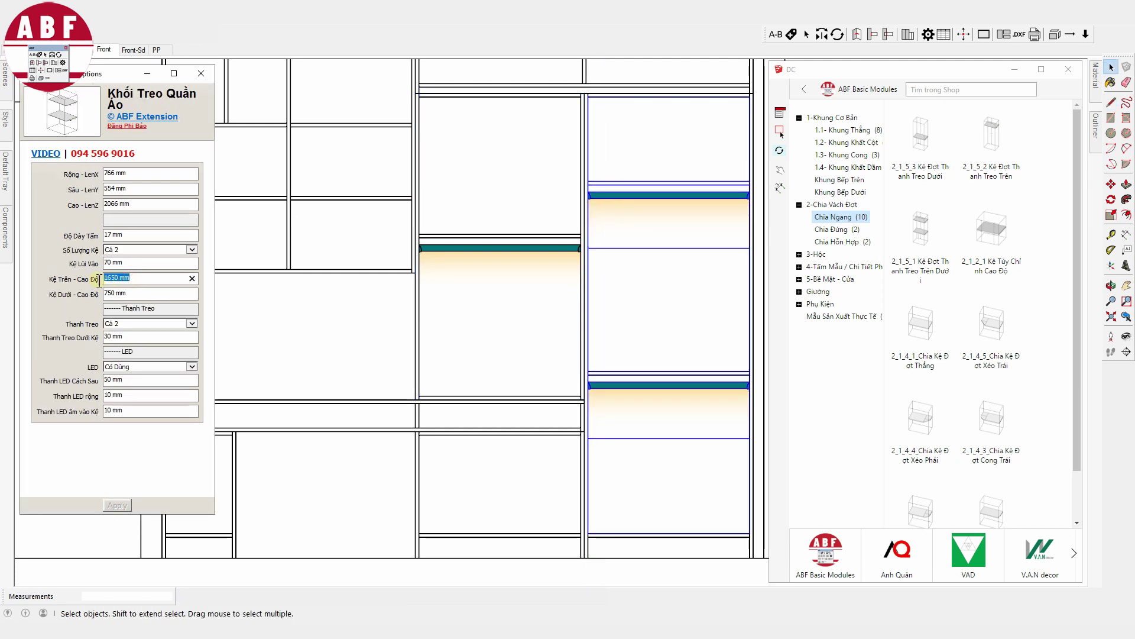
type("1800 mm")
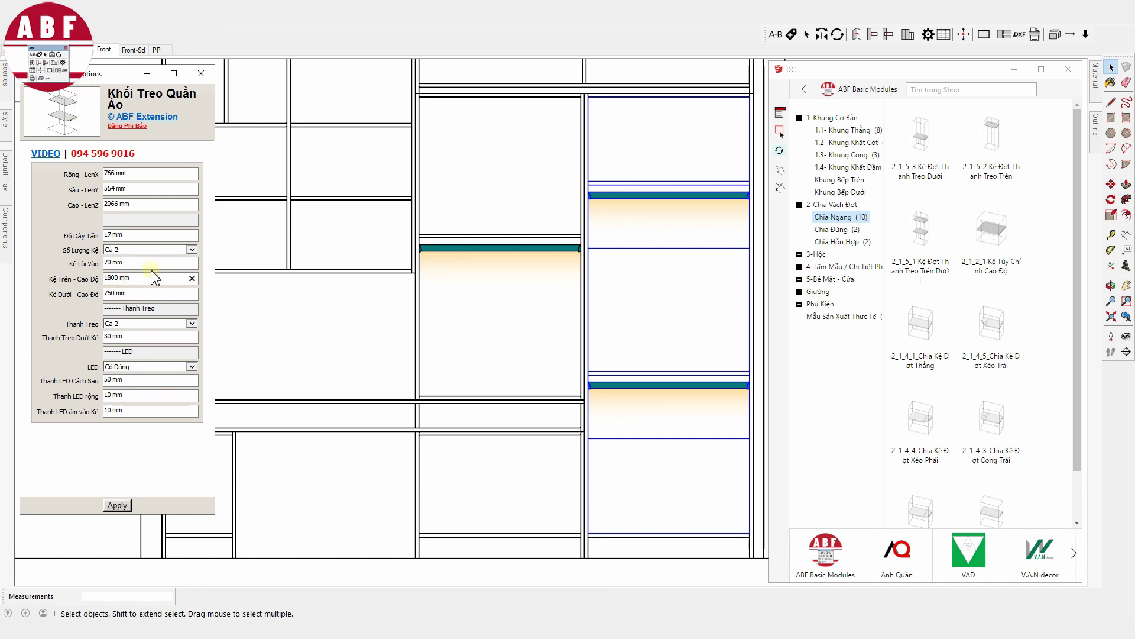
key("Return")
Change the middle column hanging module's upper shelf height to 115.
left_click(507, 361)
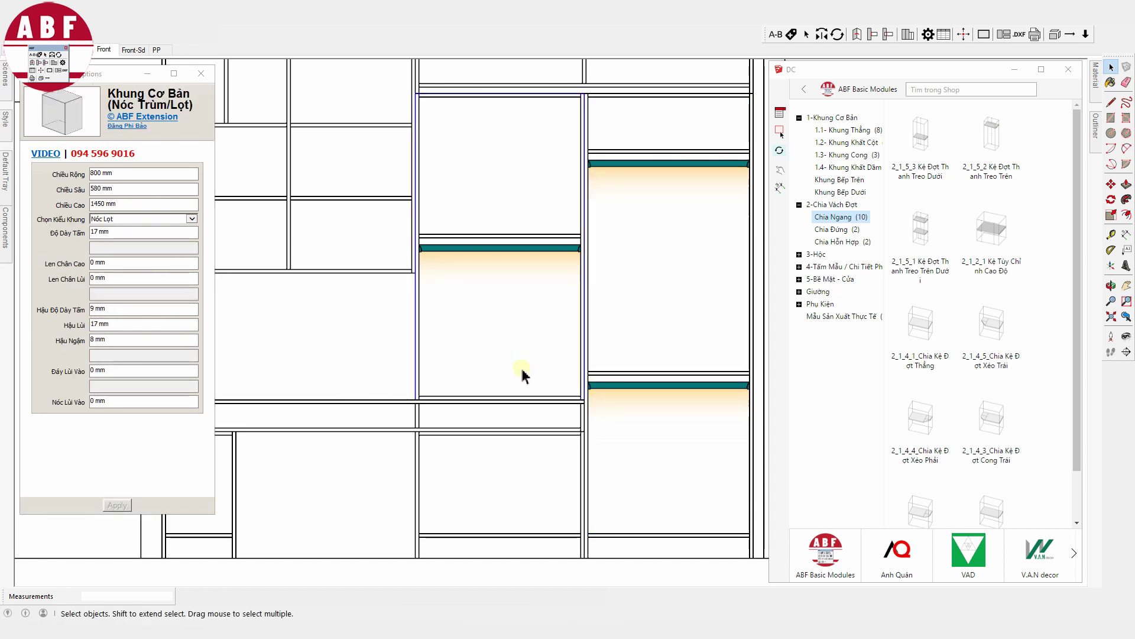
key("l")
left_click(419, 395)
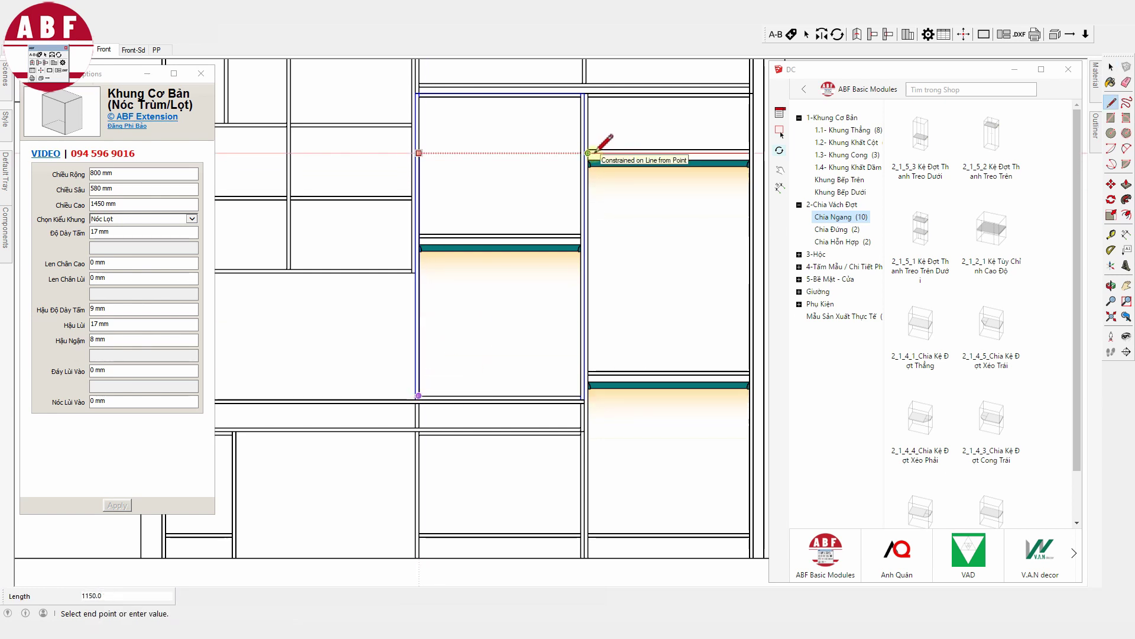
key("space")
left_click(476, 246)
triple_click(147, 278)
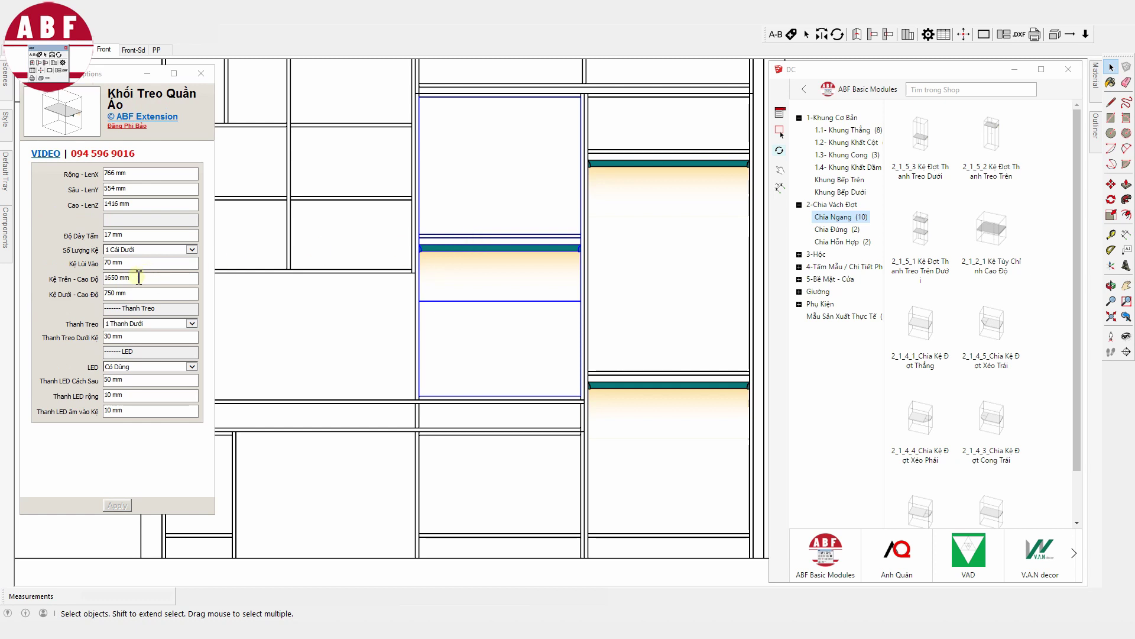
type("115")
key("Return")
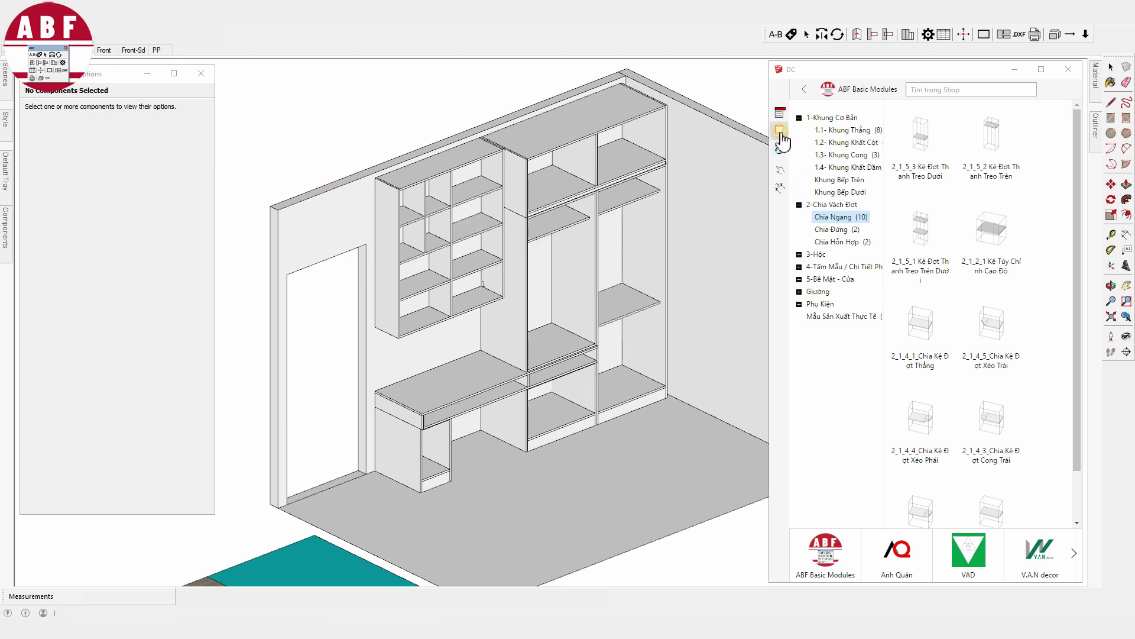
Place the 3-Hộc drawer stack in the desk pedestal with Ray 500mm and Hở - Trên 34 mm.
left_click(819, 255)
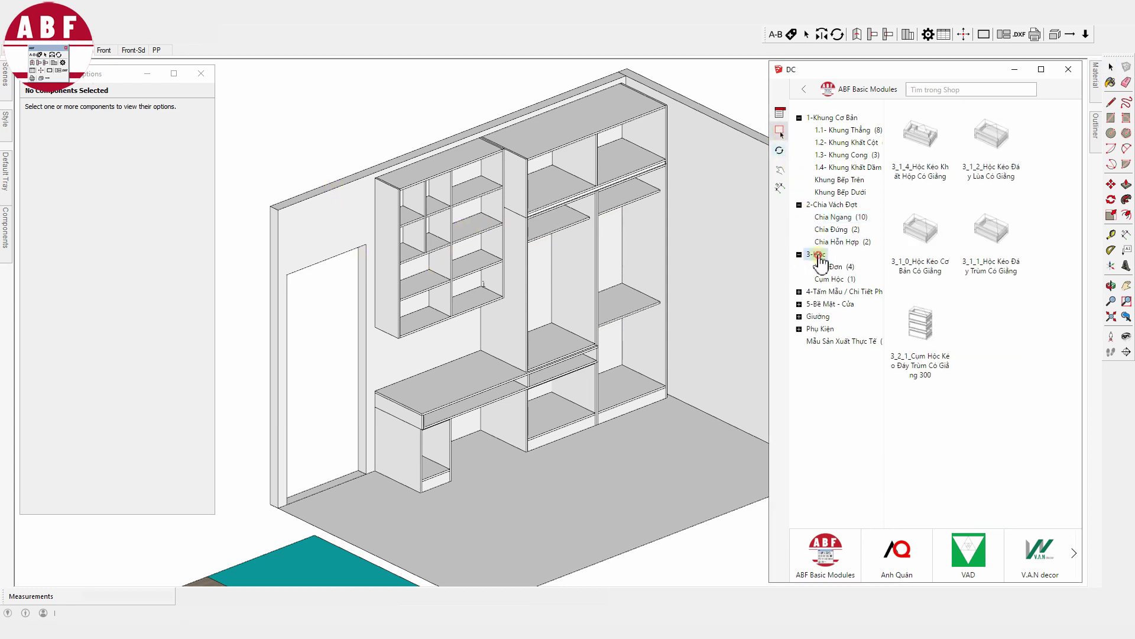
left_click(930, 336)
scroll(435, 450, "up", 4)
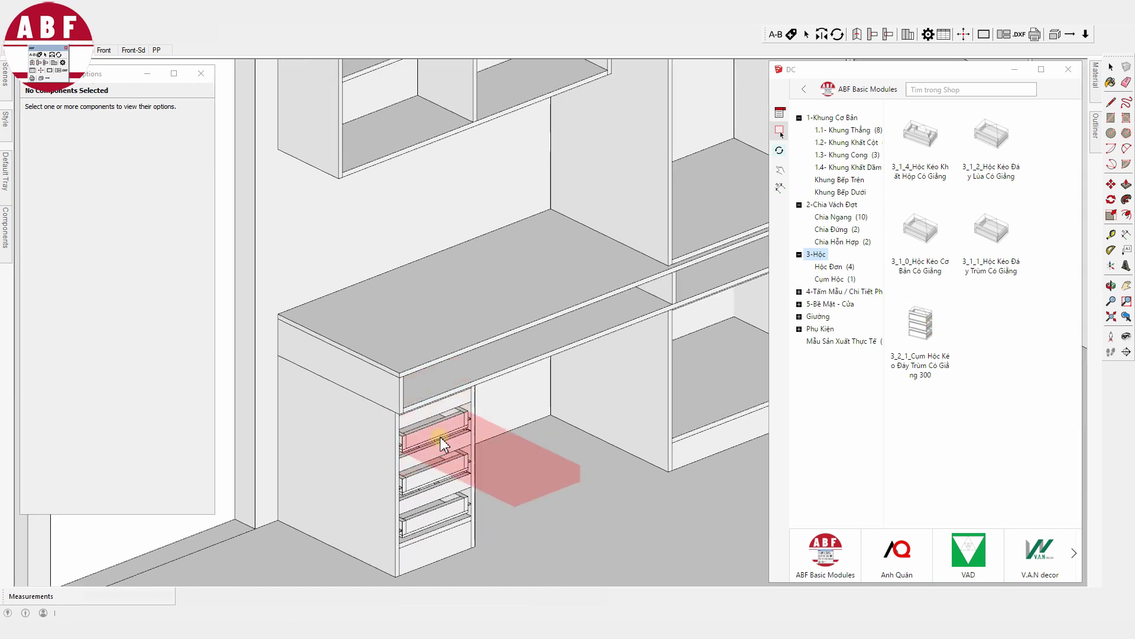
scroll(430, 457, "down", 1)
left_click(420, 408)
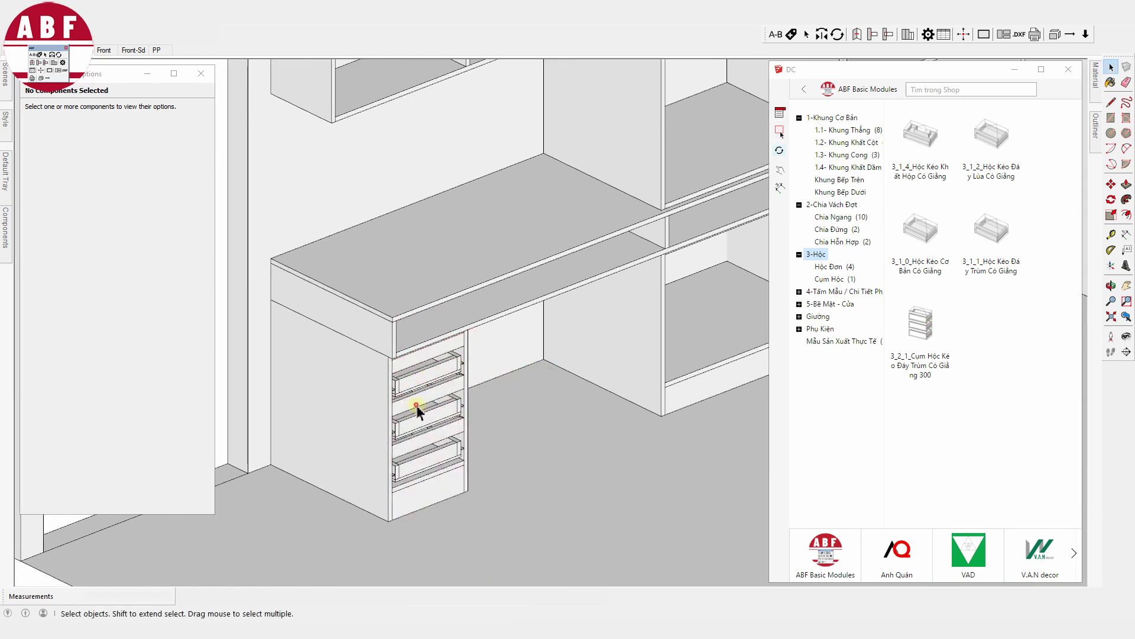
left_click(167, 266)
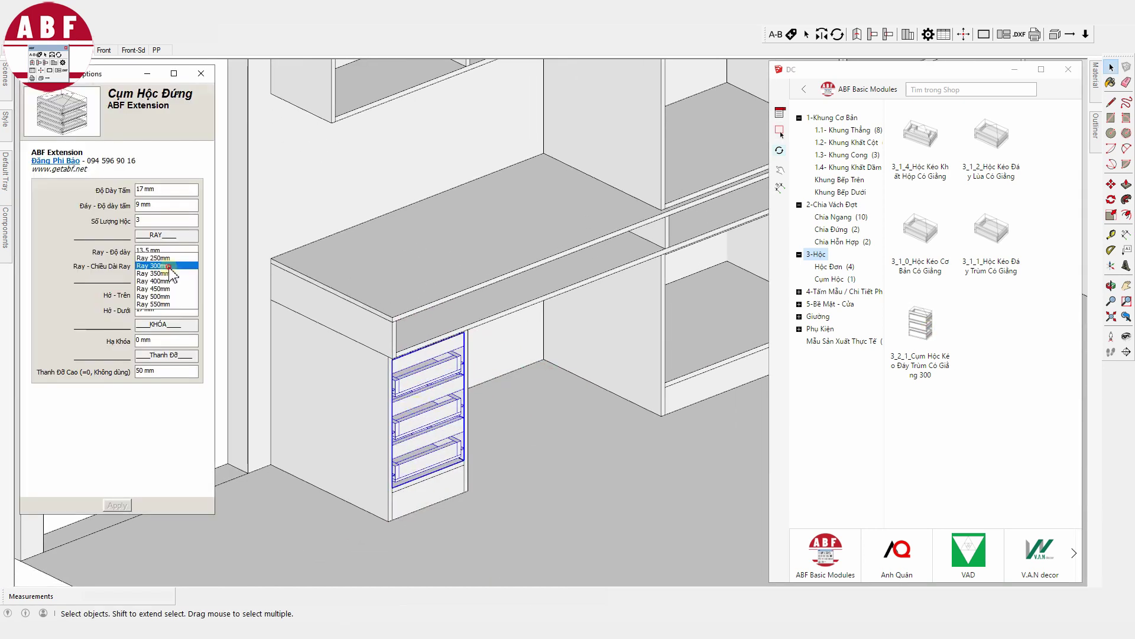
left_click(158, 296)
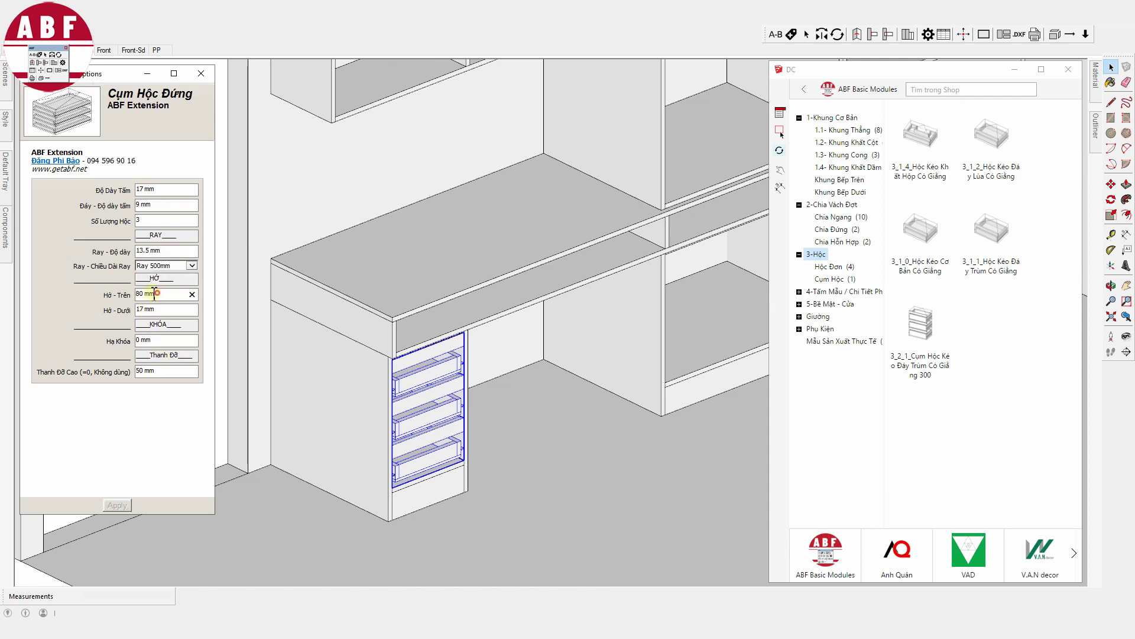
type("34")
key("Tab")
key("Tab")
key("Tab")
key("Tab")
key("Tab")
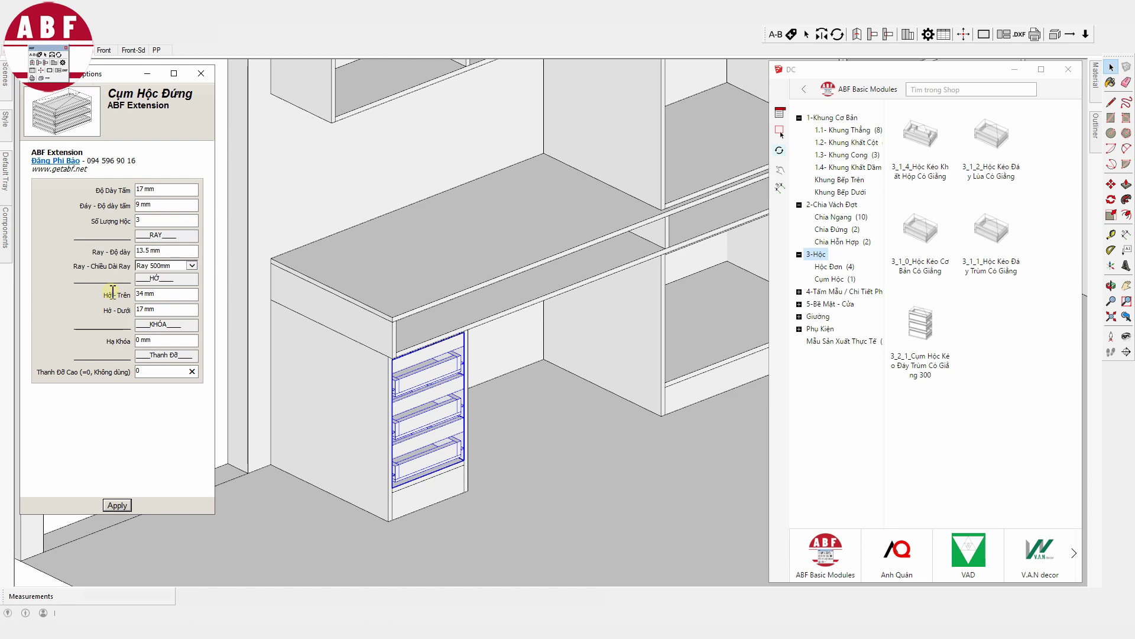
Select the room group, then the desk-top frame.
left_click(456, 413)
scroll(431, 426, "up", 2)
scroll(426, 424, "up", 2)
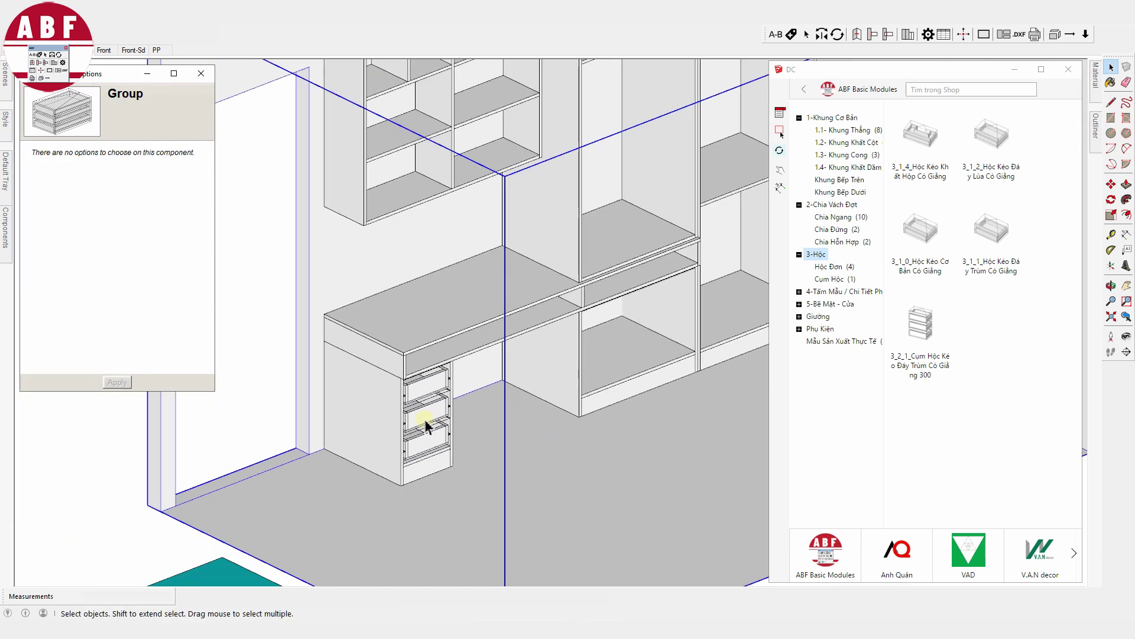
left_click(628, 278)
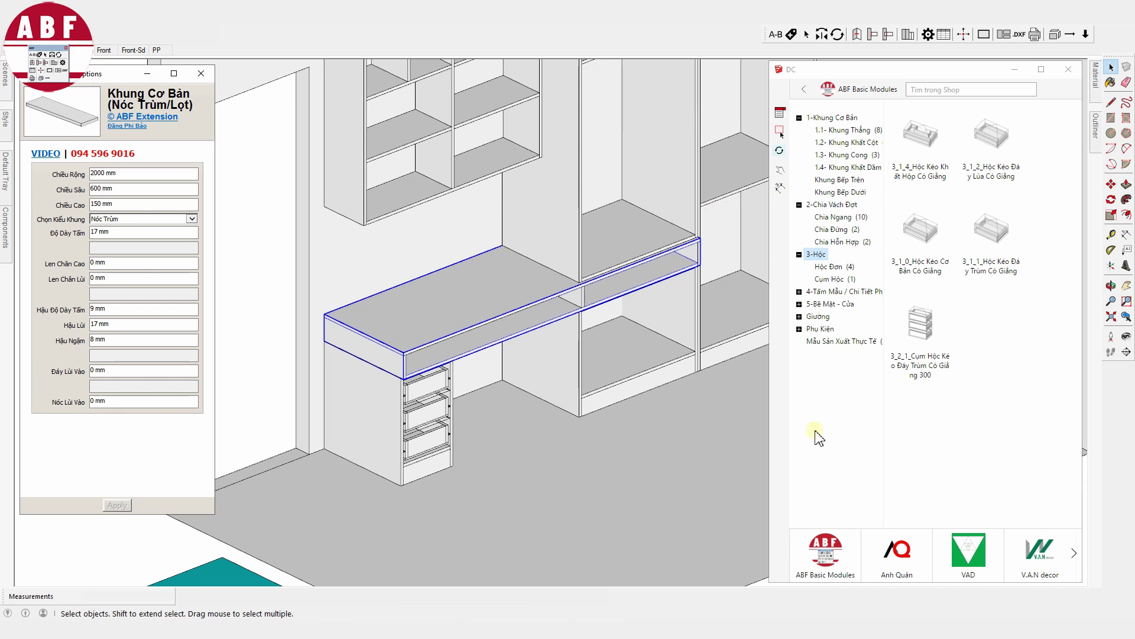
Clear the selection, pick the Vách Đơn divider from Chia Đứng, then cancel its placement.
left_click(609, 361)
left_click(287, 342)
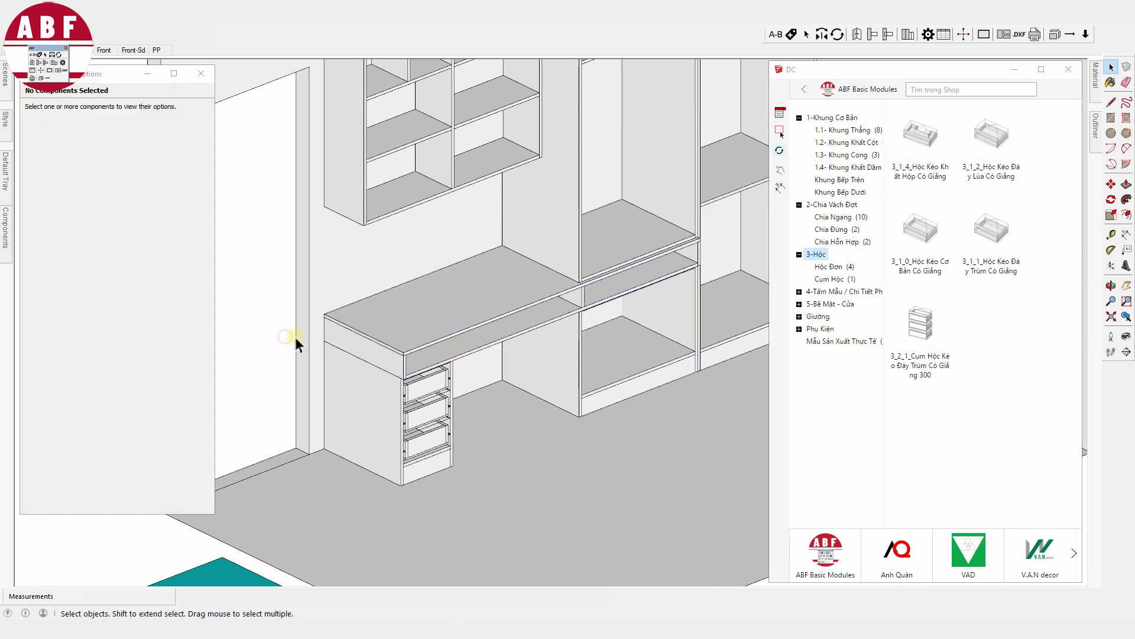
left_click(463, 354)
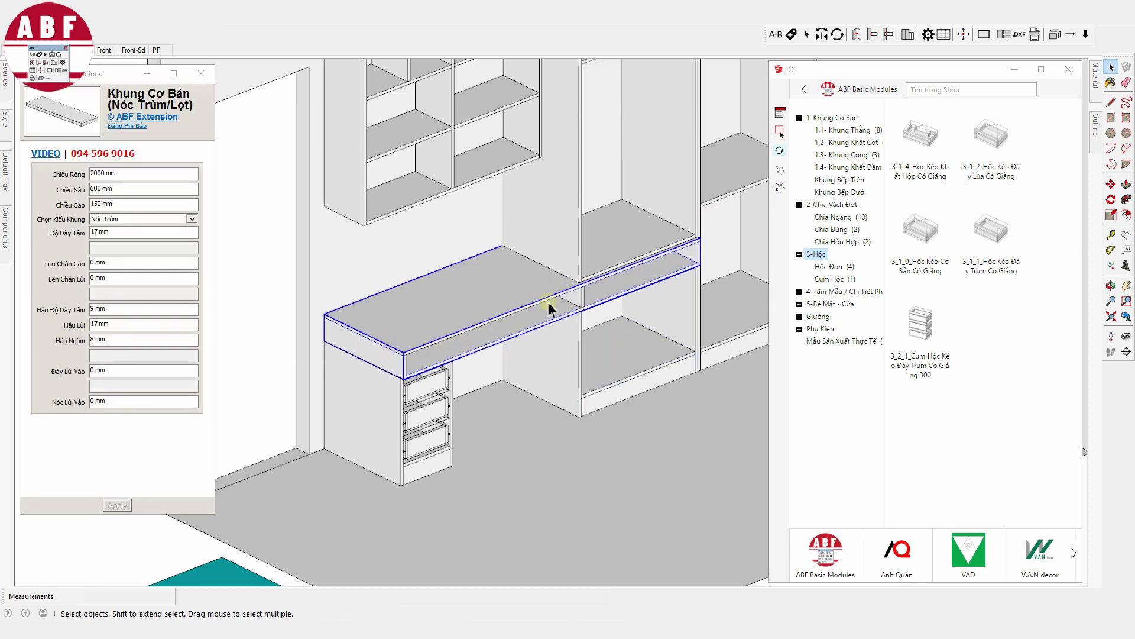
left_click(273, 331)
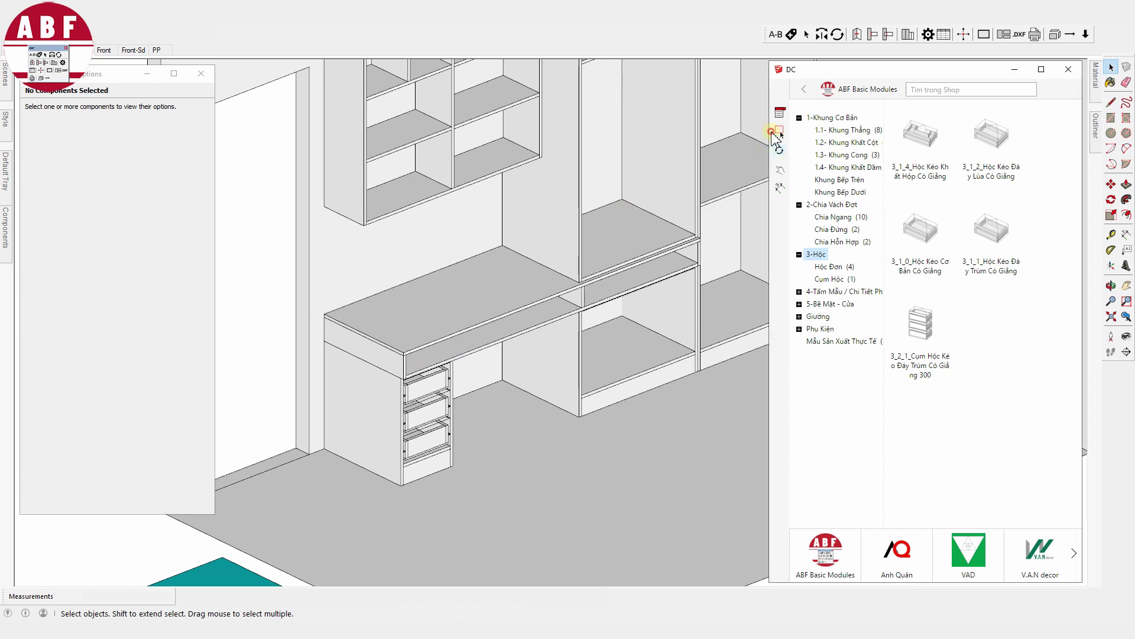
left_click(831, 229)
left_click(918, 177)
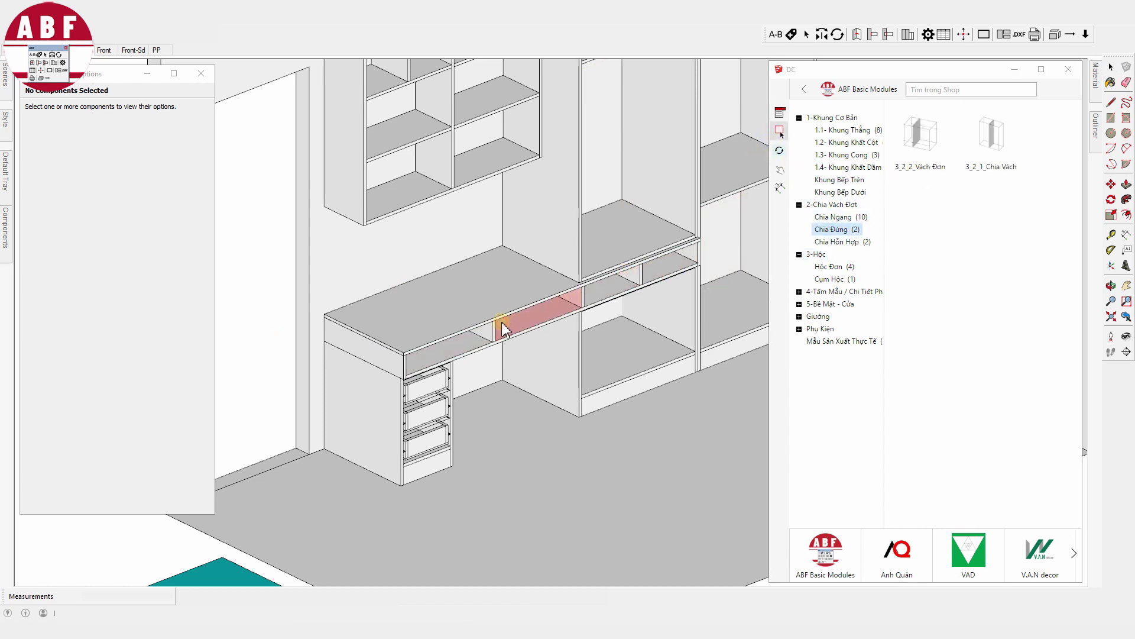
scroll(502, 329, "down", 2)
scroll(514, 328, "down", 5)
left_click(520, 326)
Select the wardrobe boxes, finishing with only the 1600×580×550 top cabinet selected.
scroll(609, 218, "up", 1)
scroll(577, 253, "up", 1)
scroll(578, 266, "up", 1)
scroll(578, 278, "up", 1)
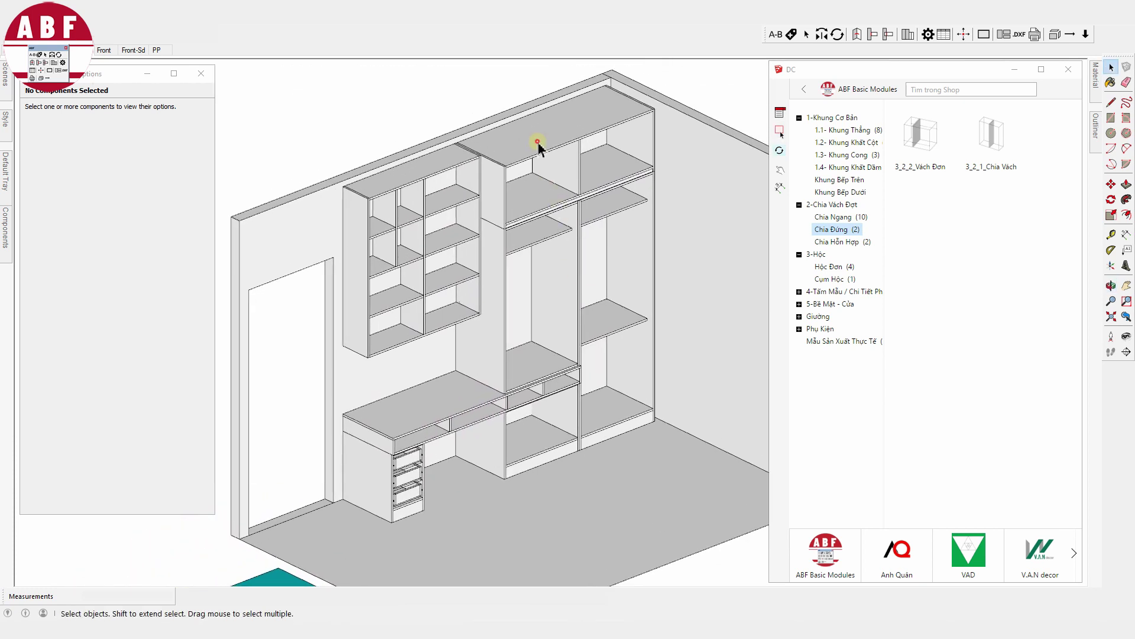
left_click(538, 145)
left_click(501, 440, "shift")
left_click(633, 402, "shift")
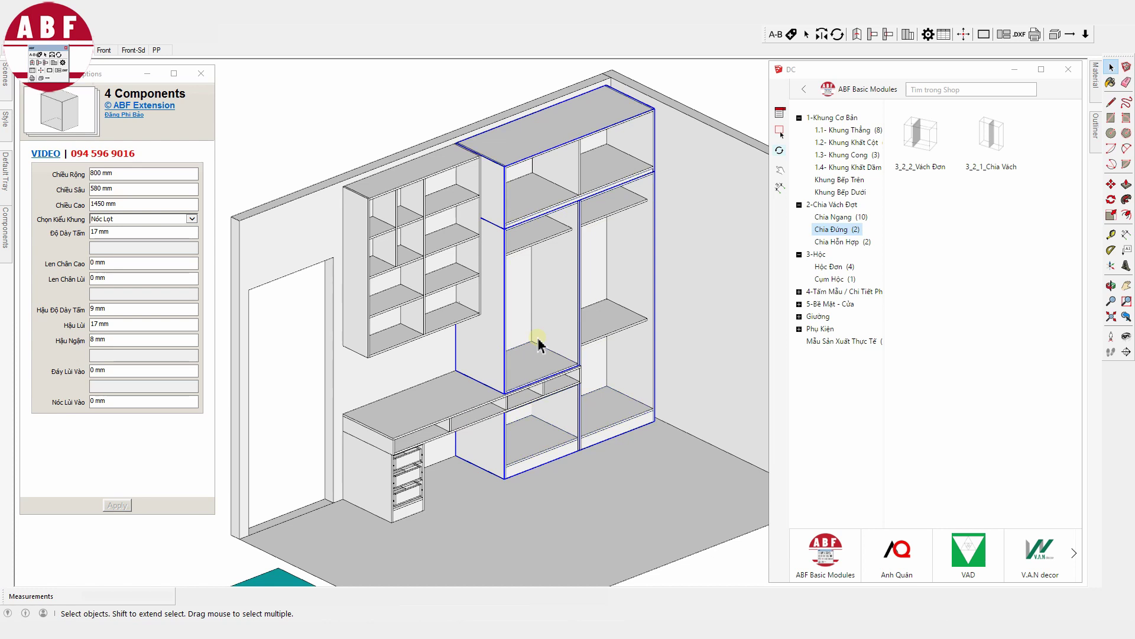
left_click(538, 153)
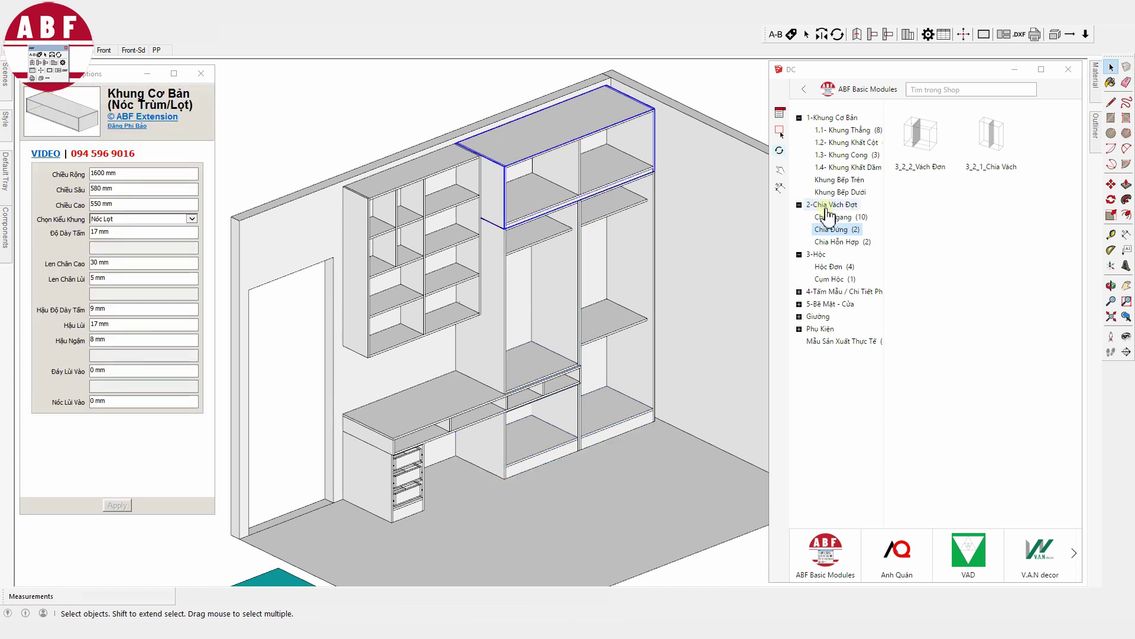
Add plain doors: a lift-up door on the top box, double doors on both tall frames, one on the desk compartment.
left_click(834, 290)
left_click(831, 366)
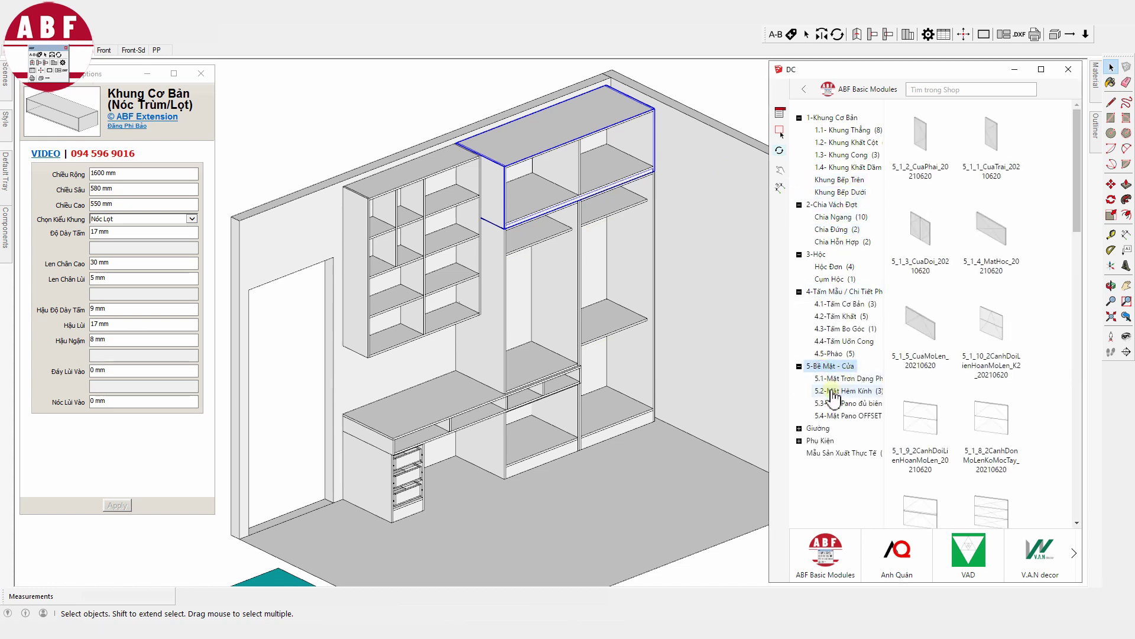
left_click(834, 378)
left_click(569, 146)
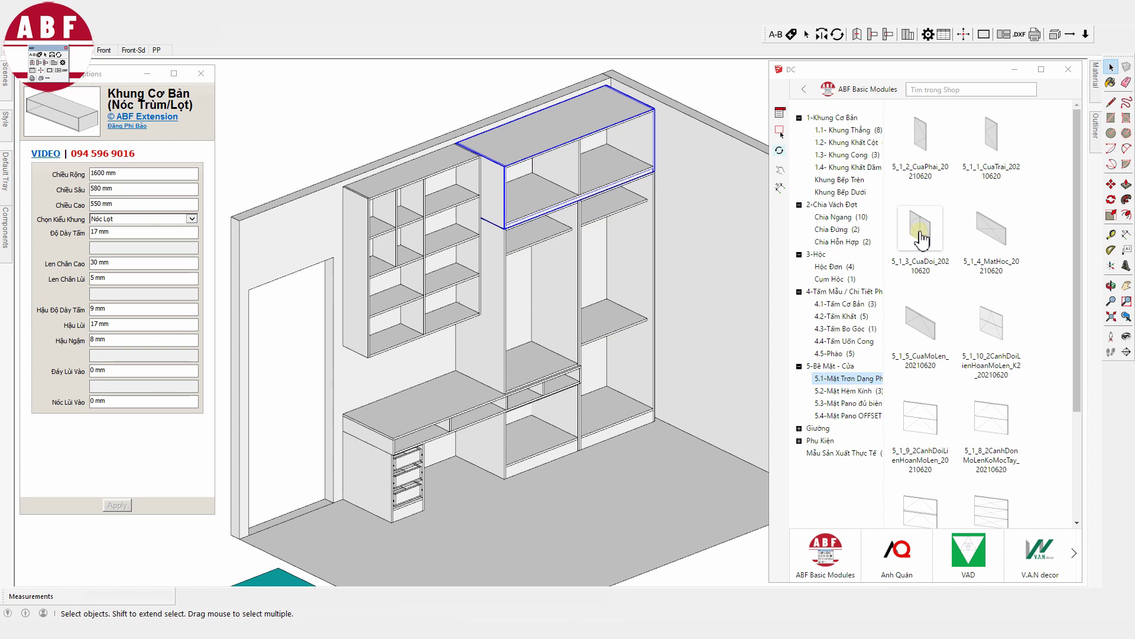
left_click(916, 334)
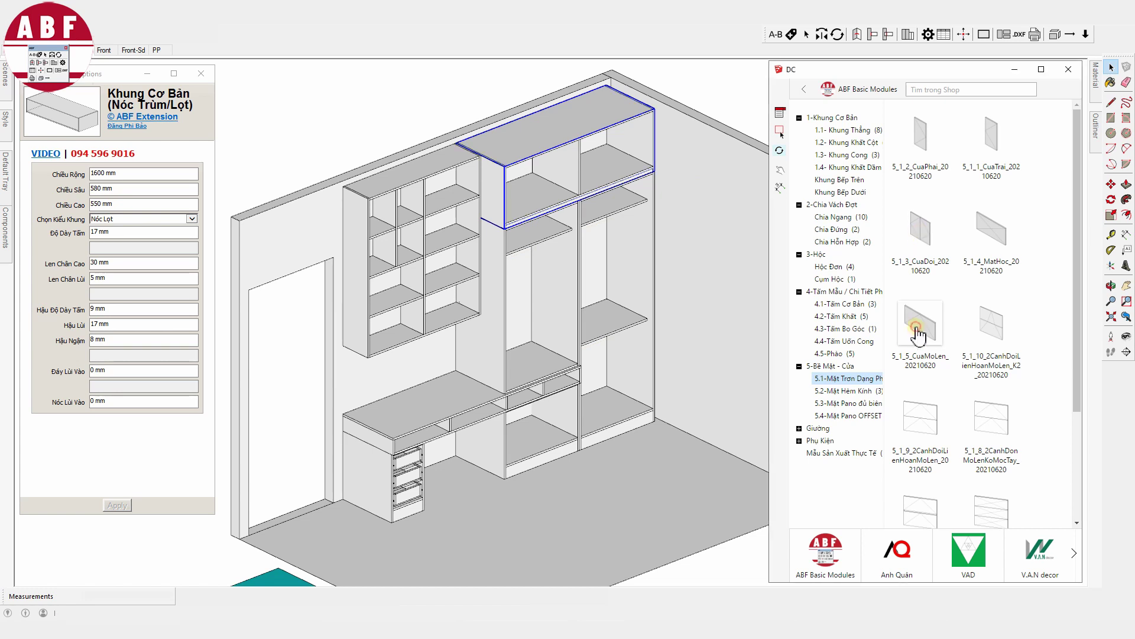
left_click(548, 287)
left_click(921, 237)
left_click(642, 264)
left_click(919, 228)
left_click(552, 418)
left_click(920, 234)
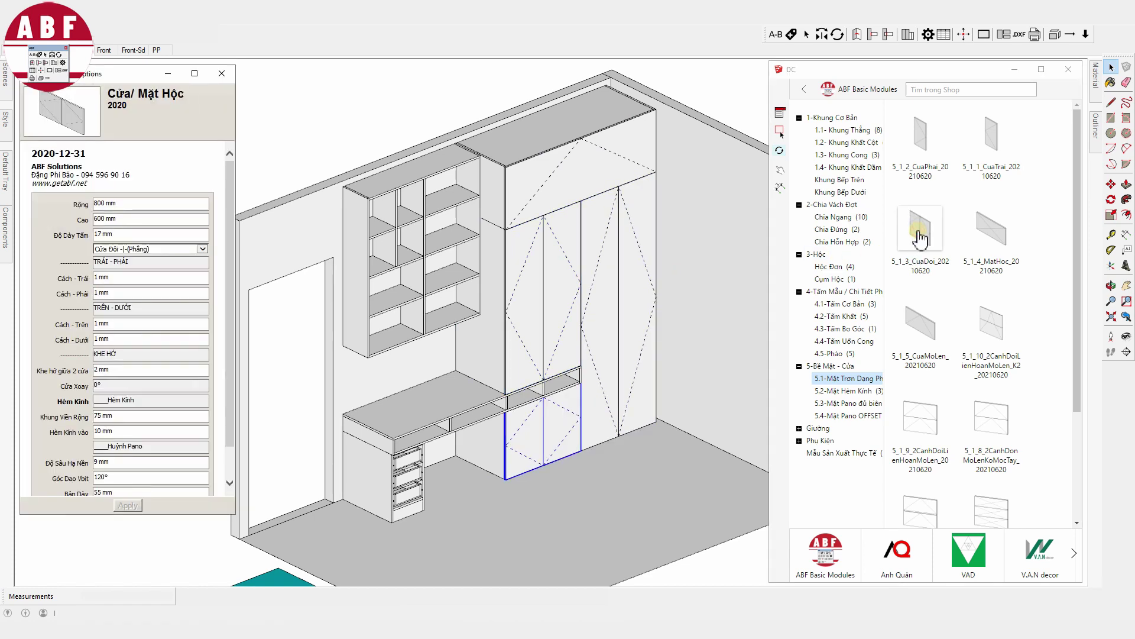
left_click(416, 138)
Scale the lower desk door to a height of 500 mm.
scroll(529, 478, "up", 3)
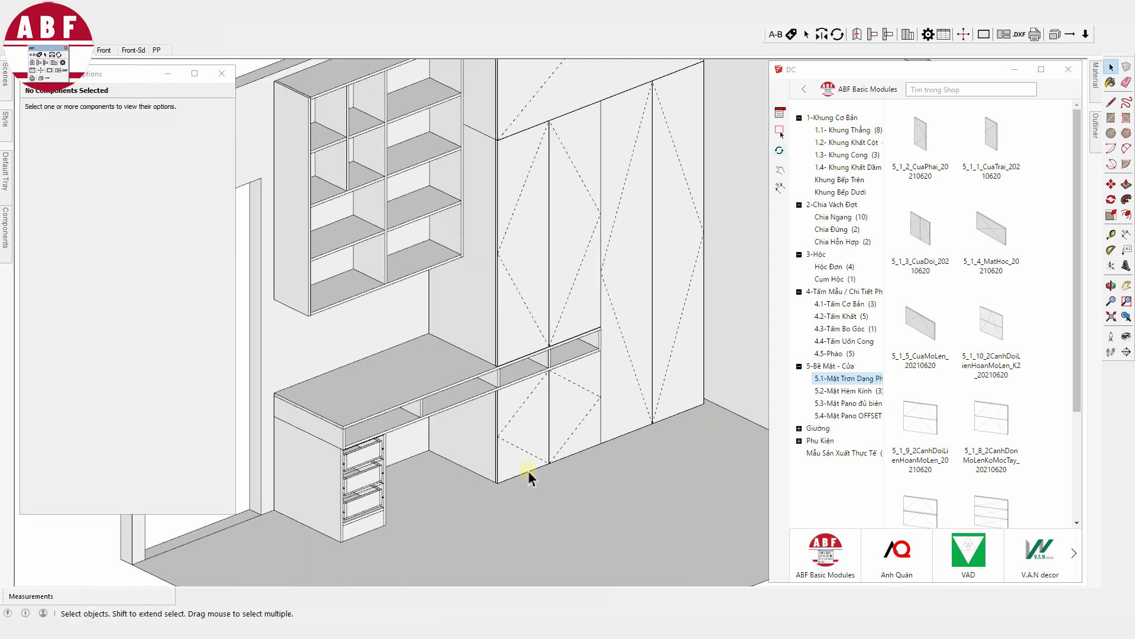
scroll(530, 472, "up", 2)
left_click(491, 478)
scroll(508, 467, "up", 2)
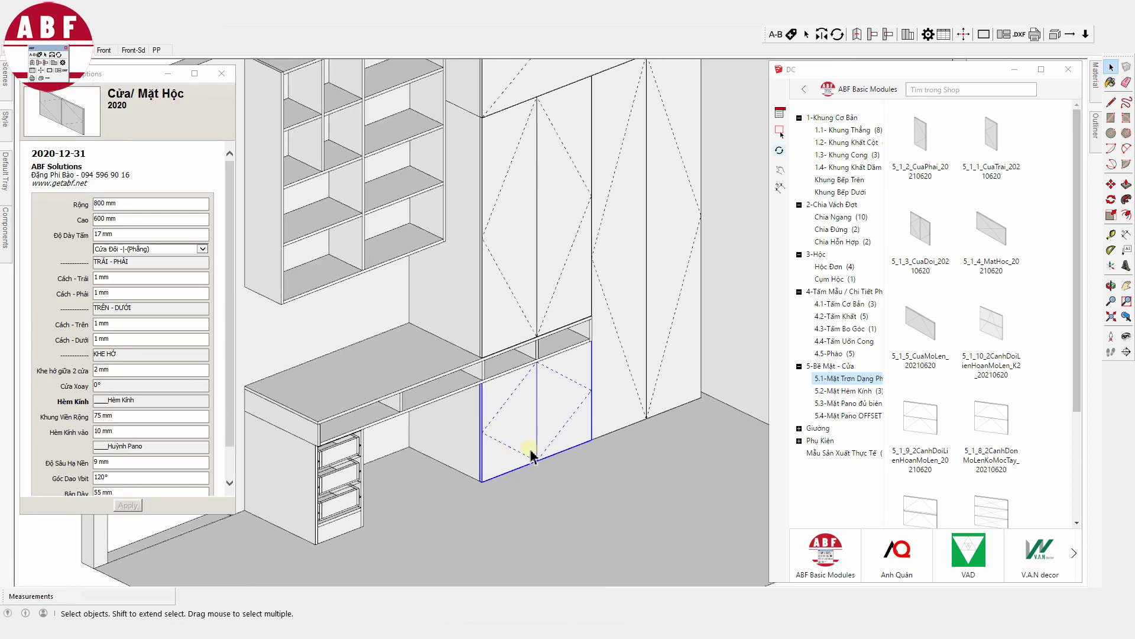
scroll(533, 458, "up", 3)
scroll(538, 473, "up", 2)
key("s")
middle_click_drag(534, 499, 527, 413)
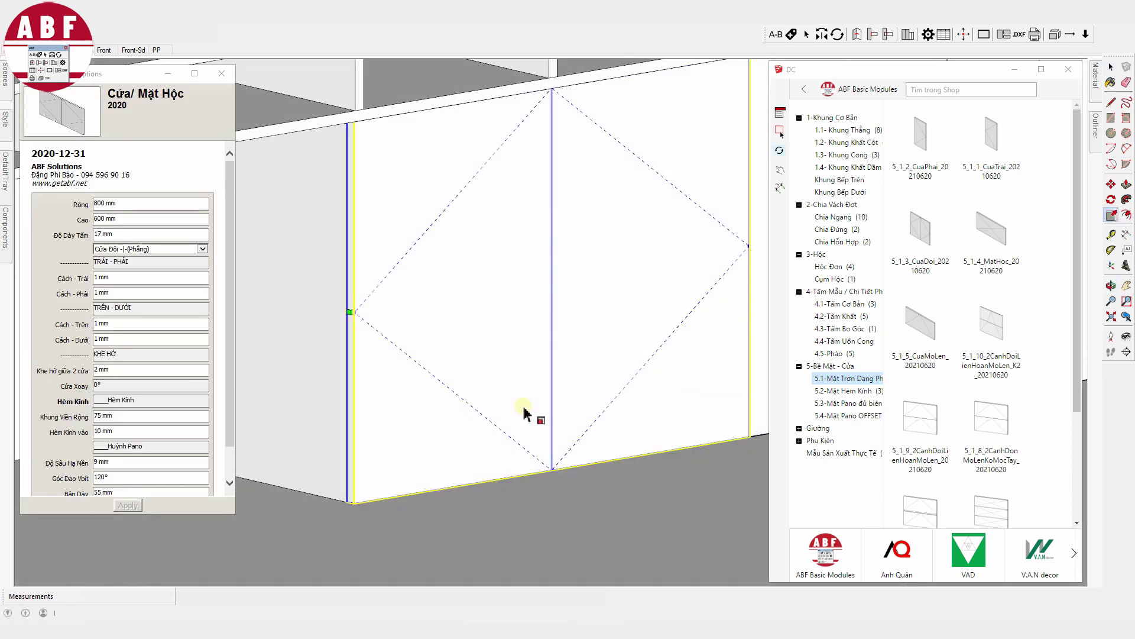
type("500mm")
key("Return")
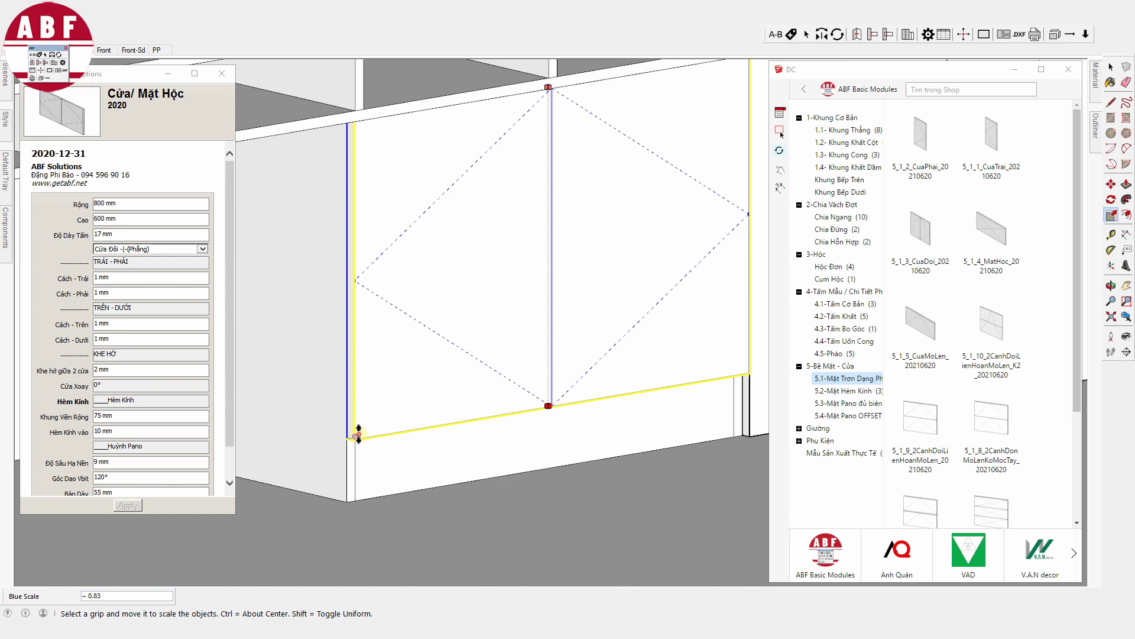
key("space")
Shorten the tall wardrobe door to 2100 mm.
middle_click_drag(418, 448, 507, 406, "shift")
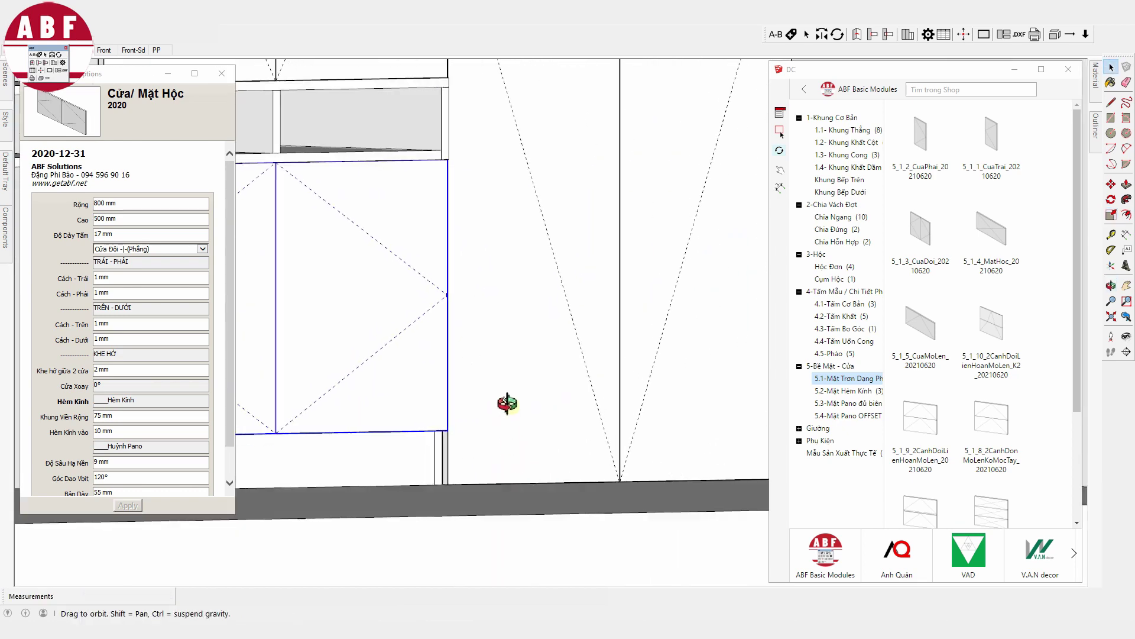
left_click(592, 450)
key("s")
scroll(606, 456, "up", 5)
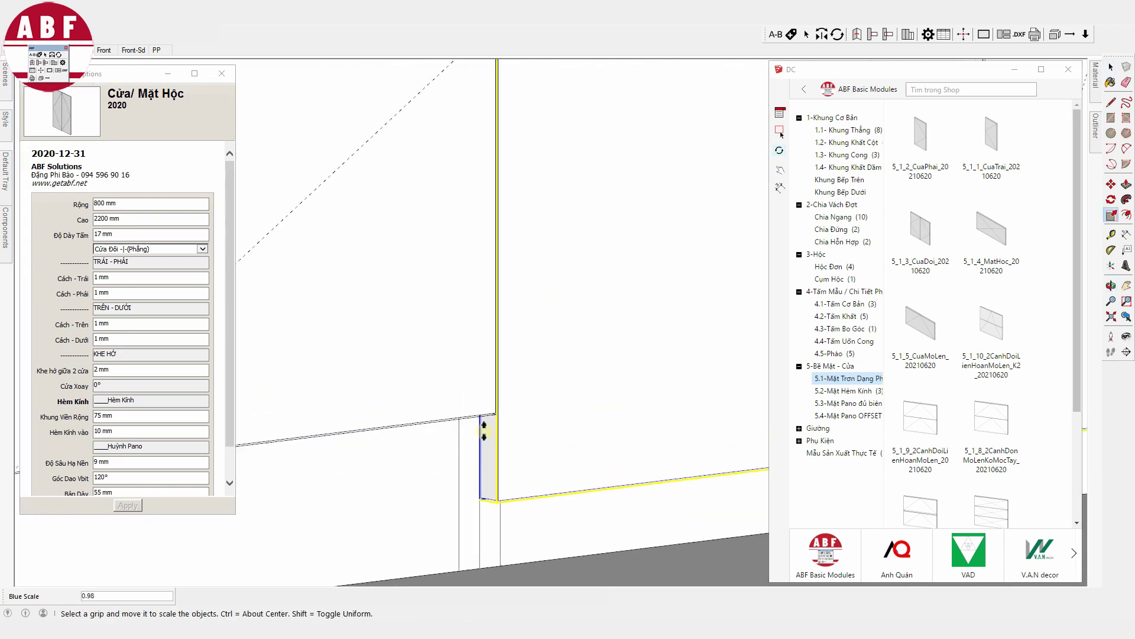
scroll(508, 414, "up", 3)
left_click(500, 407)
left_click(503, 409)
scroll(503, 411, "down", 10)
mouse_move(502, 410)
middle_mouse_down()
mouse_move(534, 397)
mouse_move(477, 180)
middle_mouse_up()
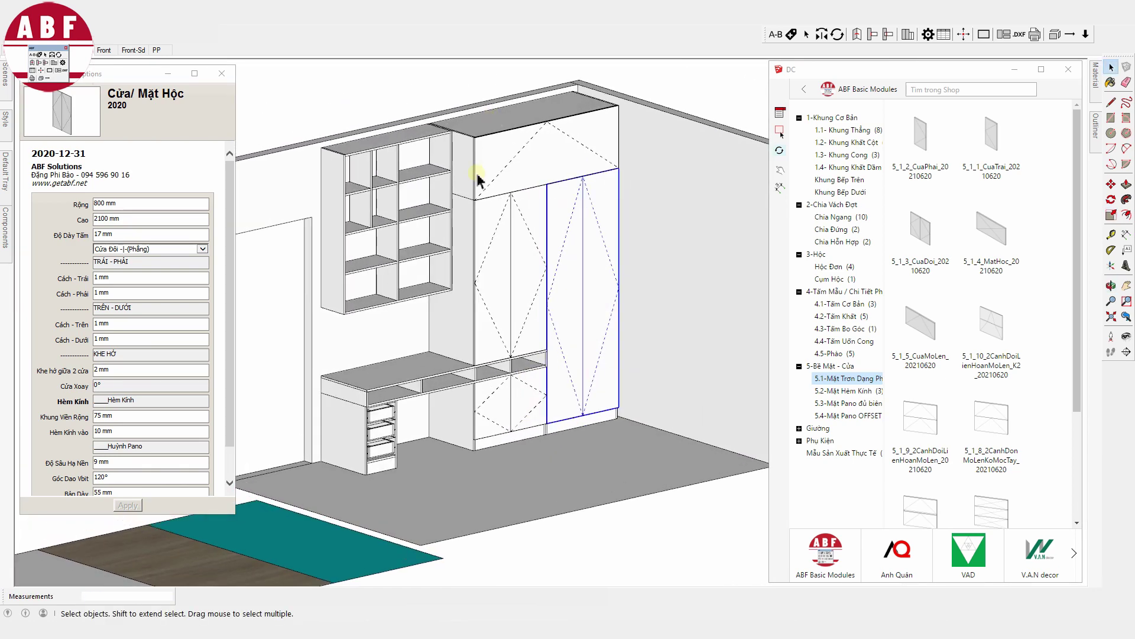
Scale the upper lift-up door's width by 0.5, from 1600 mm to 800 mm.
scroll(506, 177, "up", 1)
scroll(526, 299, "up", 2)
scroll(516, 230, "up", 2)
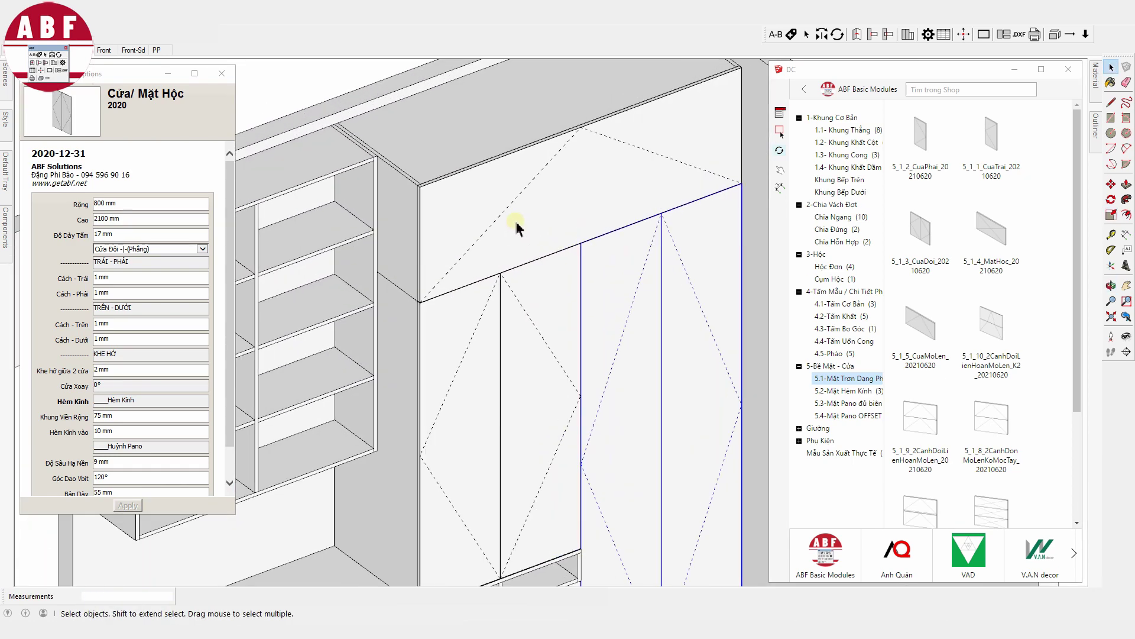
mouse_move(449, 204)
middle_mouse_down()
mouse_move(587, 197)
mouse_move(709, 145)
middle_mouse_up()
left_click(565, 204)
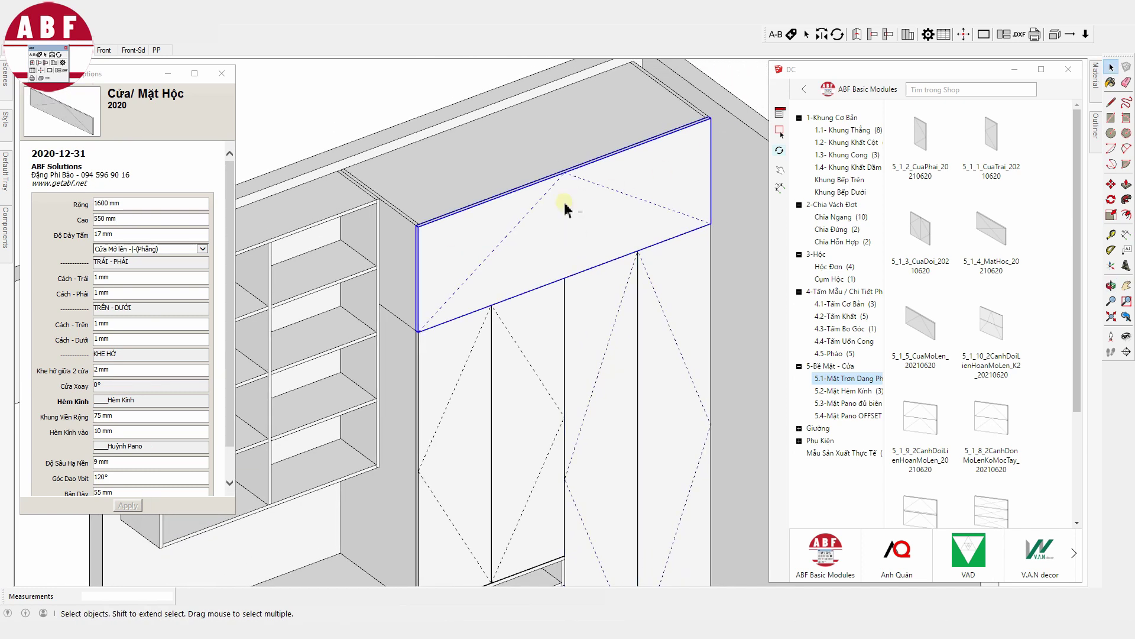
key("s")
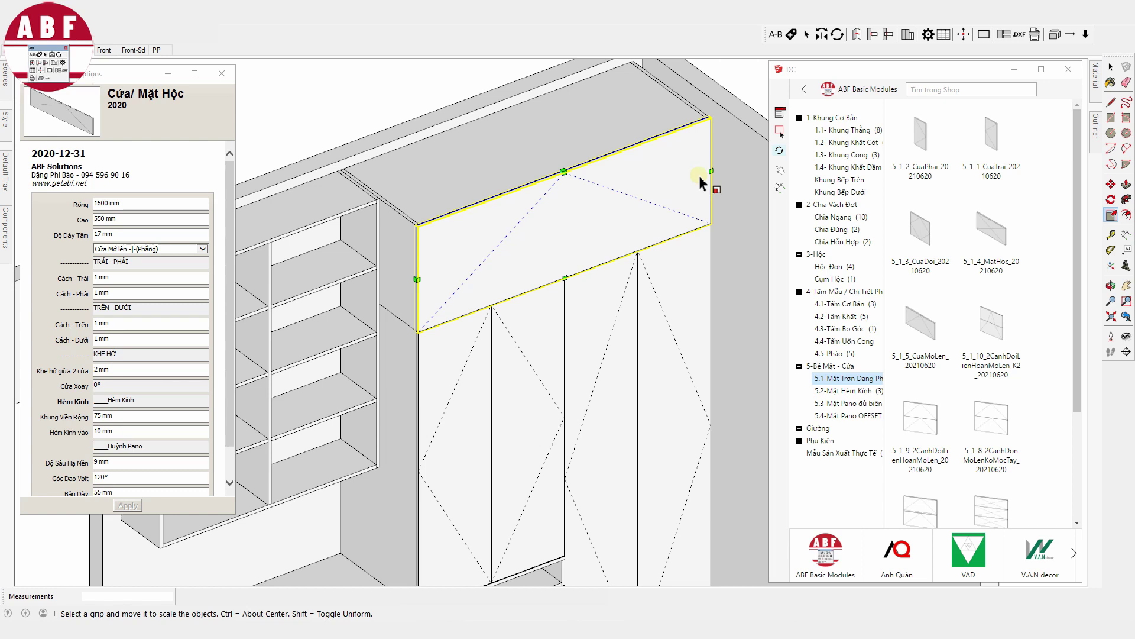
left_click_drag(710, 170, 593, 213)
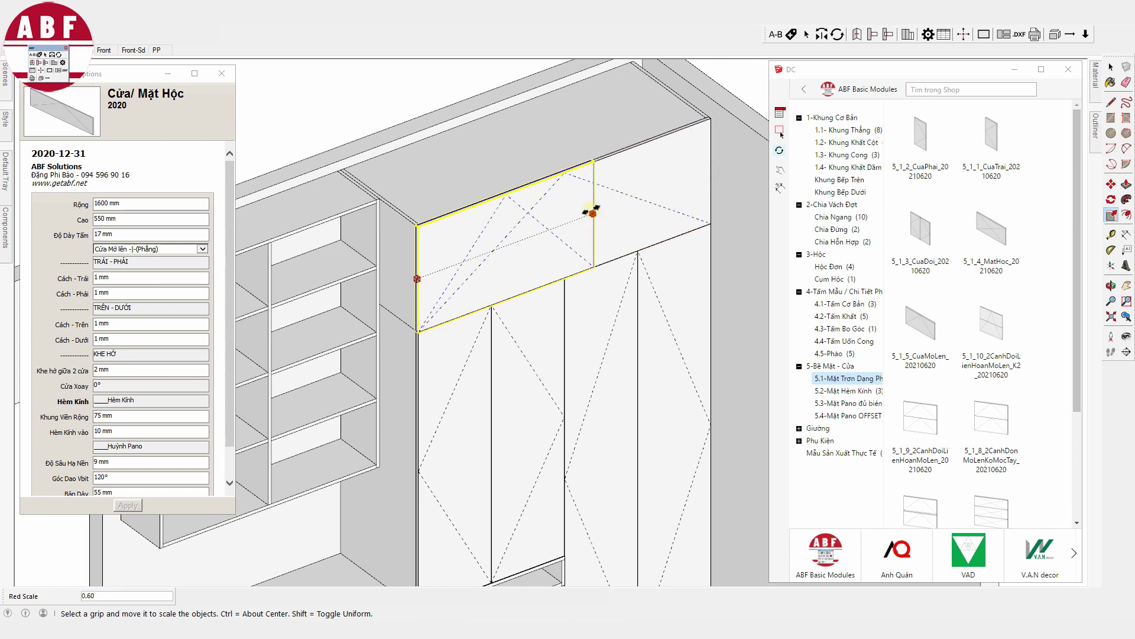
key("space")
key("s")
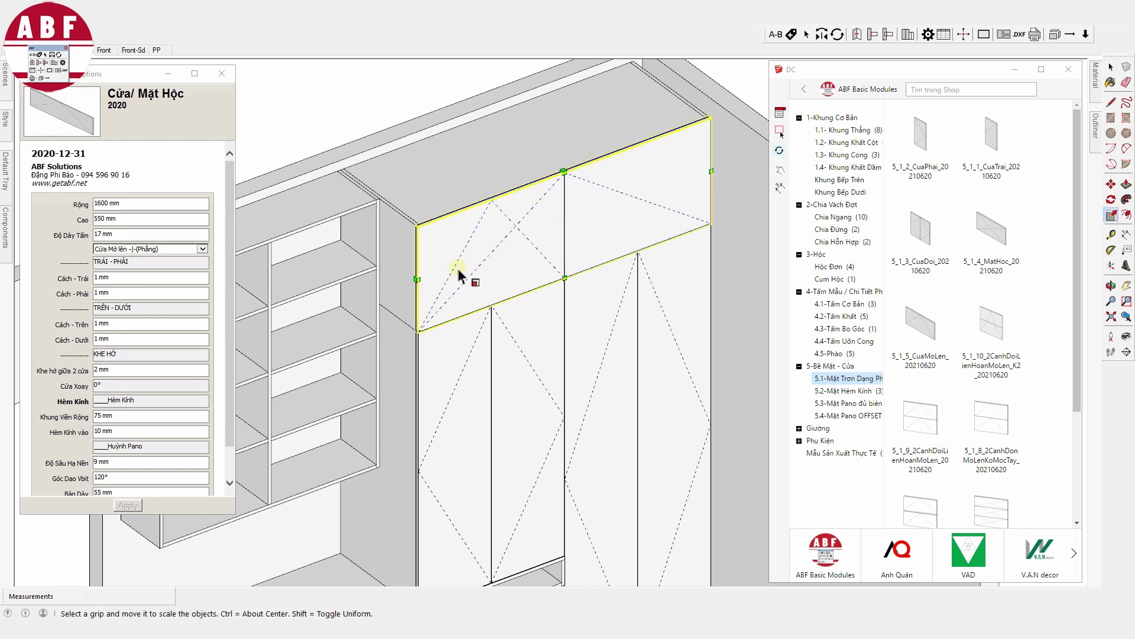
left_click_drag(417, 278, 514, 248)
type("5")
key("Return")
key("space")
Zoom and orbit out to review the whole cabinet with its new doors.
scroll(562, 177, "up", 5)
scroll(586, 166, "up", 3)
scroll(587, 178, "down", 1)
scroll(587, 177, "down", 1)
scroll(587, 176, "down", 2)
scroll(585, 176, "down", 2)
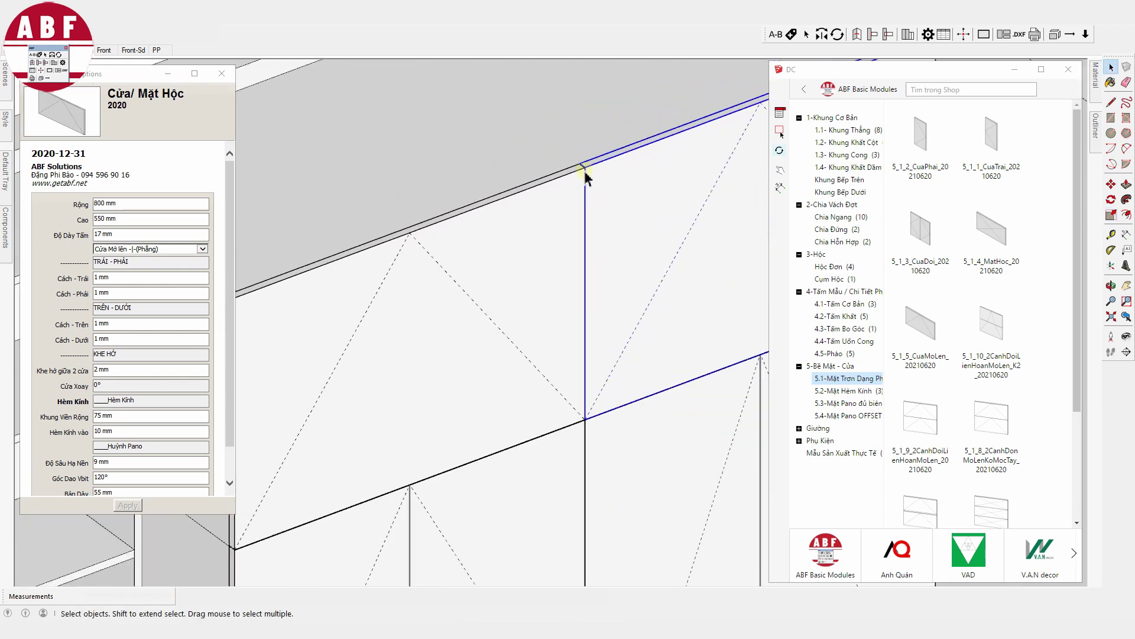
scroll(585, 176, "down", 5)
mouse_move(471, 202)
middle_mouse_down()
mouse_move(541, 226)
mouse_move(552, 279)
middle_mouse_up()
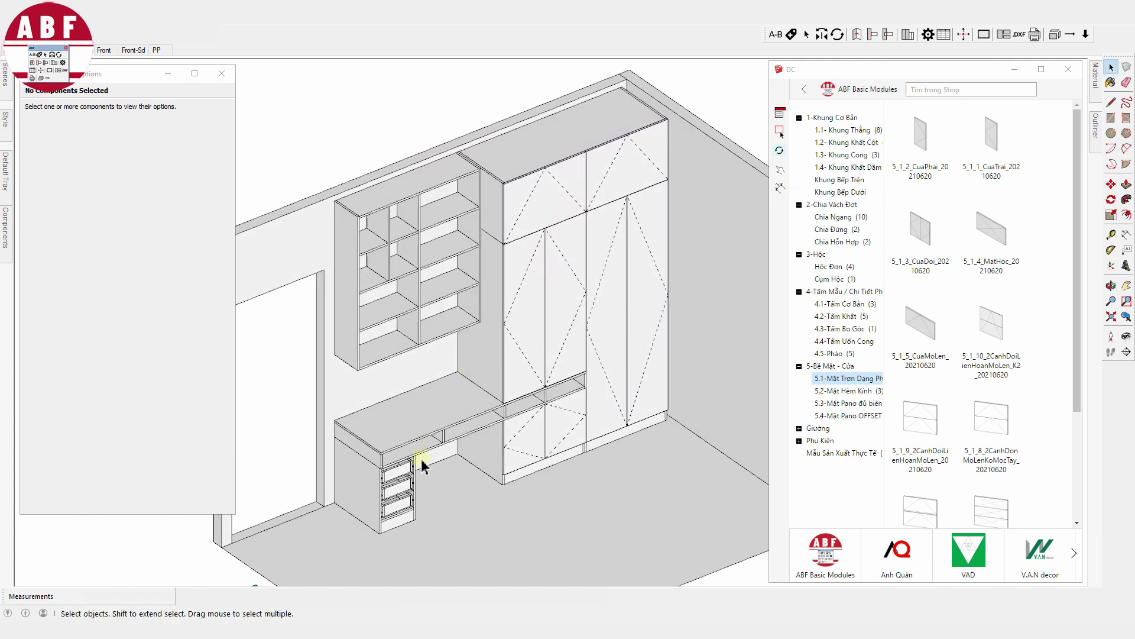
scroll(398, 521, "up", 3)
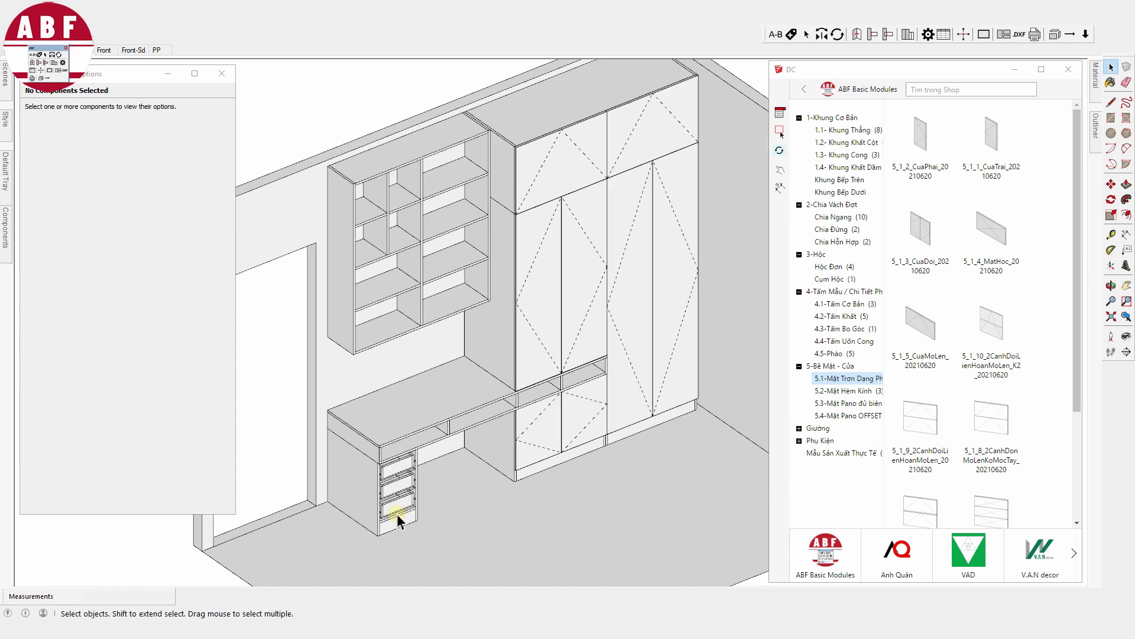
Insert a 5_1_4_MatHoc drawer front into the desk's bottom drawer.
left_click(396, 512)
scroll(395, 512, "up", 2)
left_click(396, 482)
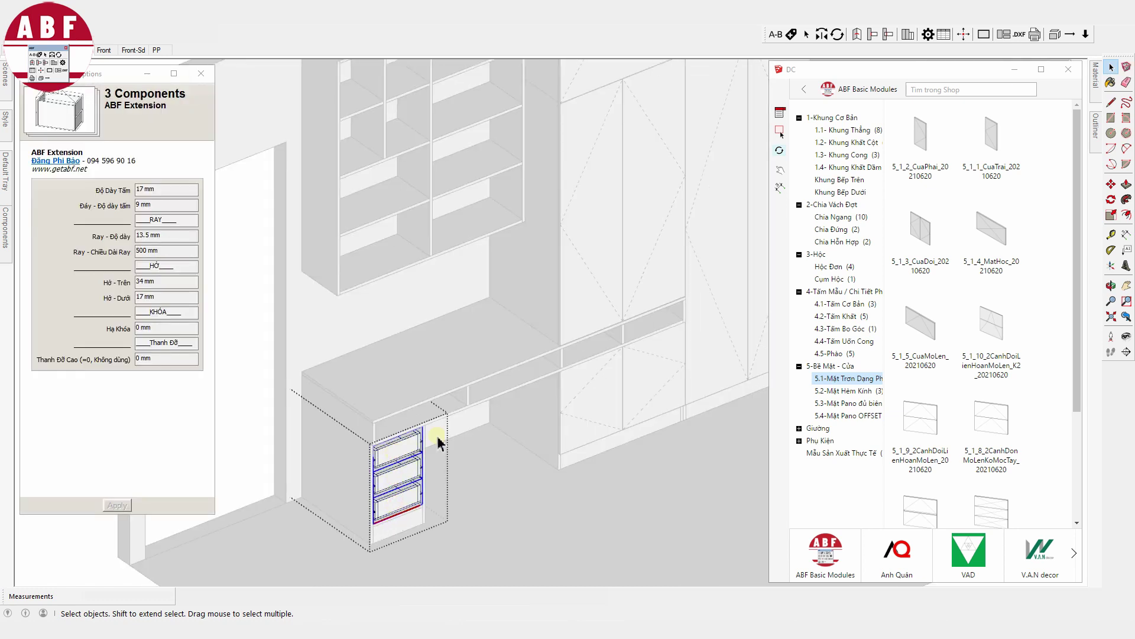
left_click(398, 503)
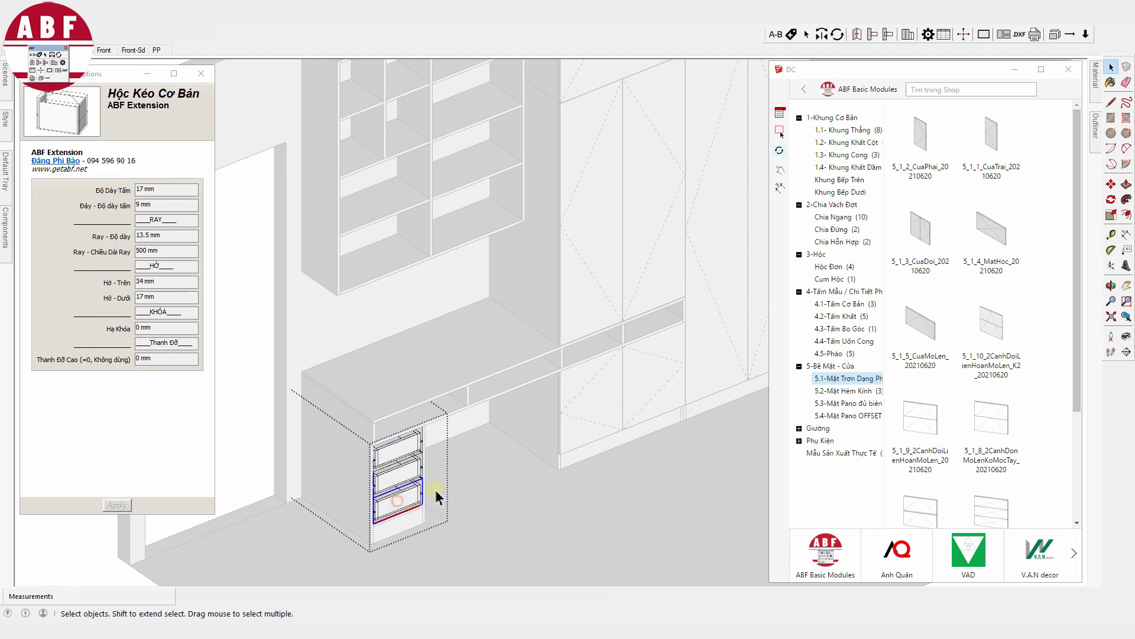
left_click(991, 228)
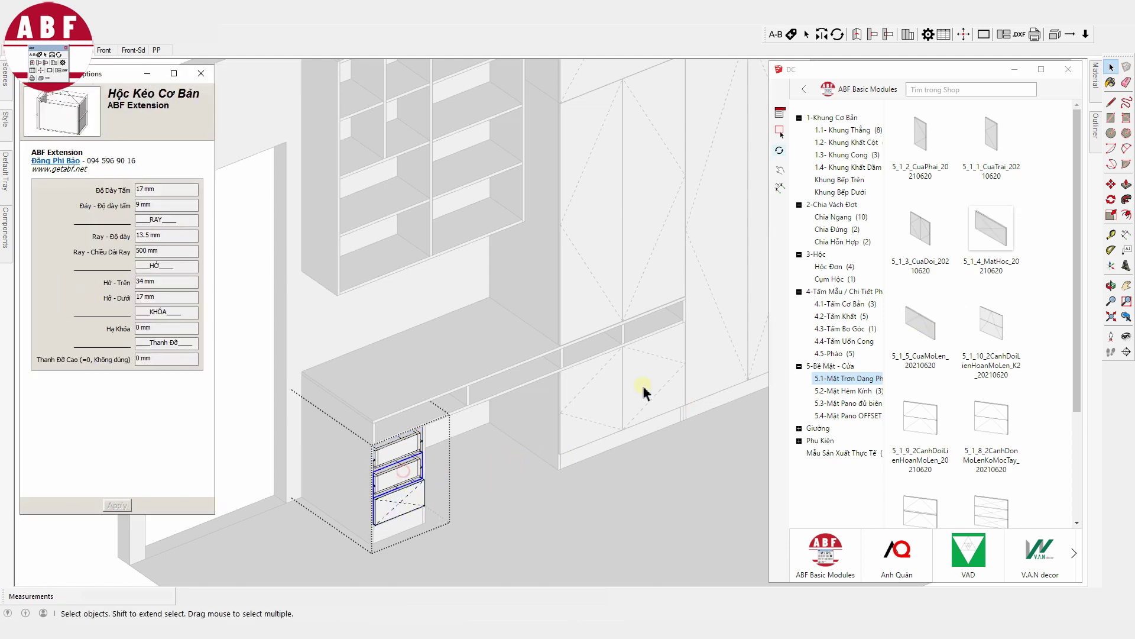
Scale all three drawer fronts to 350 mm wide and about 166.7 mm tall.
left_click(396, 447)
scroll(378, 480, "up", 5)
left_click(441, 491, "shift")
left_click(431, 537, "shift")
scroll(431, 451, "up", 2)
key("s")
left_click_drag(399, 436, 388, 407)
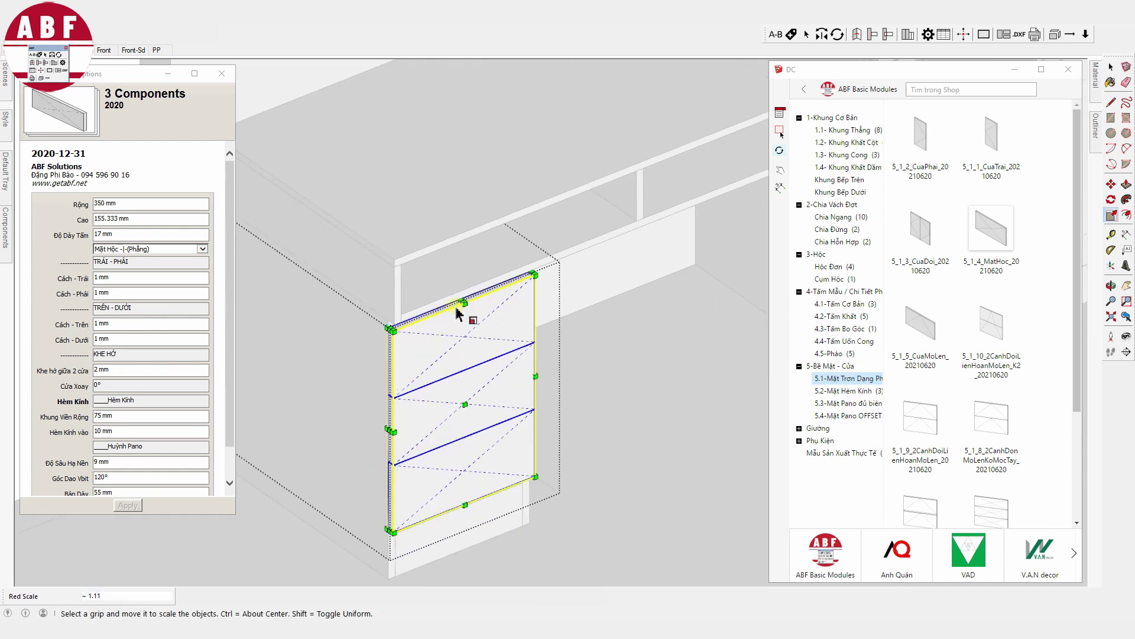
left_click_drag(463, 303, 396, 323, "ctrl")
key("space")
Zoom out to view the whole room and show the 4.5-Phào moulding components.
scroll(444, 355, "down", 3)
scroll(482, 426, "down", 2)
scroll(467, 429, "down", 2)
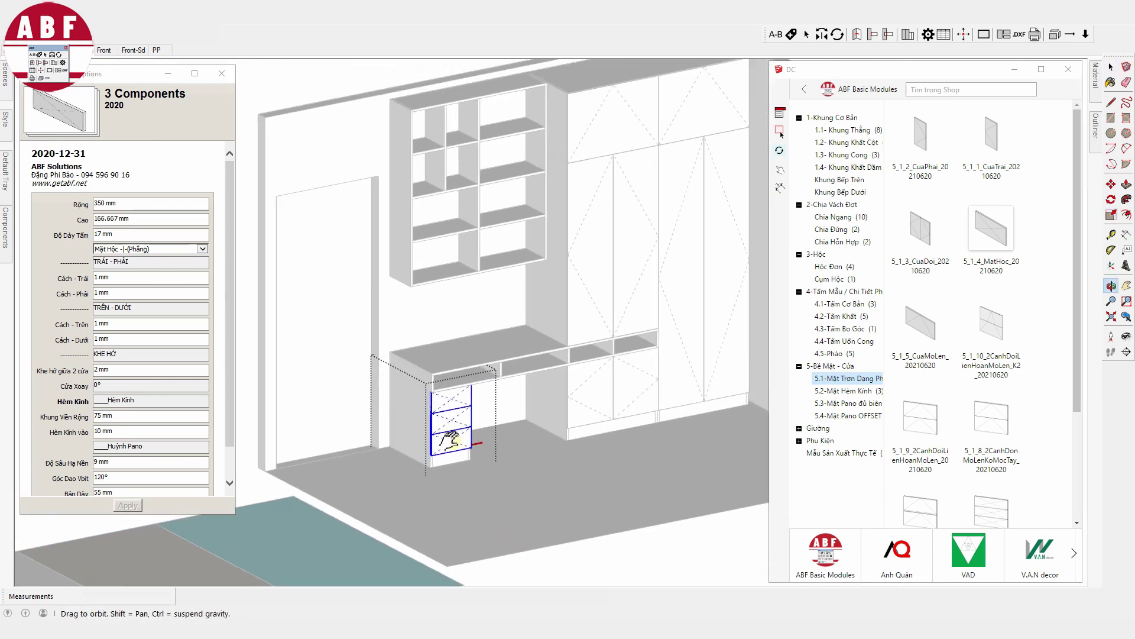
middle_click_drag(467, 428, 399, 147)
left_click(399, 148)
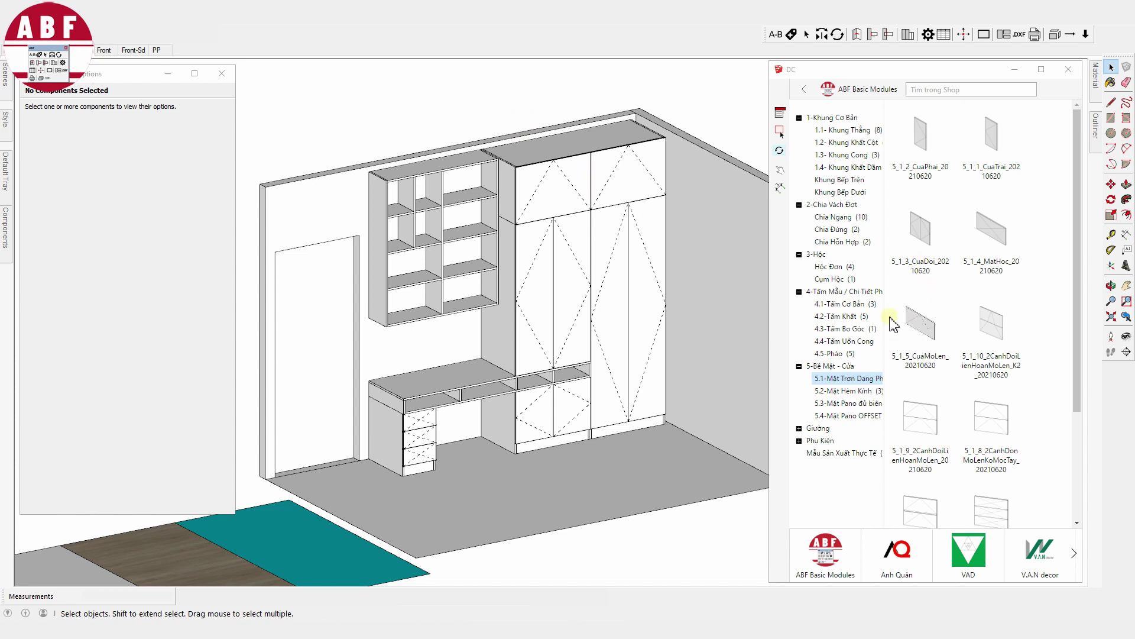
left_click(834, 353)
Place a Phào Nóc top moulding on the wall shelf's top corner.
left_click(917, 142)
scroll(373, 173, "up", 2)
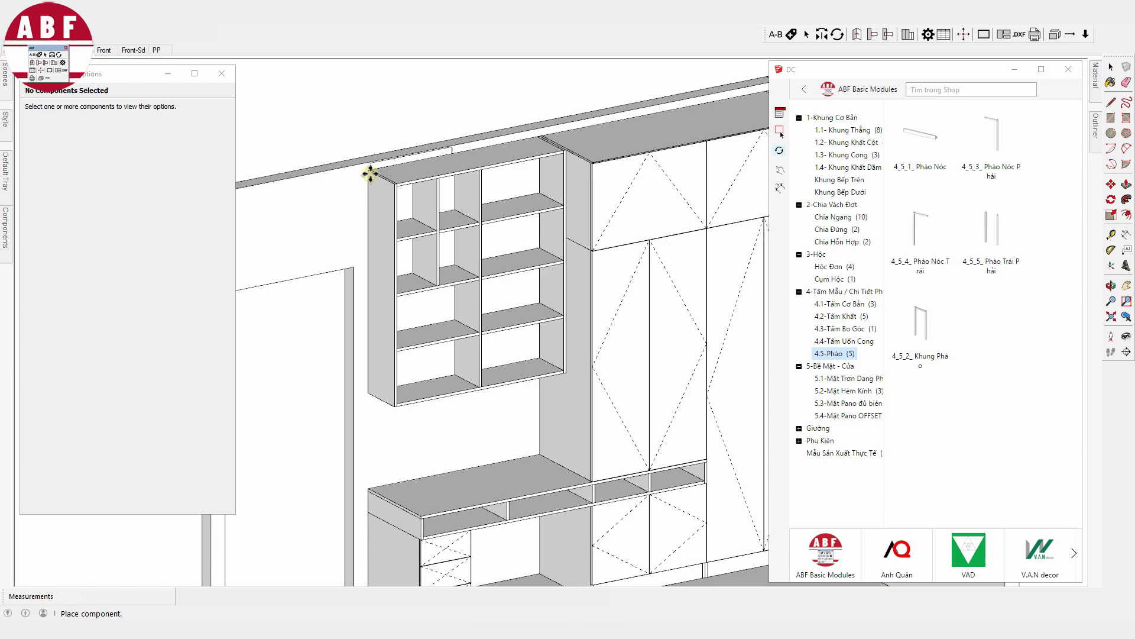
scroll(398, 177, "up", 2)
scroll(410, 198, "up", 2)
left_click(403, 200)
scroll(406, 201, "down", 2)
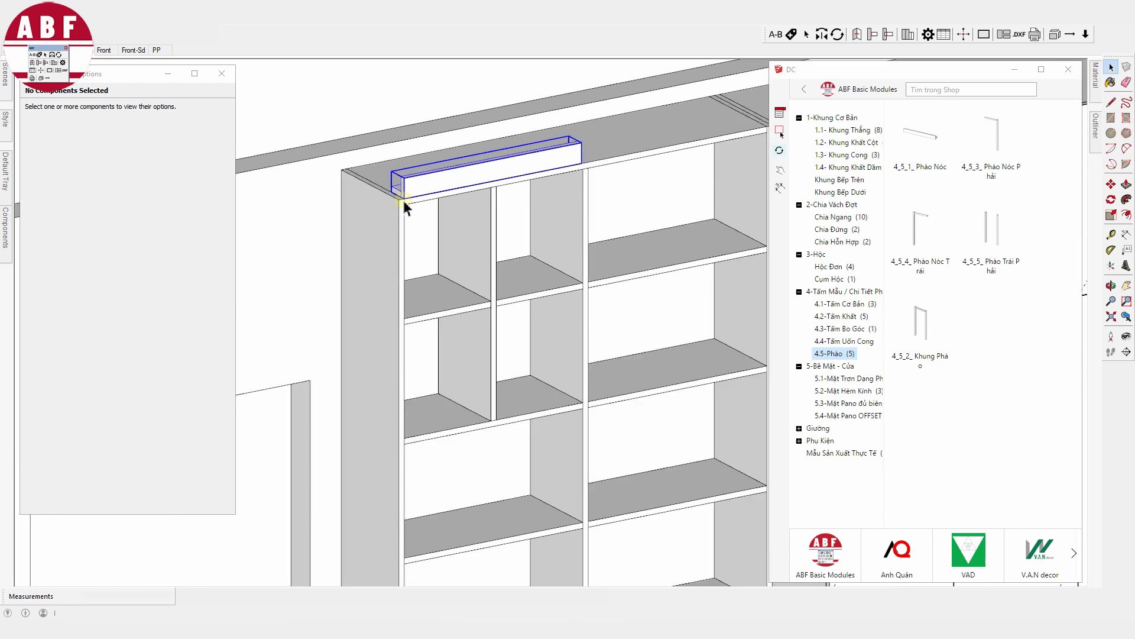
scroll(406, 199, "down", 1)
scroll(406, 198, "up", 3)
scroll(406, 201, "up", 2)
Copy the moulding onto the wardrobe's top corner with Move and Ctrl.
key("m")
left_click(406, 204)
key("ctrl")
scroll(406, 204, "down", 3)
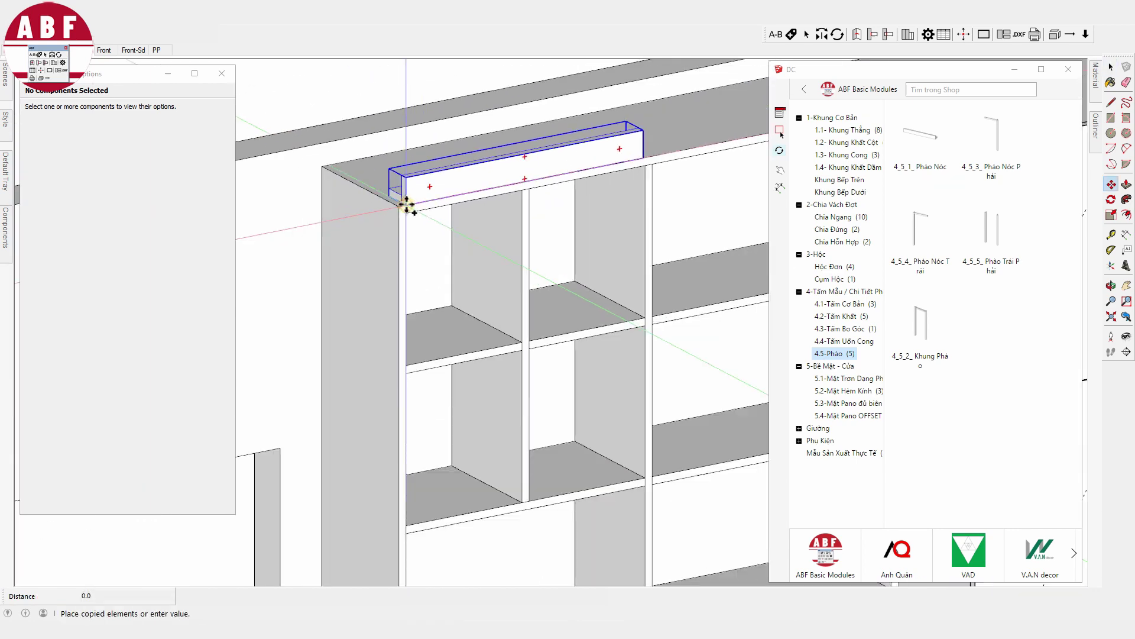
scroll(229, 261, "up", 3)
scroll(317, 254, "up", 2)
scroll(384, 278, "up", 2)
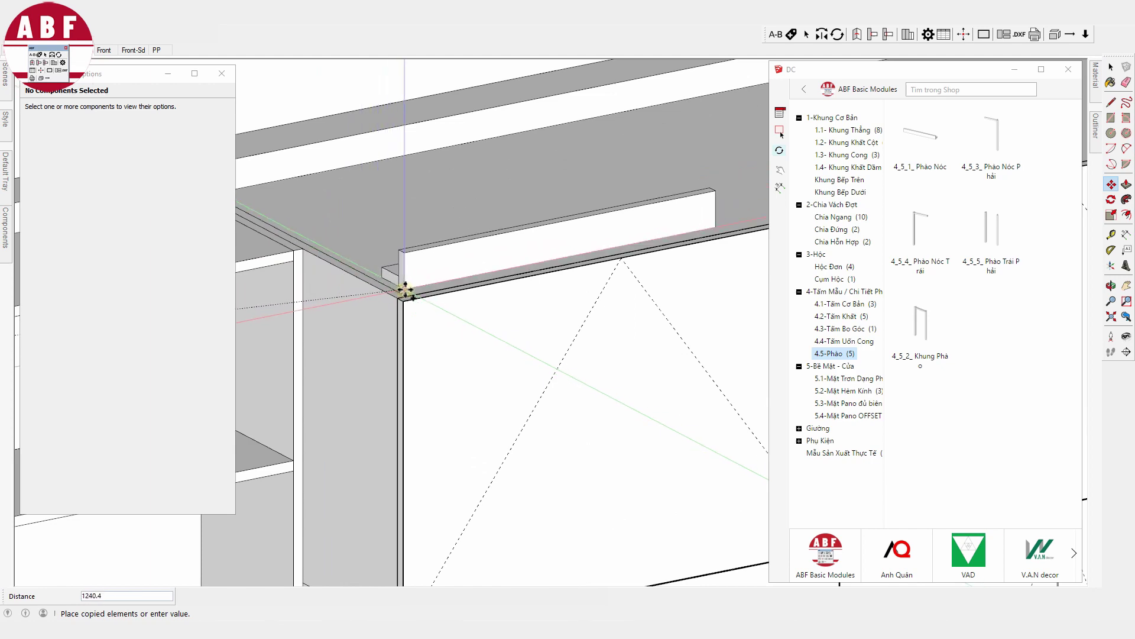
left_click(403, 294)
Stretch the wardrobe's moulding to 1583 mm along its top.
middle_click_drag(671, 223, 451, 302)
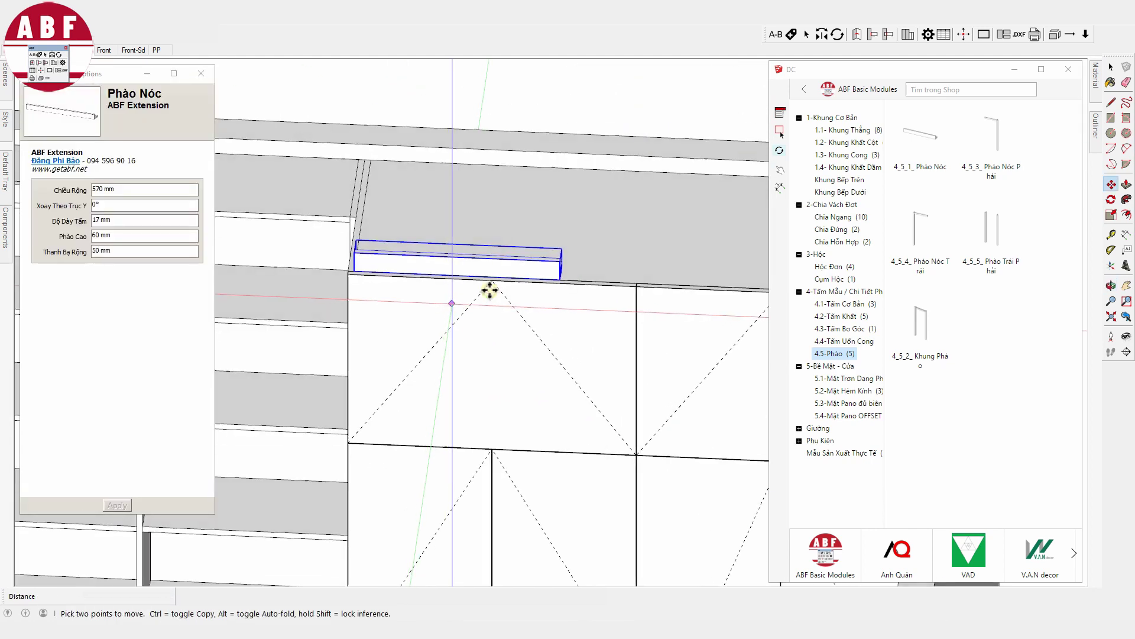
key("s")
mouse_move(573, 258)
middle_mouse_down()
mouse_move(662, 260)
mouse_move(540, 259)
middle_mouse_up()
scroll(539, 258, "up", 2)
left_click_drag(555, 256, 583, 249)
key("space")
scroll(527, 253, "down", 3)
scroll(608, 304, "down", 3)
scroll(516, 266, "up", 2)
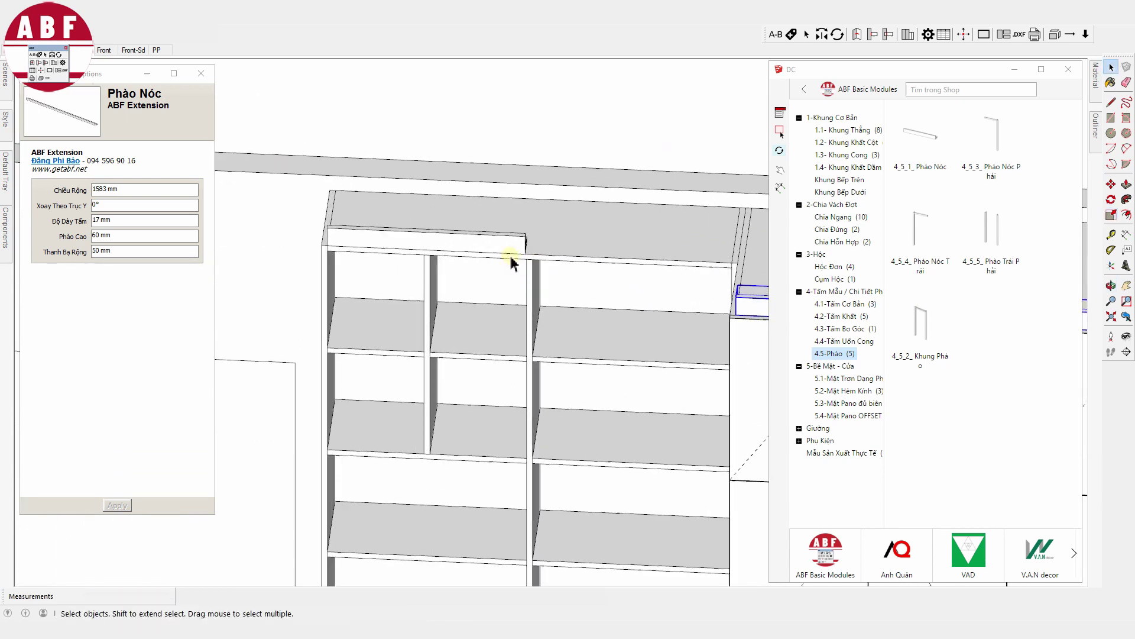
Stretch the shelf's moulding to 1183 mm, ending at the cabinet edge.
key("s")
scroll(520, 254, "up", 2)
scroll(532, 249, "up", 2)
left_click_drag(533, 246, 608, 241)
scroll(608, 240, "up", 2)
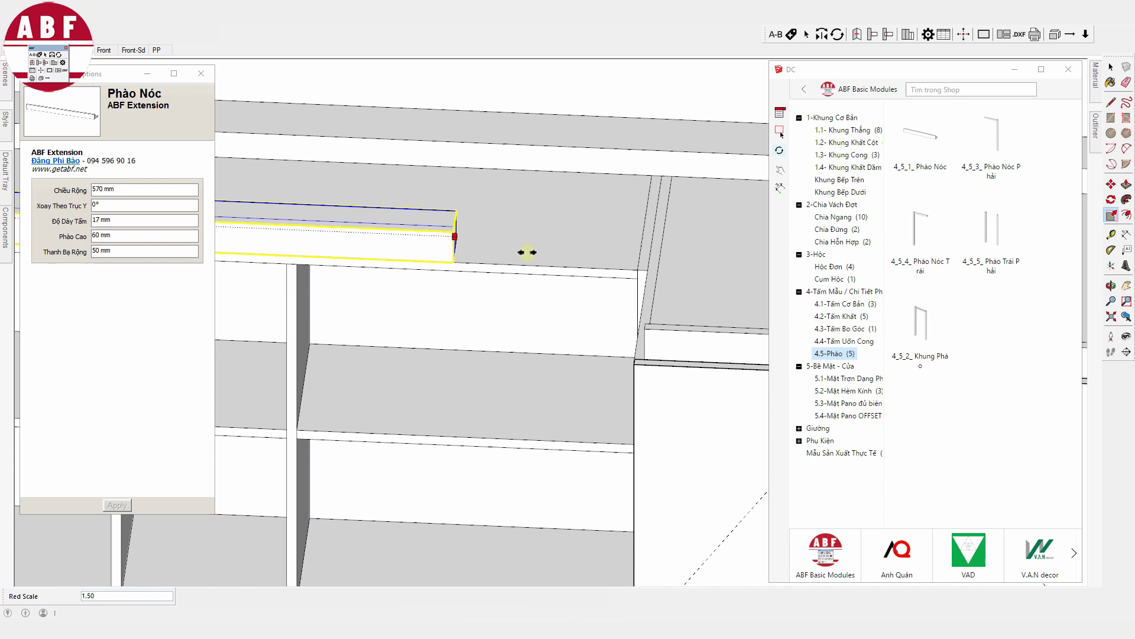
left_click(646, 270)
key("space")
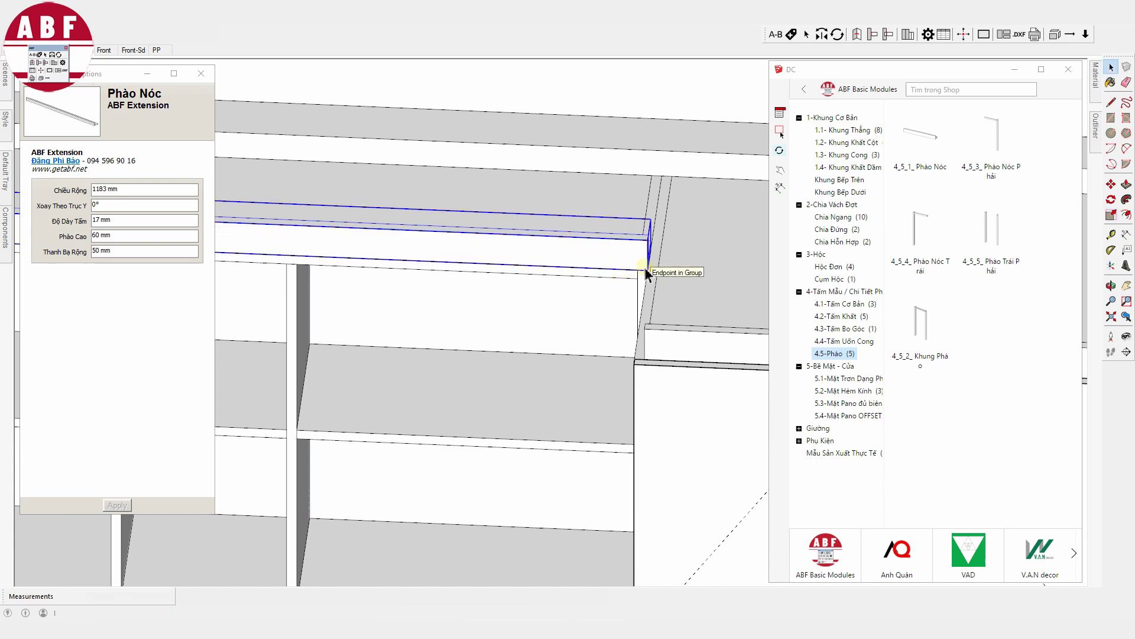
scroll(646, 273, "down", 5)
middle_click_drag(393, 223, 662, 251)
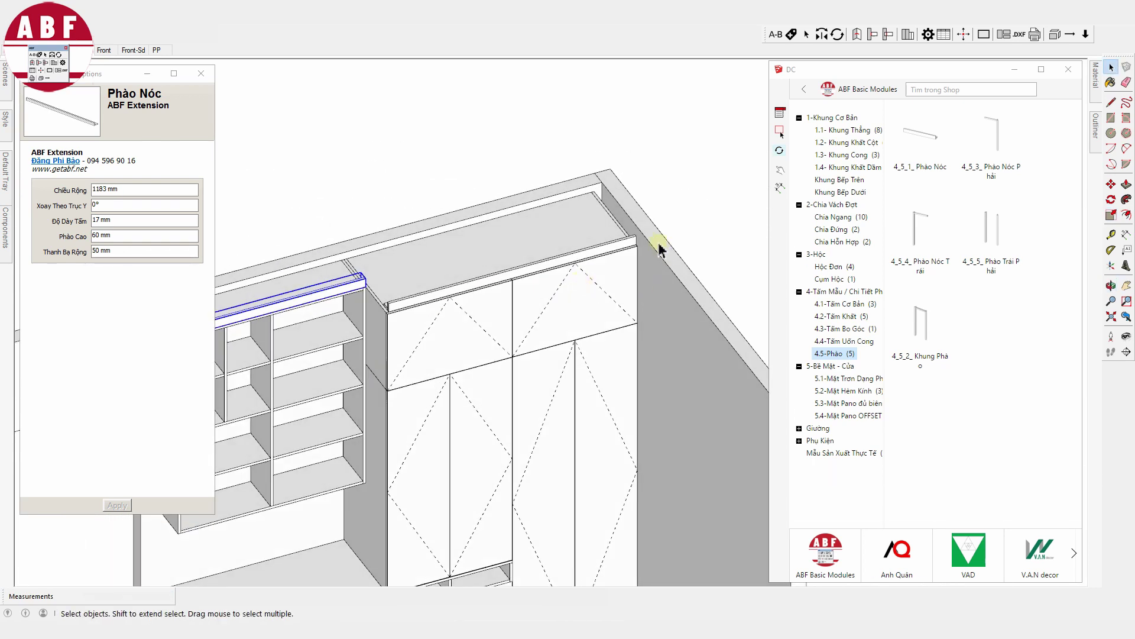
scroll(567, 301, "up", 2)
scroll(573, 289, "up", 2)
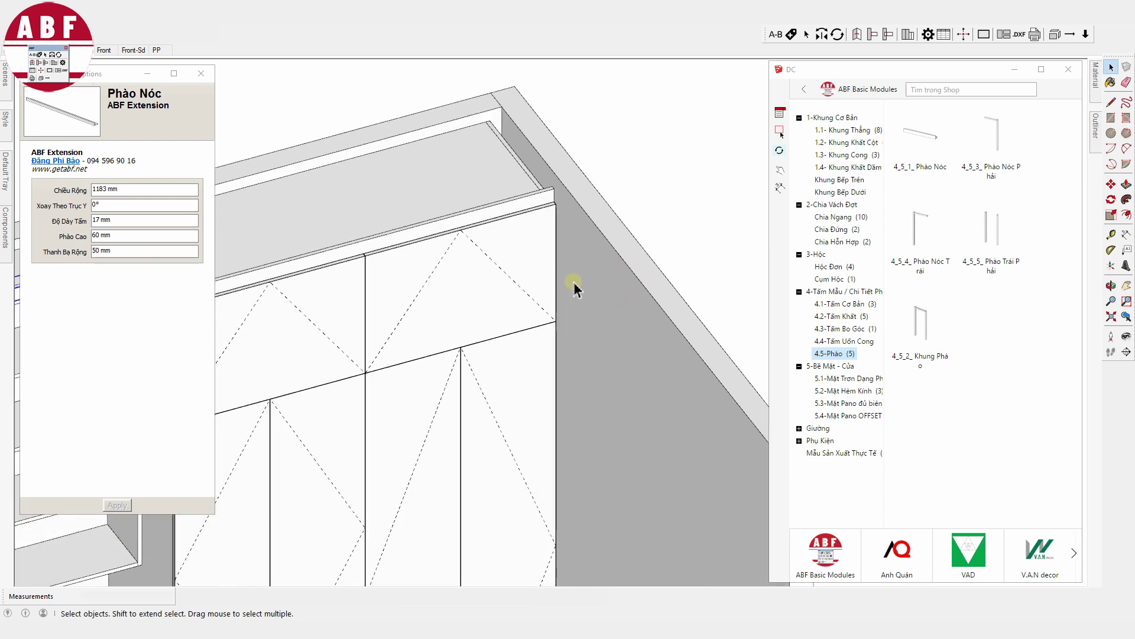
Place a 4_5_5 Khung Phào frame with its left side width set to 0.
left_click(997, 245)
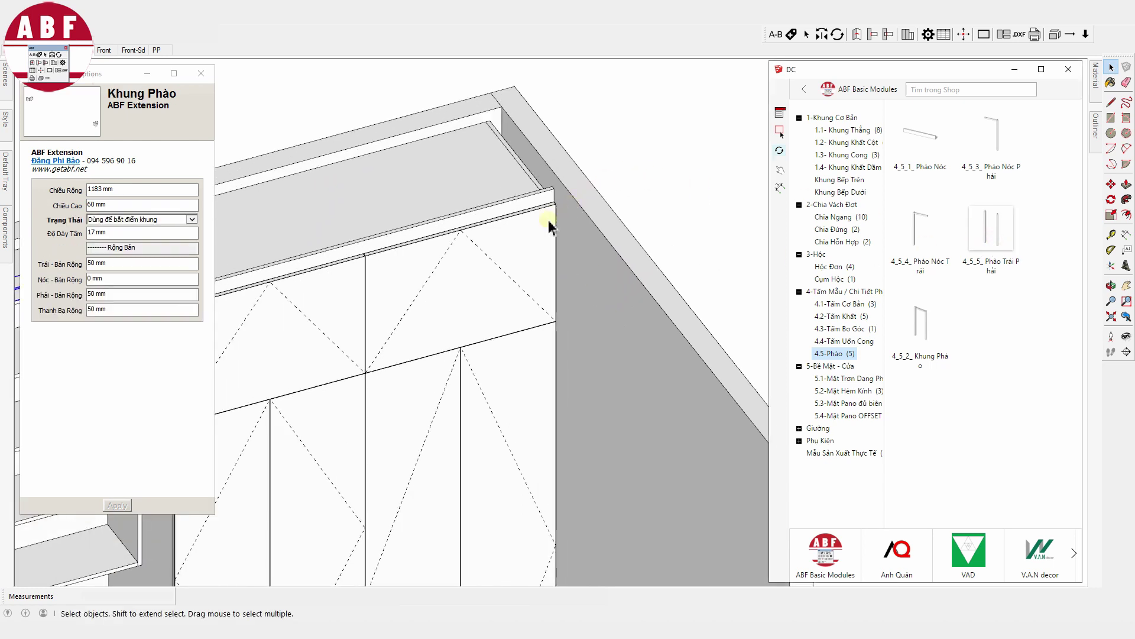
left_click(519, 248)
type("0")
key("Return")
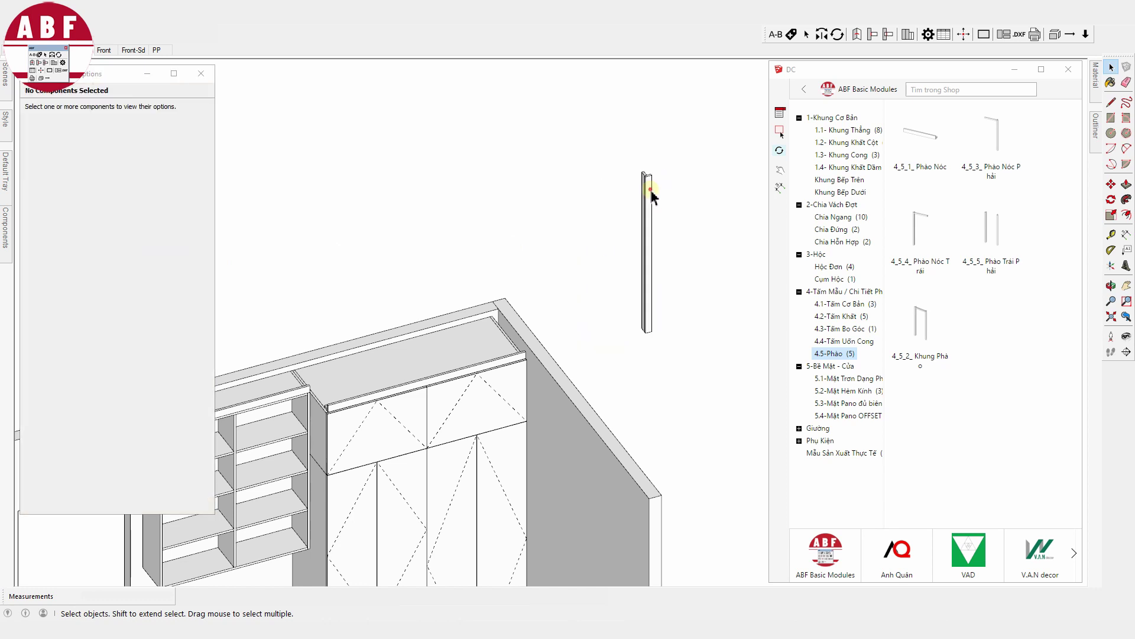
Move the moulding post to the wardrobe's right corner against the wall.
left_click(652, 195)
scroll(652, 192, "up", 2)
scroll(650, 185, "up", 2)
key("m")
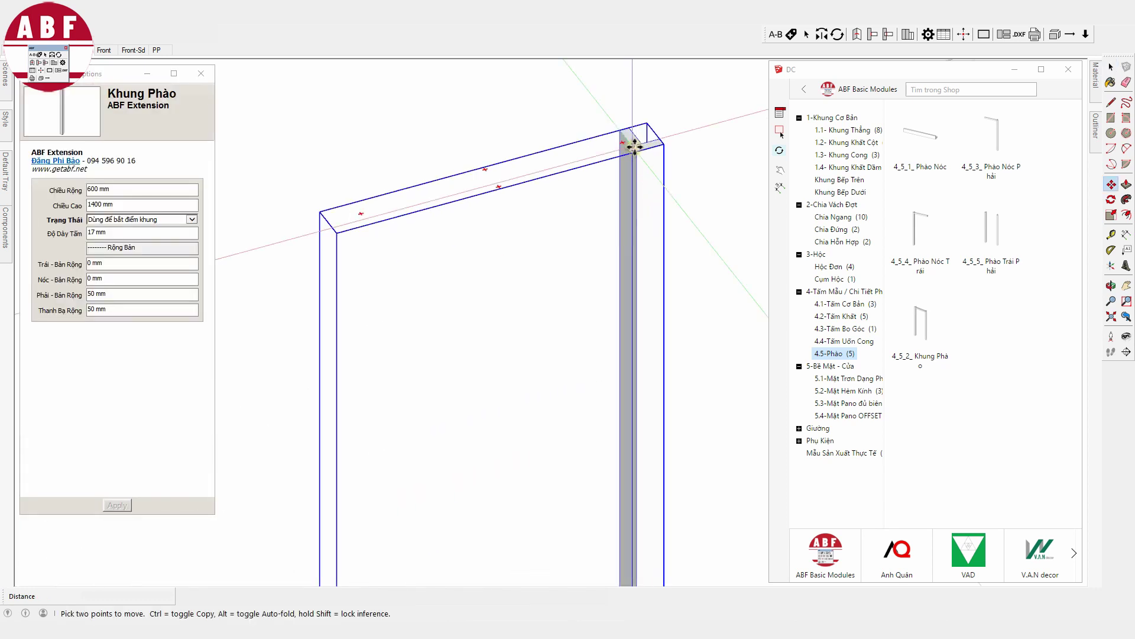
left_click(634, 147)
scroll(532, 266, "down", 3)
scroll(413, 477, "up", 2)
scroll(388, 500, "up", 2)
scroll(379, 538, "up", 2)
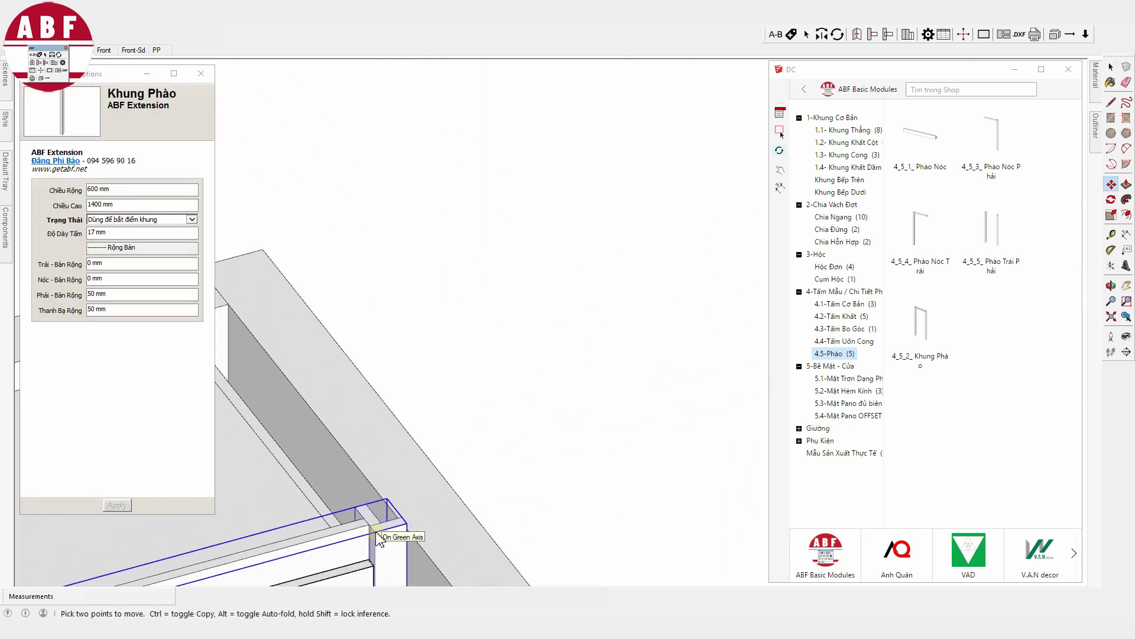
scroll(494, 502, "down", 3)
scroll(598, 158, "up", 3)
left_click(598, 157)
Scale the post's height to match the wardrobe cabinet.
key("s")
scroll(449, 340, "up", 1)
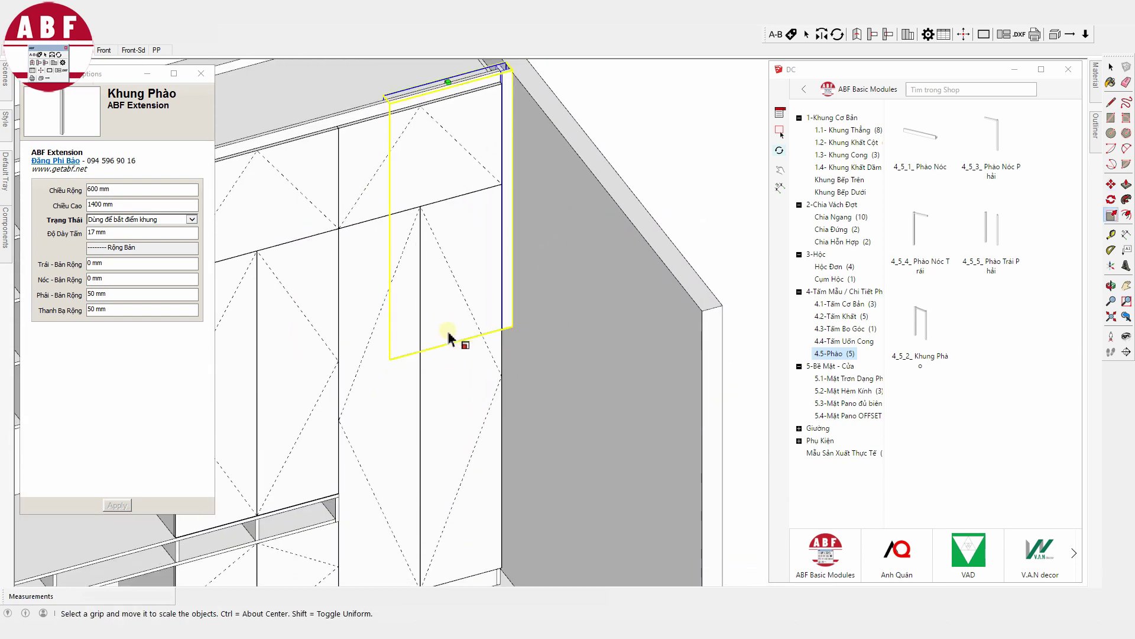
left_click(449, 340)
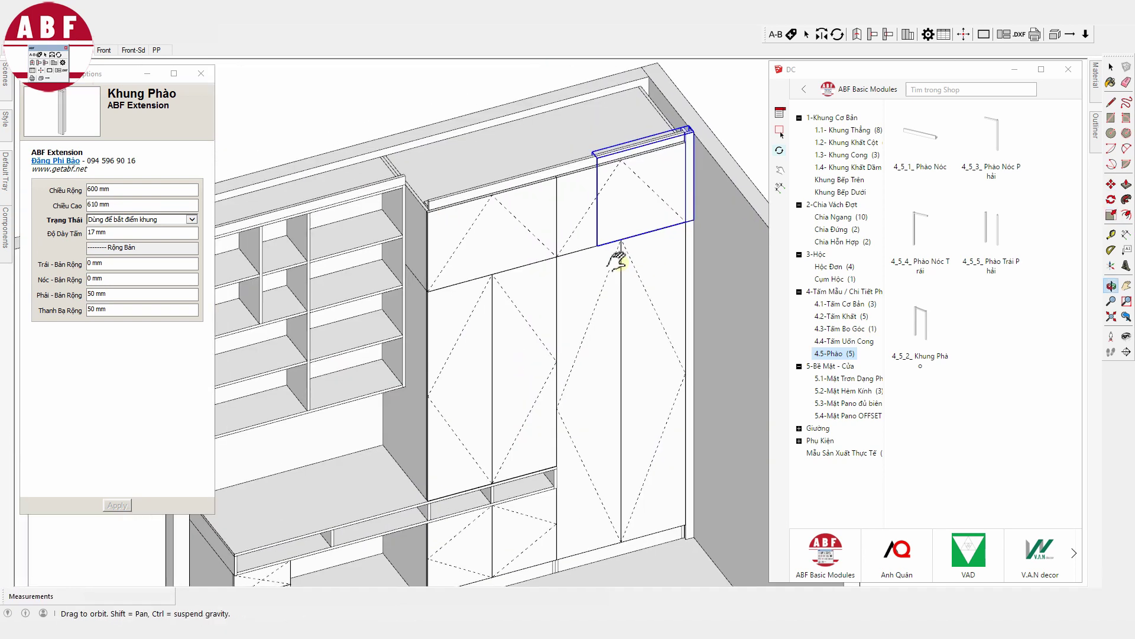
left_click(611, 260)
key("space")
scroll(582, 242, "down", 3)
left_click(321, 158)
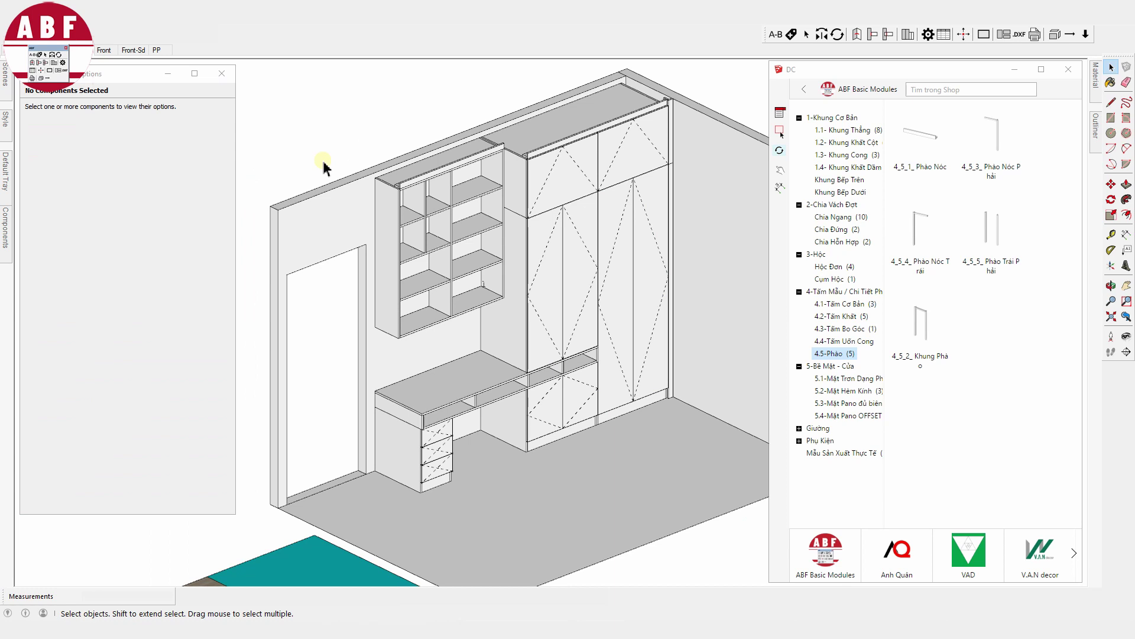
Select the upper wall shelf cabinet, then leave its editing context.
scroll(330, 355, "up", 3)
left_click(330, 355)
left_click(329, 325)
key("Escape")
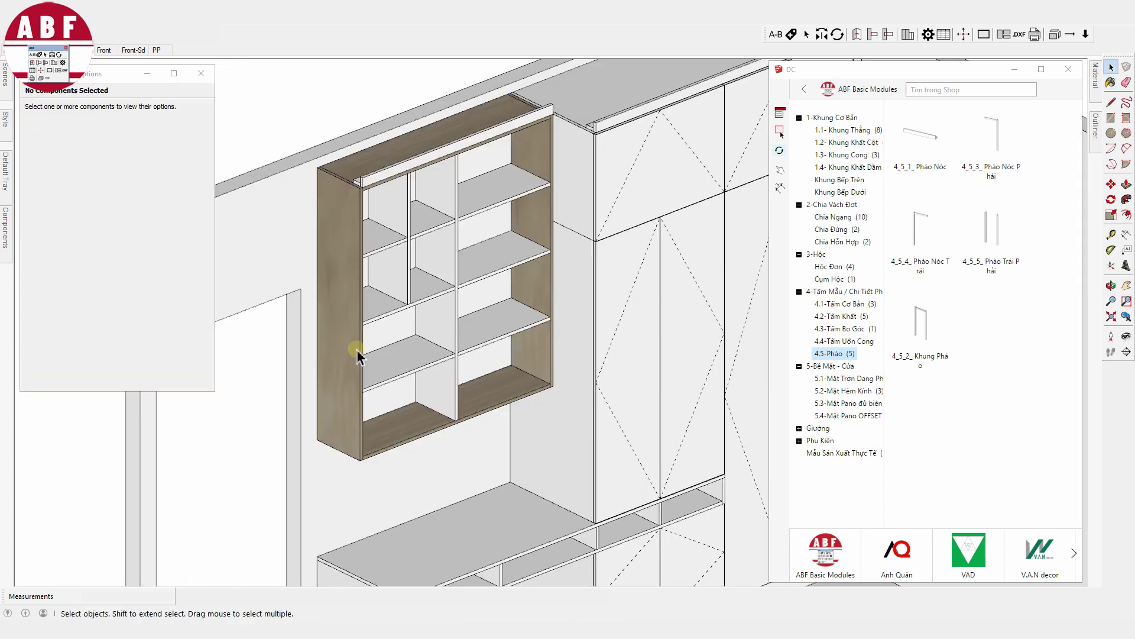
scroll(349, 342, "up", 2)
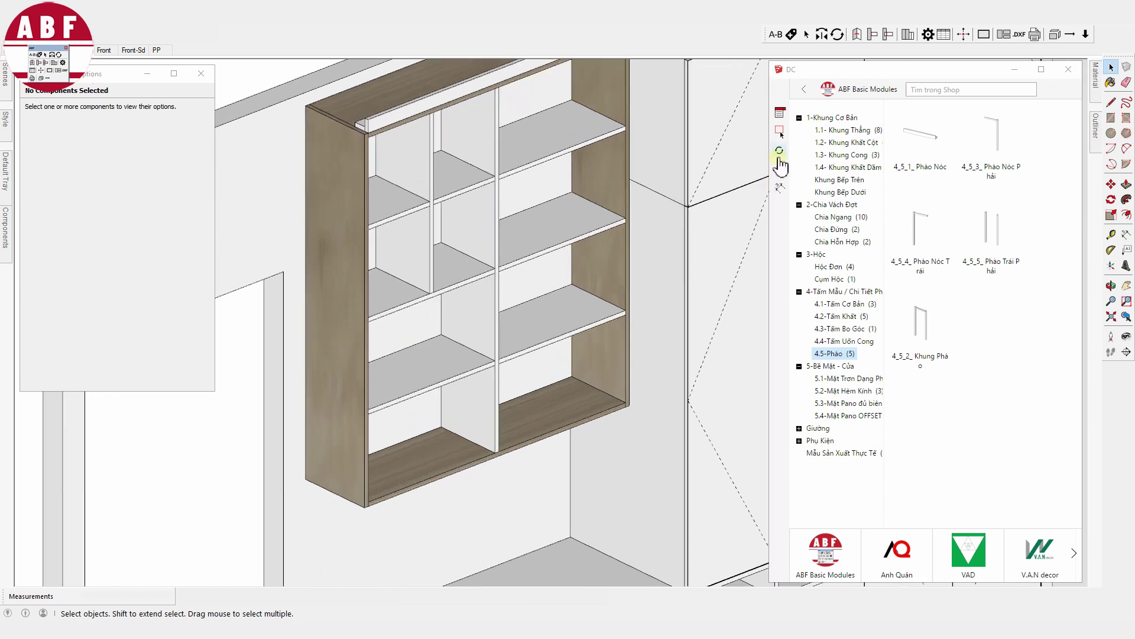
Inspect the shelf's left side and bottom panels with the DC panel tool, then reselect the shelf unit.
left_click(780, 152)
left_click(337, 255)
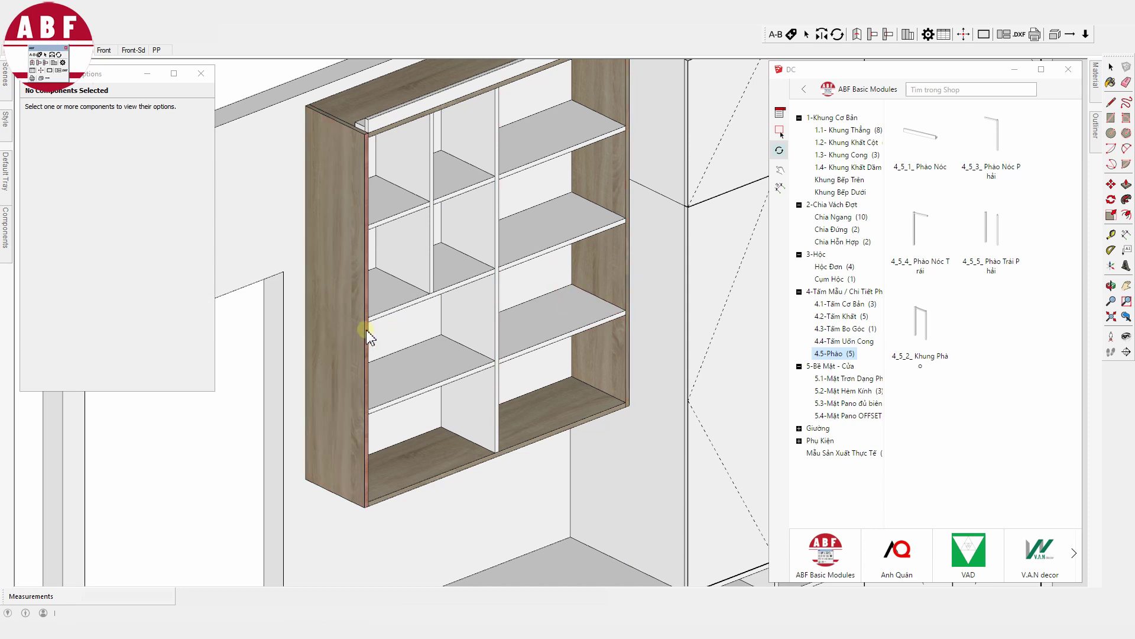
left_click(462, 473)
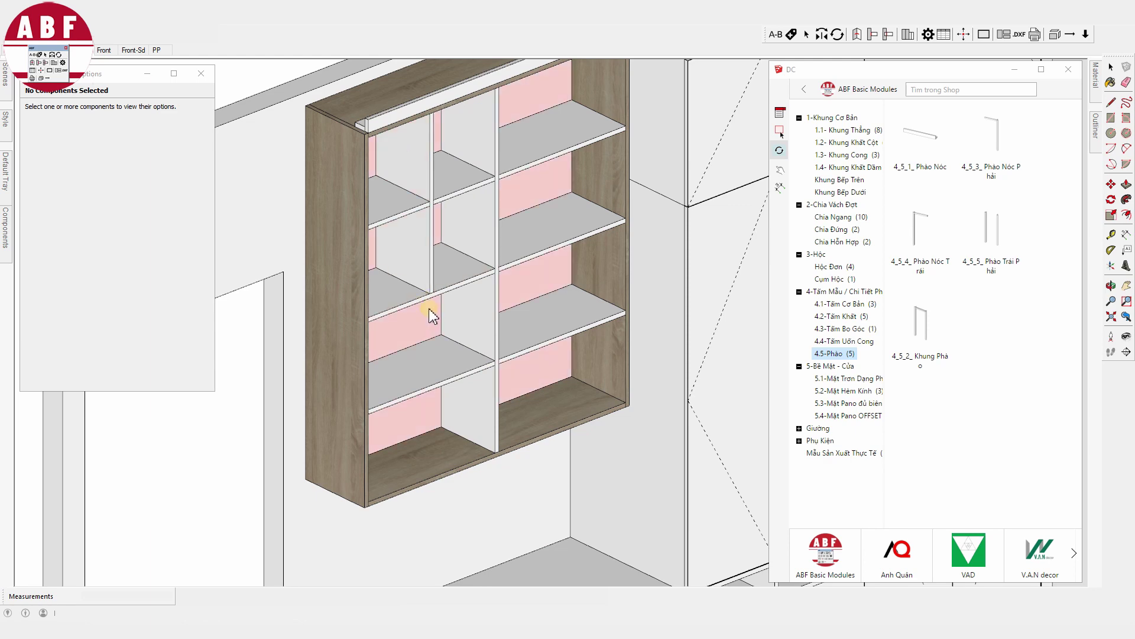
scroll(432, 317, "down", 2)
key("space")
scroll(443, 327, "down", 2)
scroll(441, 325, "up", 2)
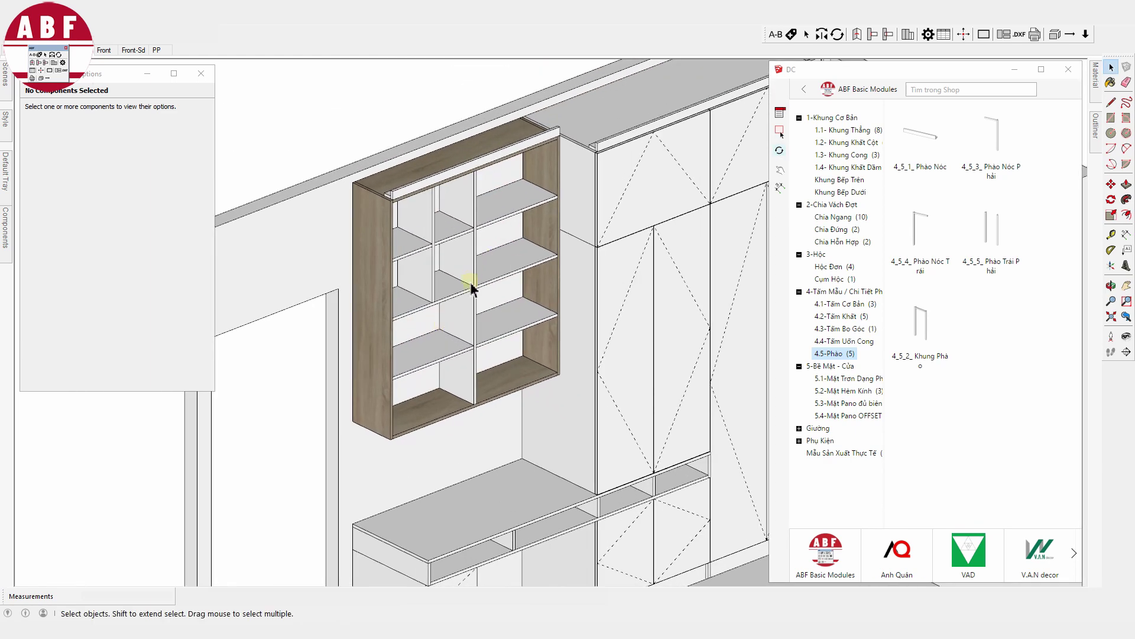
left_click(486, 239)
scroll(459, 306, "down", 1)
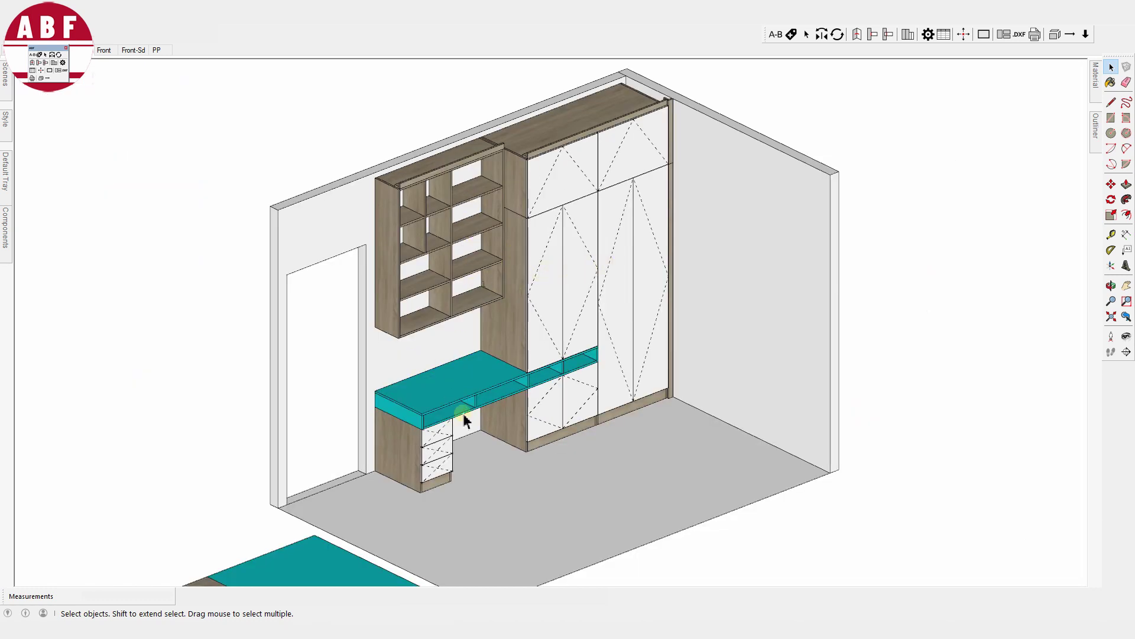
Raise the top face of the wall shelf's left side panel with Push/Pull.
scroll(383, 213, "up", 3)
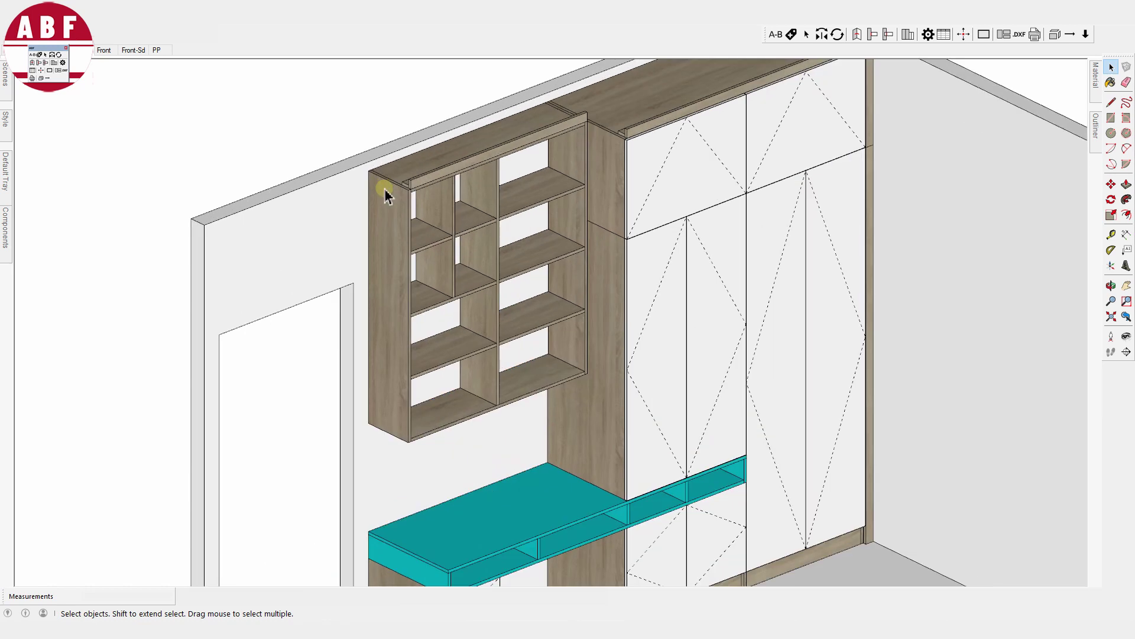
scroll(386, 188, "up", 3)
scroll(388, 194, "up", 2)
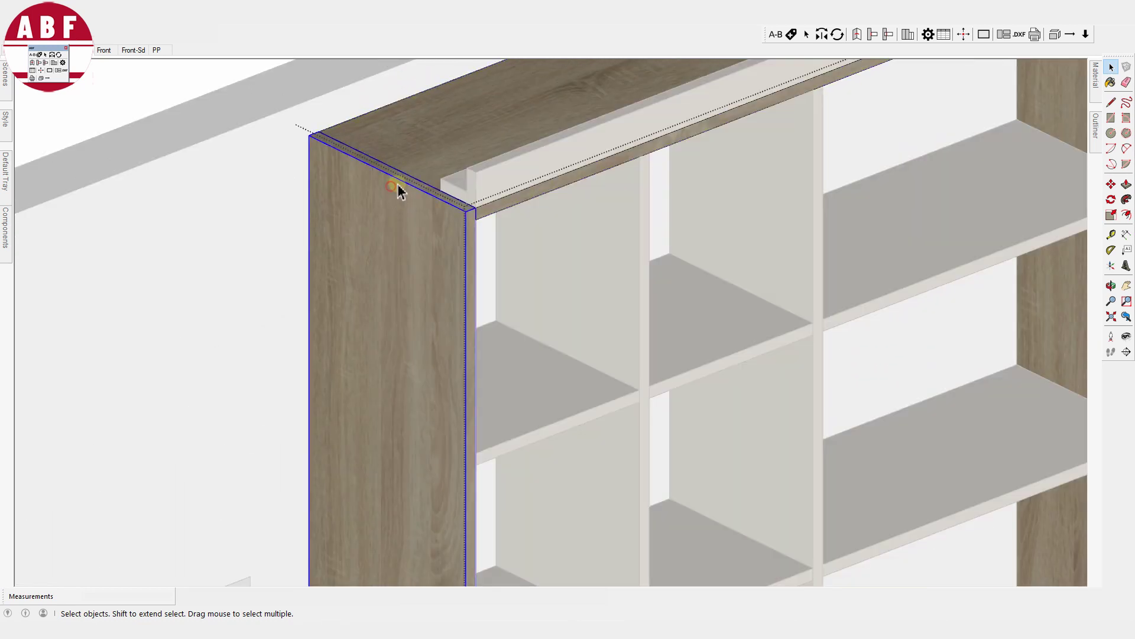
double_click(389, 193)
key("p")
left_click(436, 183)
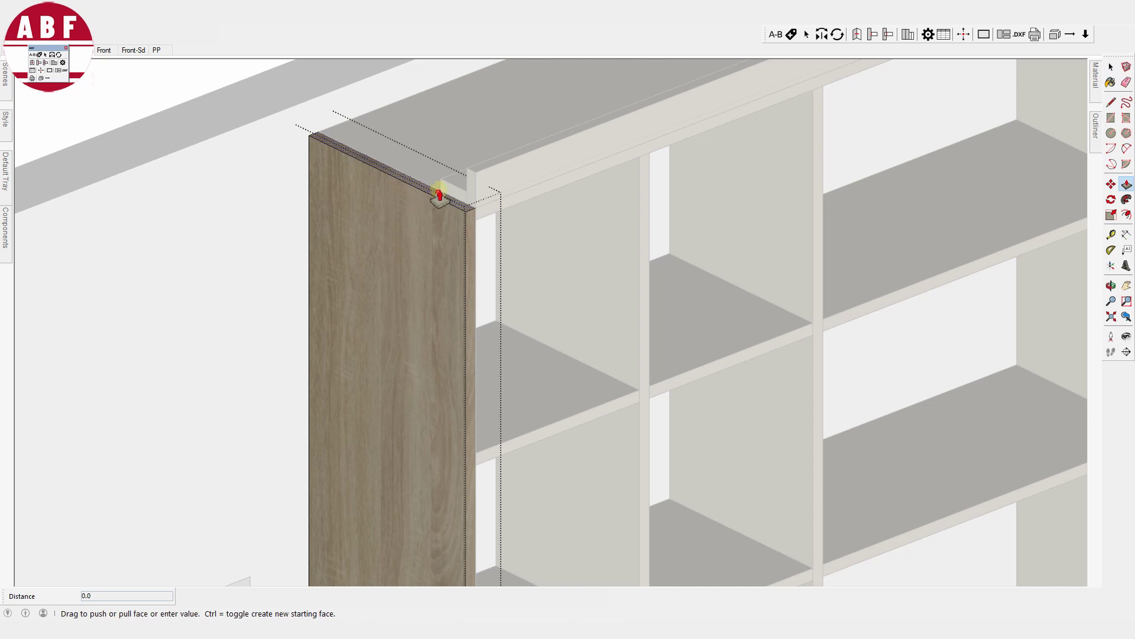
left_click(496, 200)
key("space")
key("Escape")
scroll(496, 200, "down", 5)
Extend the shelf's vertical divider panel upward by 50.
middle_click_drag(496, 200, 698, 159)
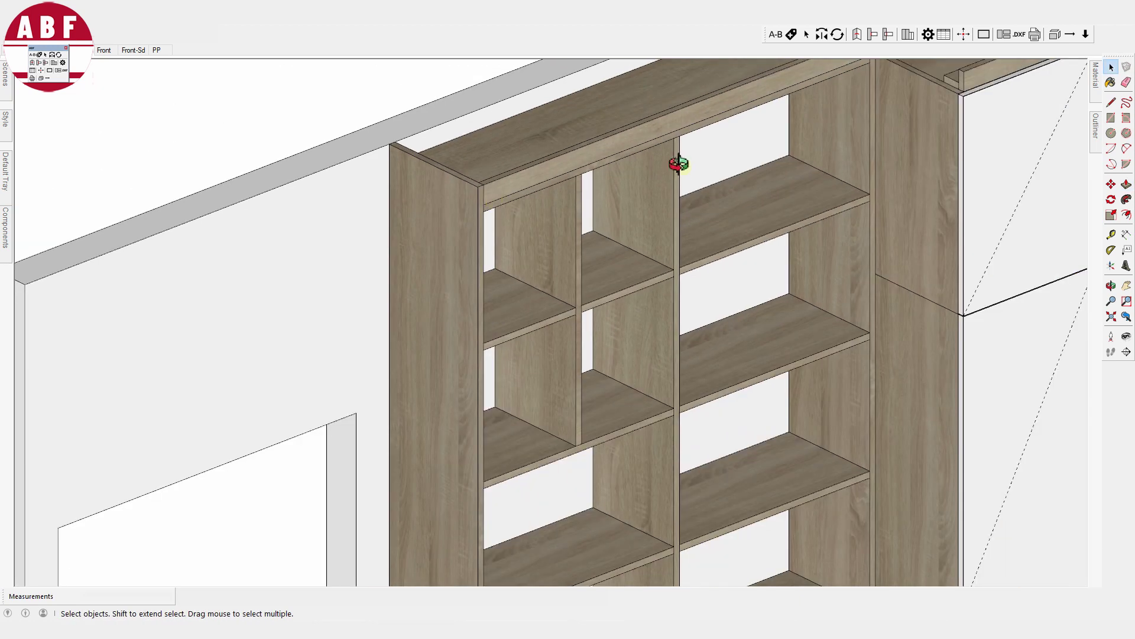
scroll(411, 314, "up", 5)
scroll(544, 283, "up", 3)
double_click(544, 284)
key("p")
left_click(606, 255)
left_click(619, 303)
scroll(618, 311, "down", 3)
Add a new scene, Scene 7, from the Scenes tabs.
key("space")
scroll(405, 172, "down", 5)
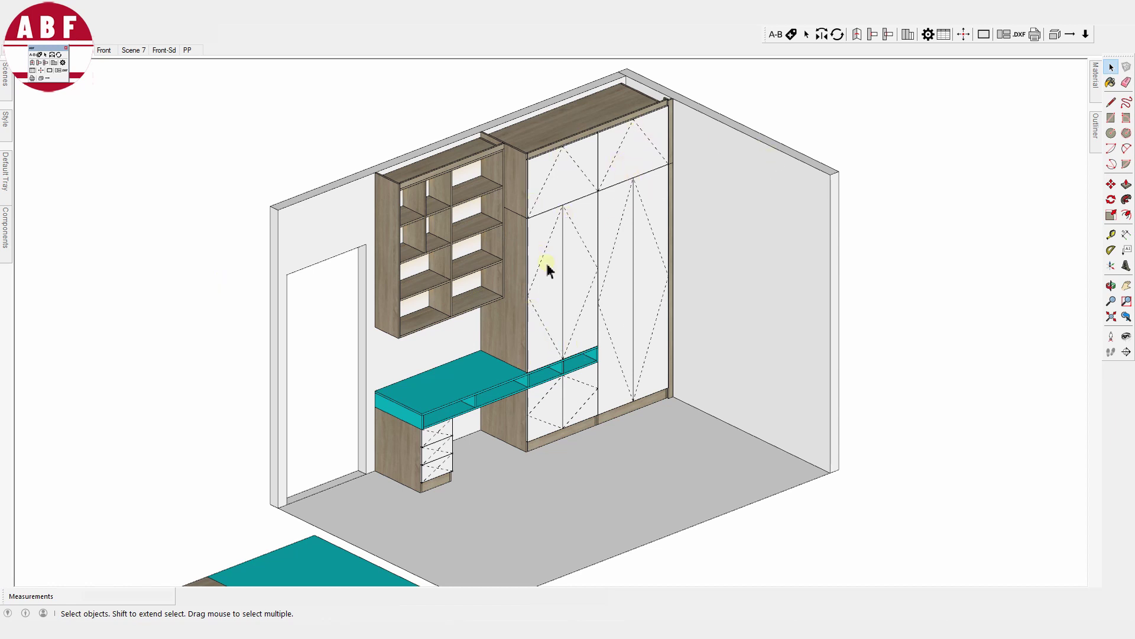
left_click(496, 400)
left_click(582, 374)
left_click(103, 50)
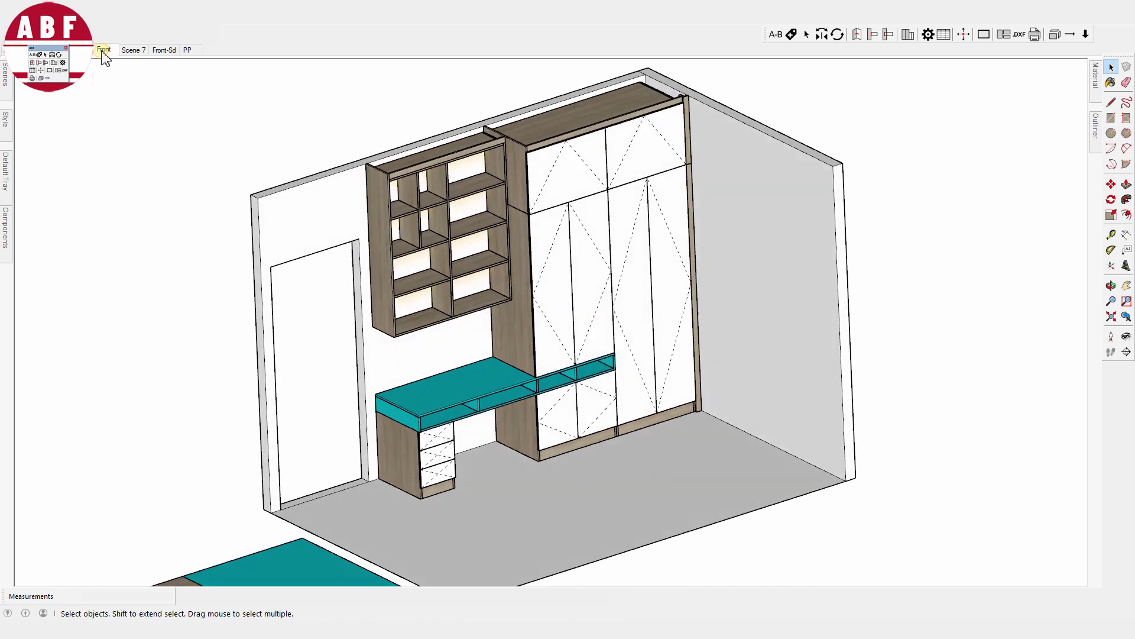
On the door-less Scene 7 elevation, dimension the wardrobe's top-right and both hanging compartments.
left_click(130, 51)
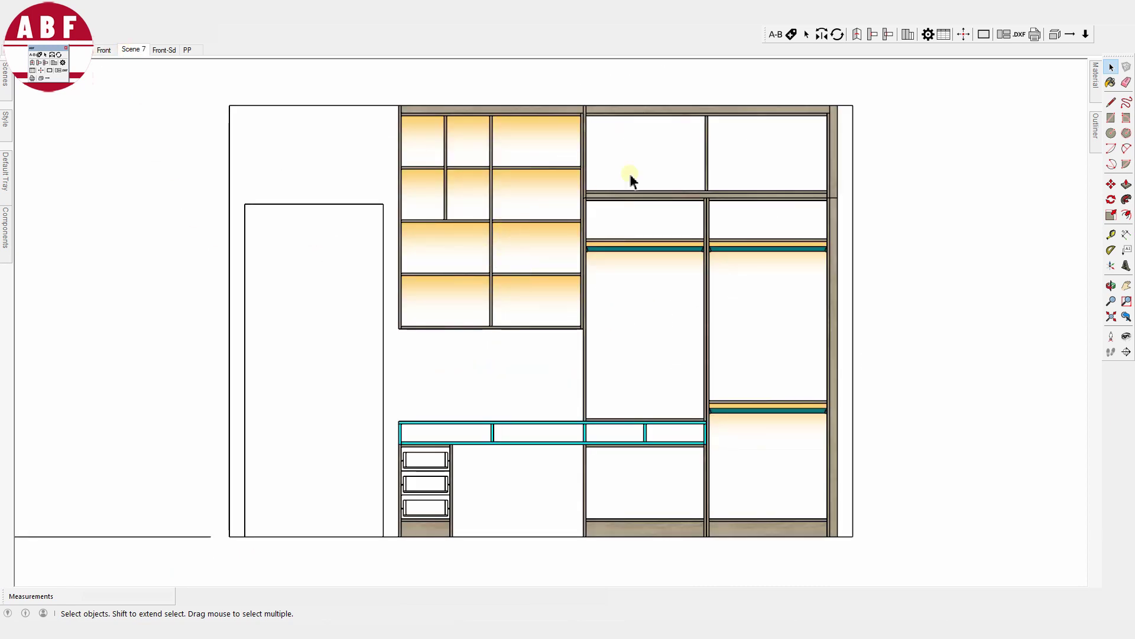
left_click(1085, 36)
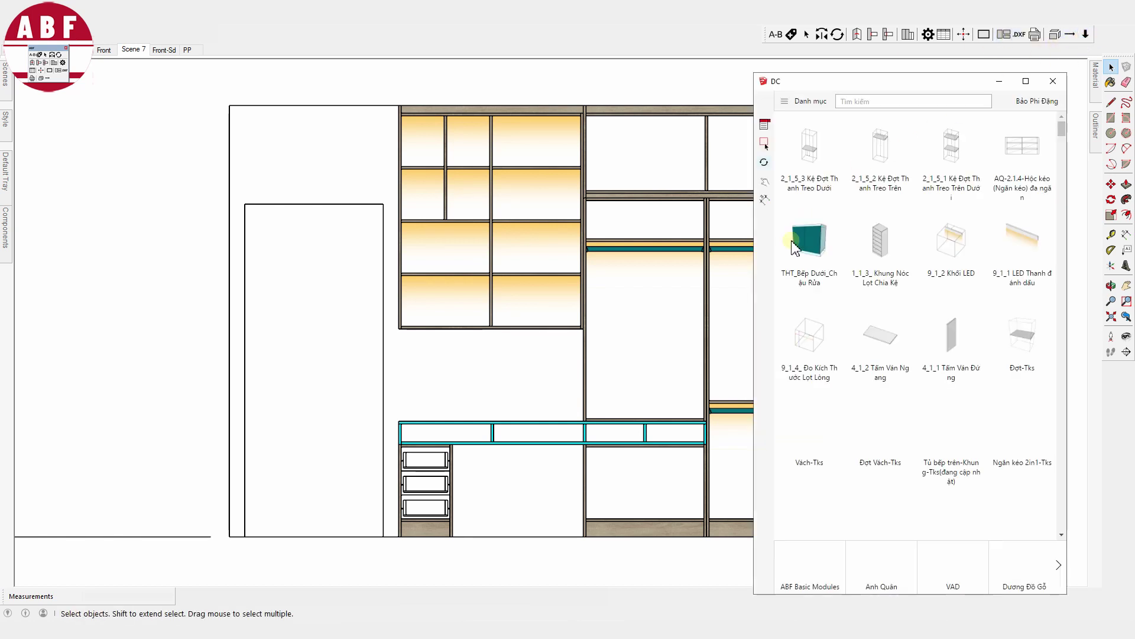
left_click(765, 201)
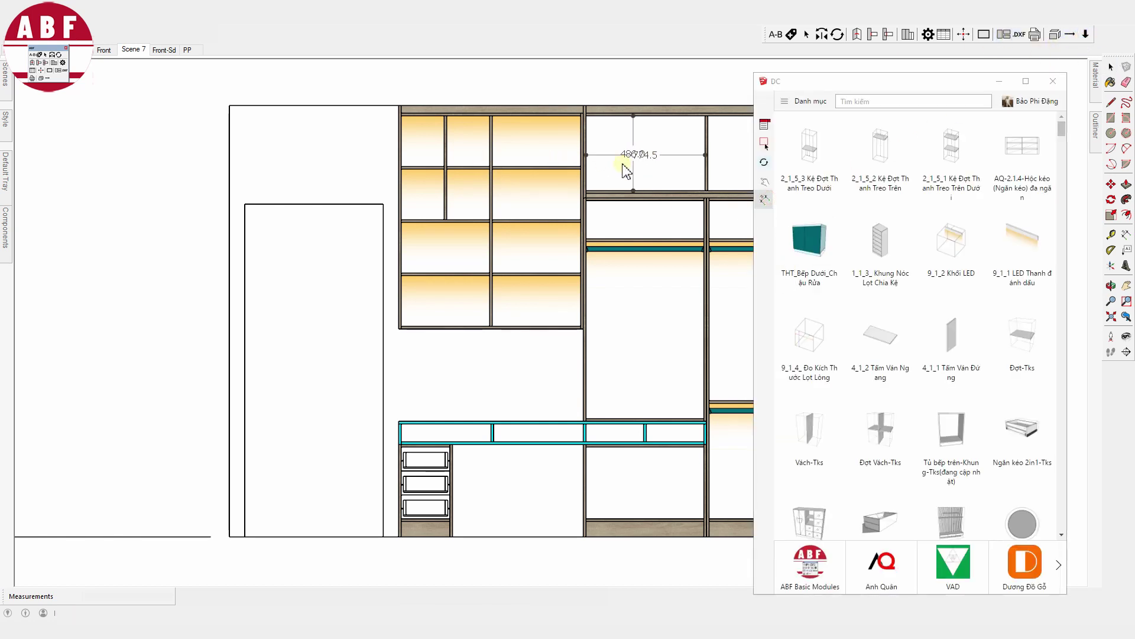
left_click_drag(834, 87, 992, 113)
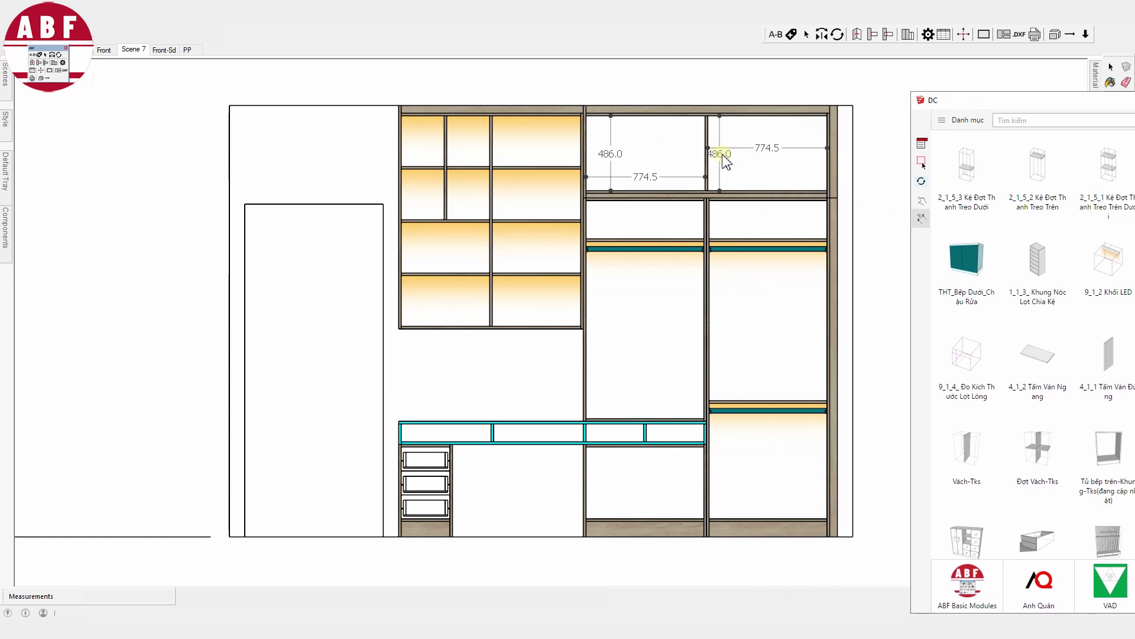
left_click(738, 176)
left_click(607, 378)
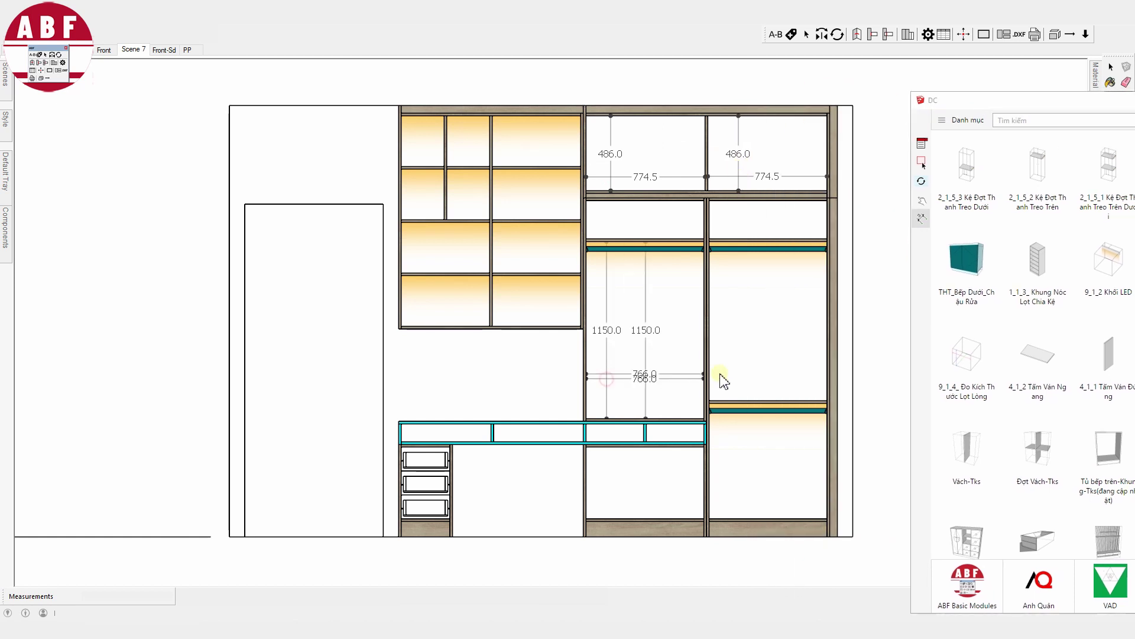
left_click(740, 379)
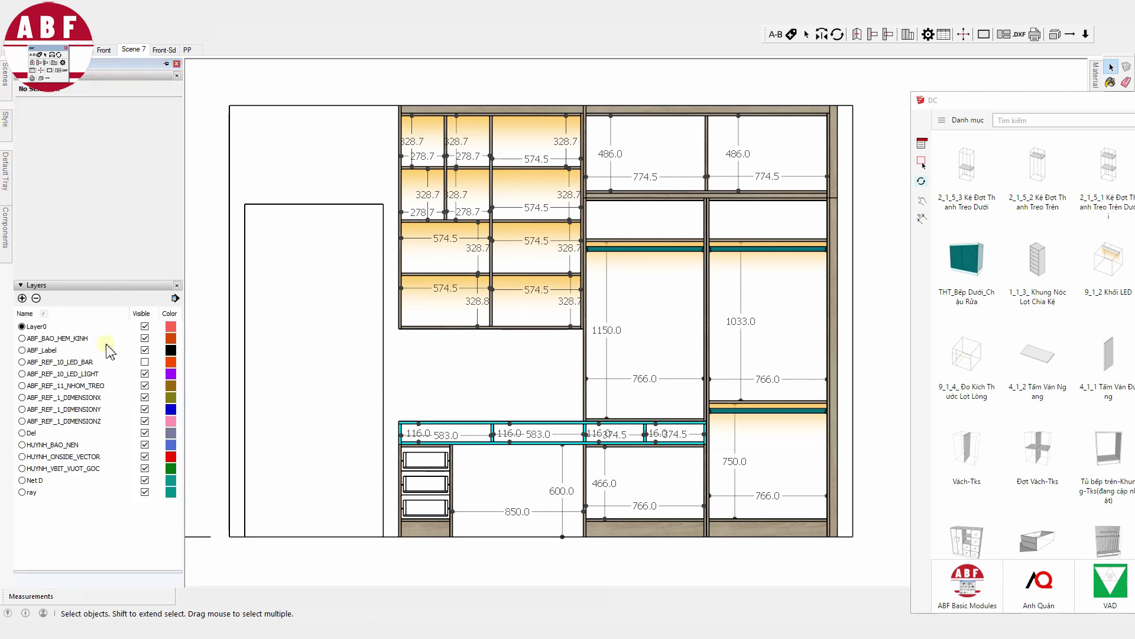
Hide the ABF_REF_1_DIMENSIONX, ABF_REF_1_DIMENSIONY and ABF_REF_1_DIMENSIONZ layers.
left_click(145, 398)
left_click(144, 410)
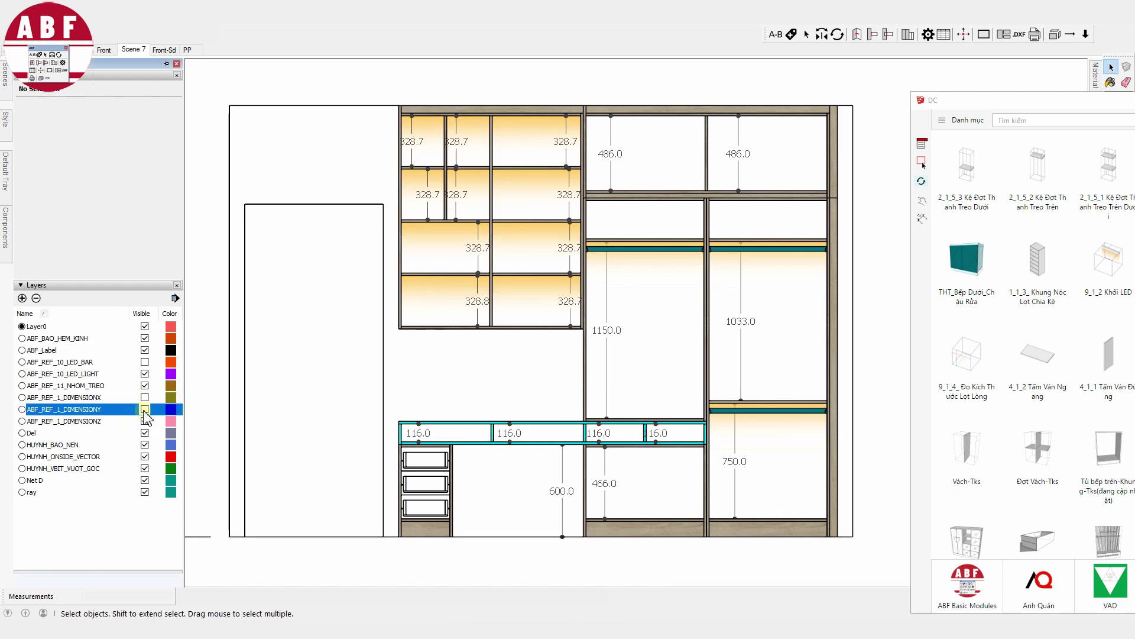
left_click(145, 421)
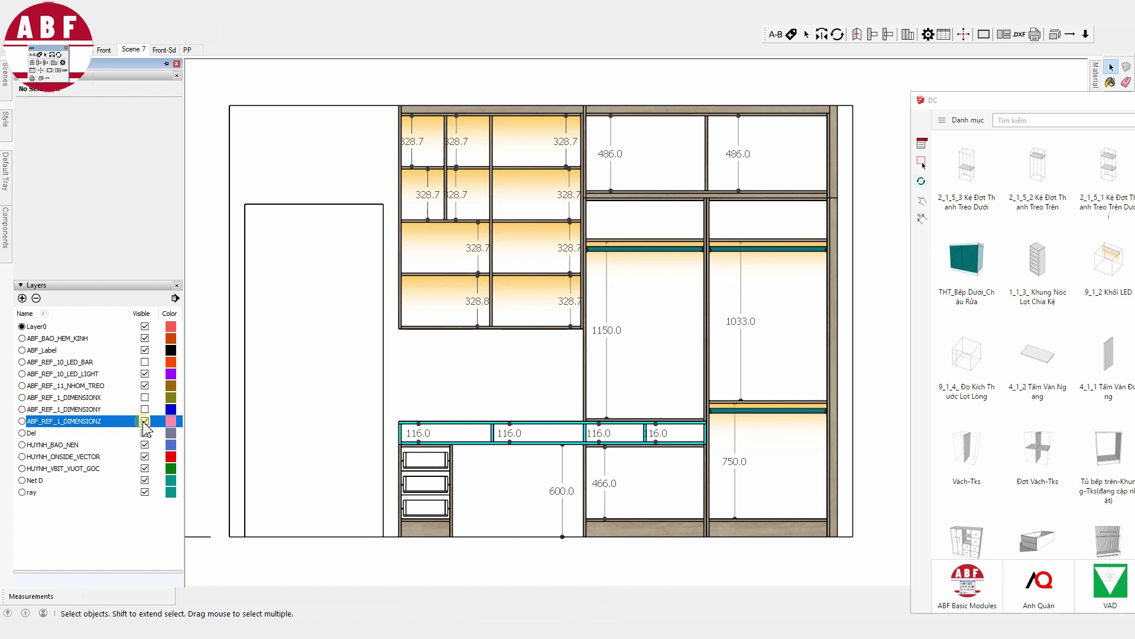
left_click(144, 421)
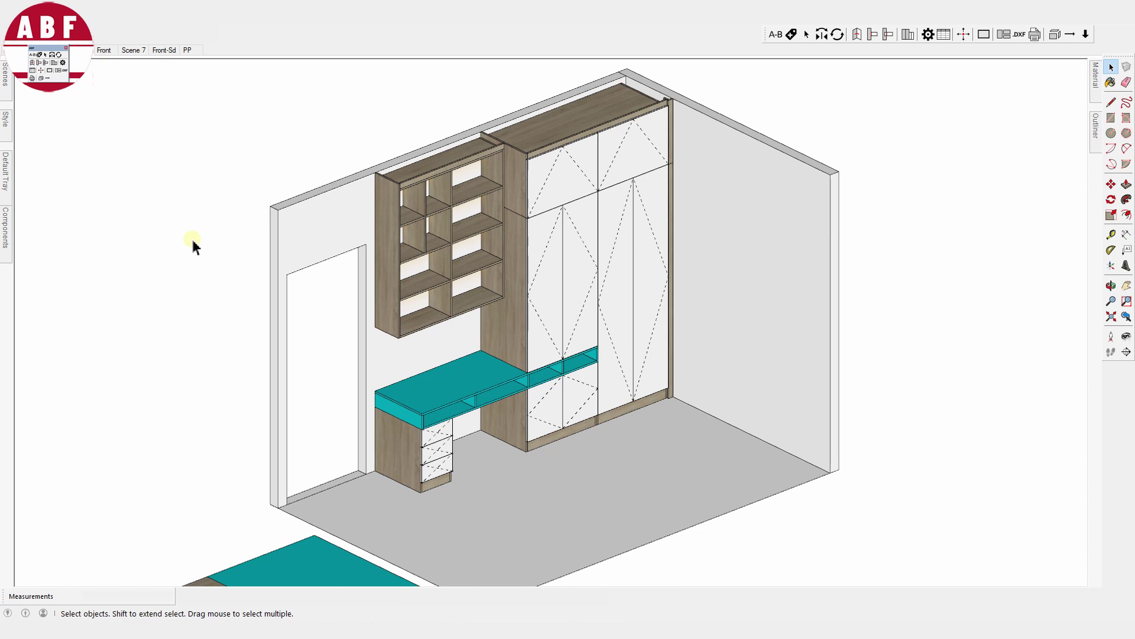
Label all cabinet panels with the Explode Components option confirmed.
left_click(791, 35)
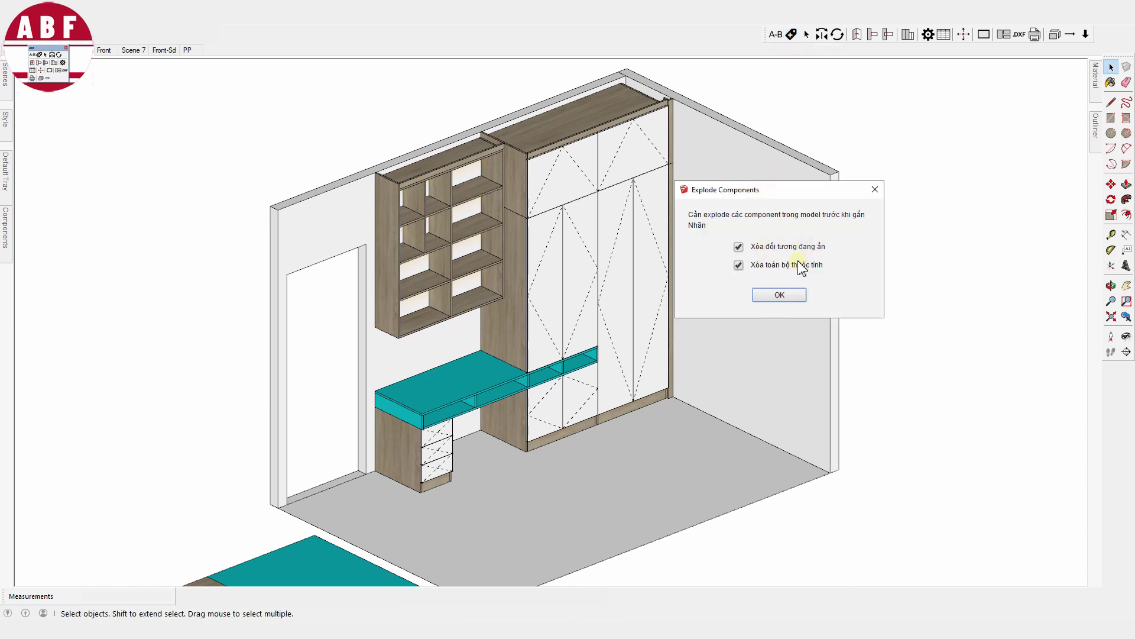
left_click(780, 294)
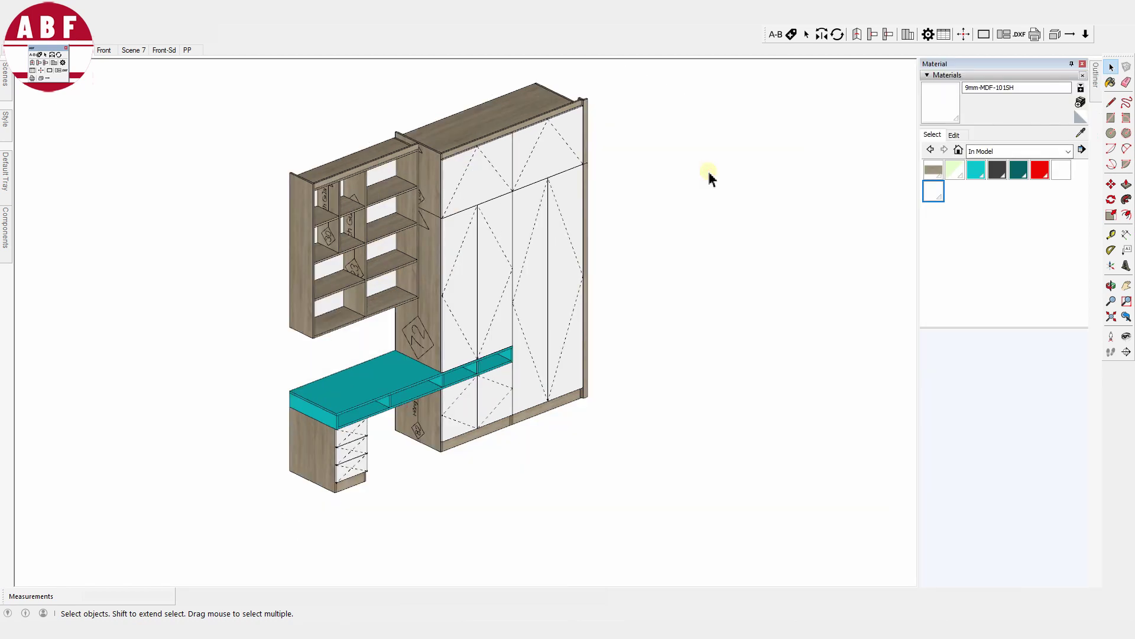
left_click(1004, 35)
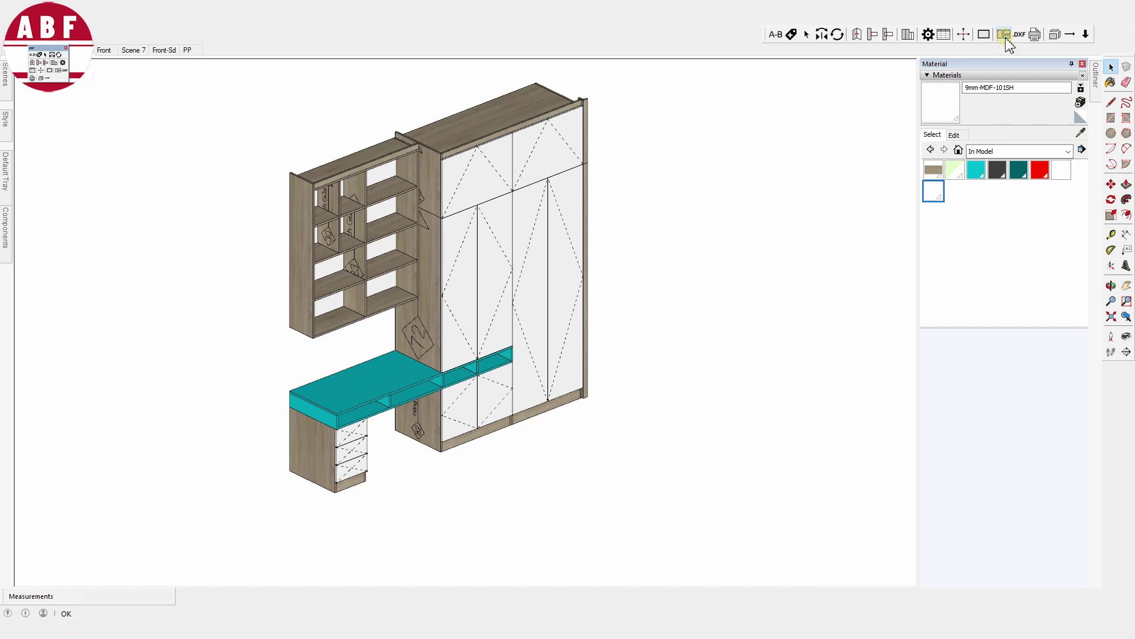
Orbit and zoom to inspect the fourteen nested cutting sheets from above.
scroll(562, 236, "down", 5)
mouse_move(562, 236)
middle_mouse_down()
mouse_move(616, 243)
mouse_move(417, 481)
mouse_move(456, 296)
middle_mouse_up()
key("space")
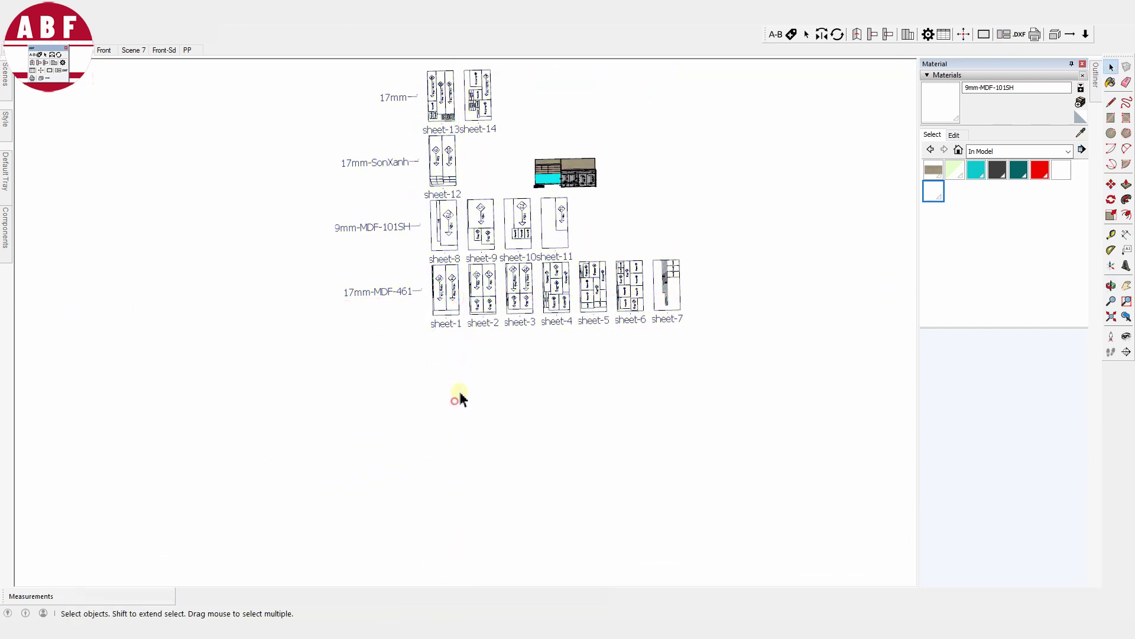
middle_click_drag(459, 398, 464, 347)
scroll(464, 347, "up", 2)
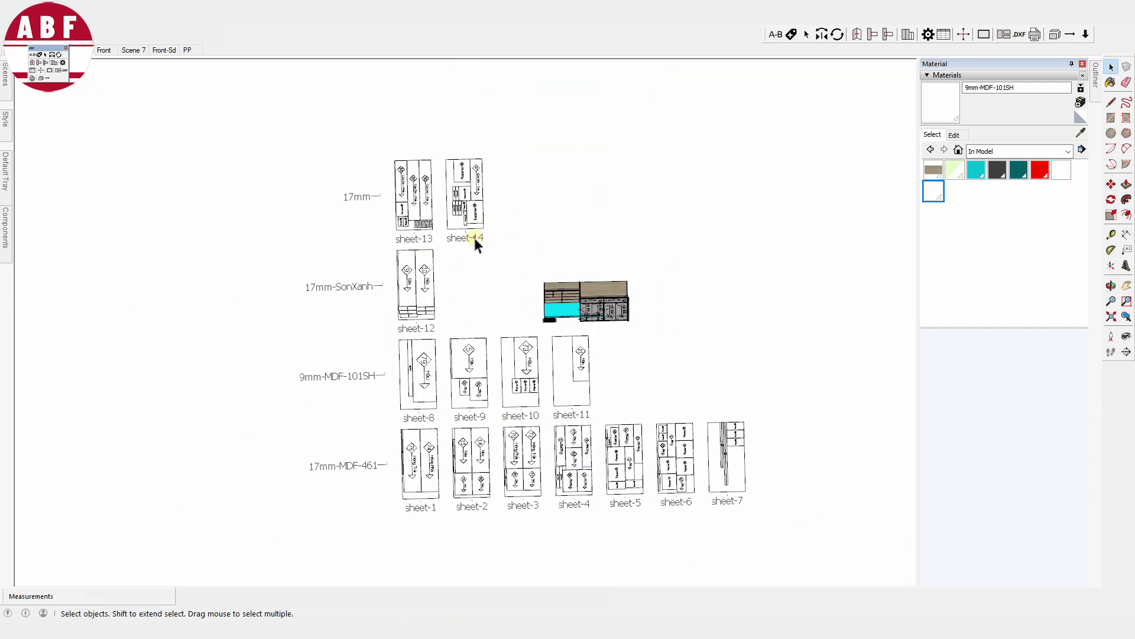
mouse_move(469, 256)
middle_mouse_down()
mouse_move(564, 378)
mouse_move(651, 337)
mouse_move(697, 332)
middle_mouse_up()
scroll(629, 392, "up", 2)
scroll(689, 325, "up", 3)
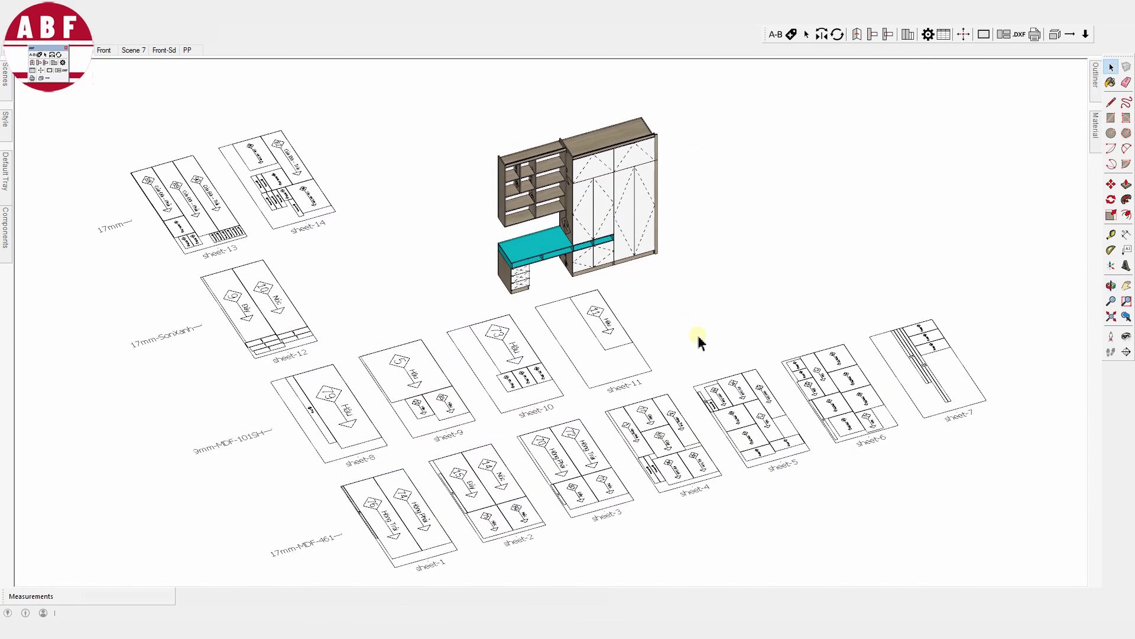